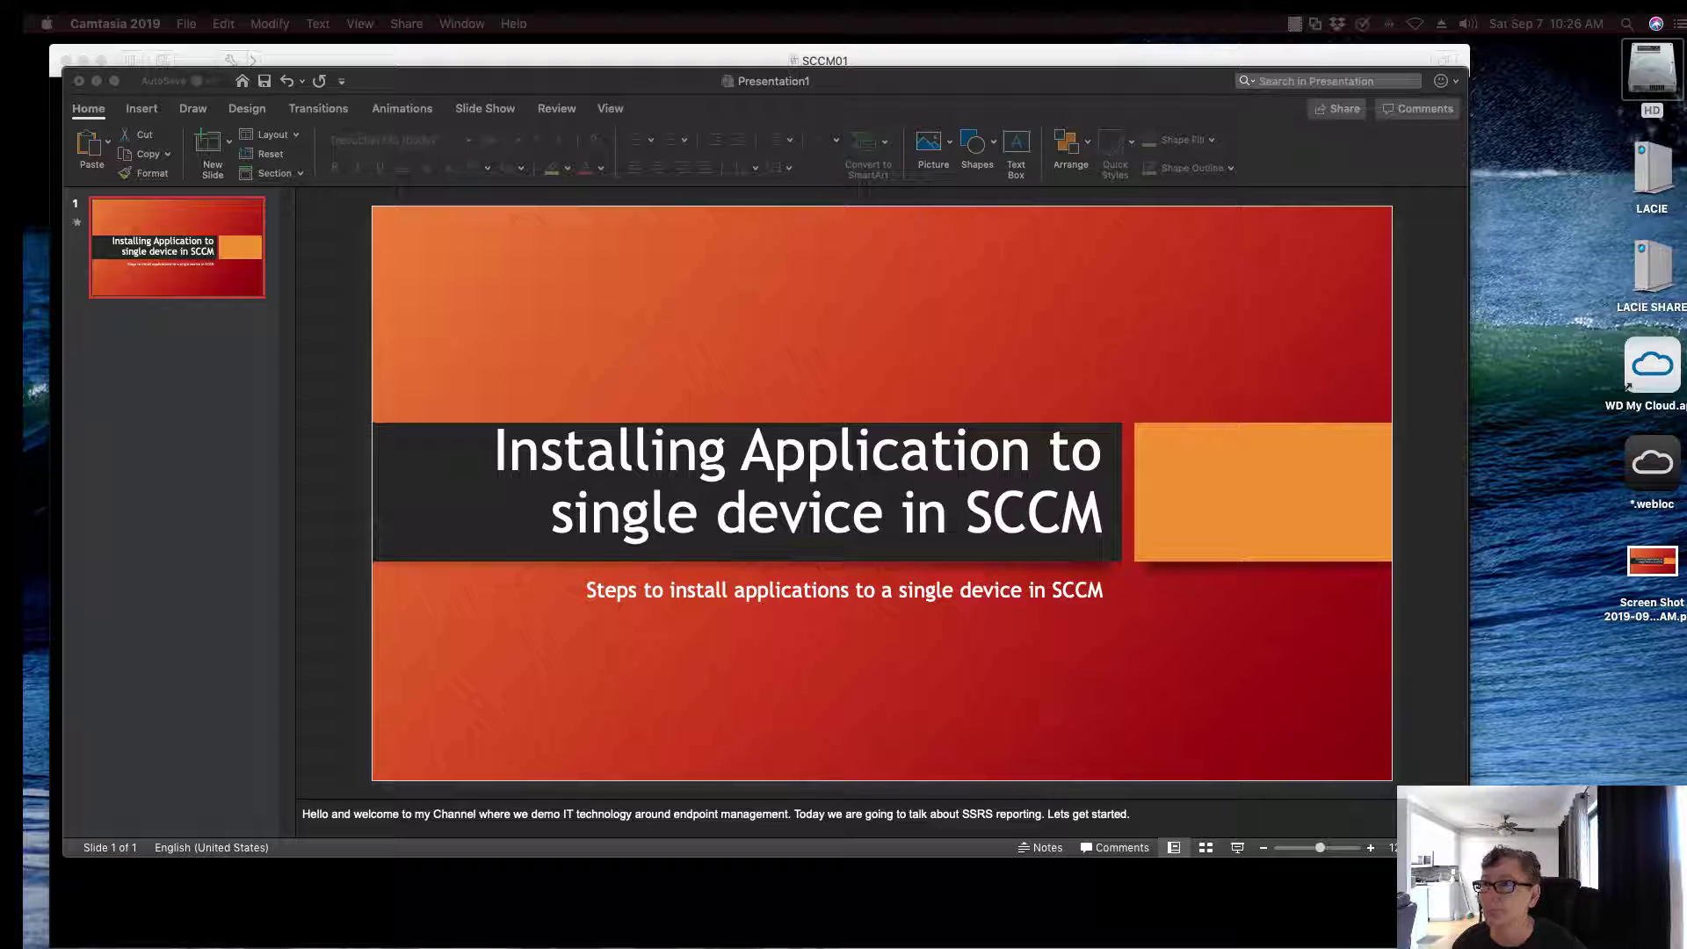
Switch to the SCCM01 virtual machine, send Ctrl-Alt-Del, and sign in with the account password.
left_click(98, 81)
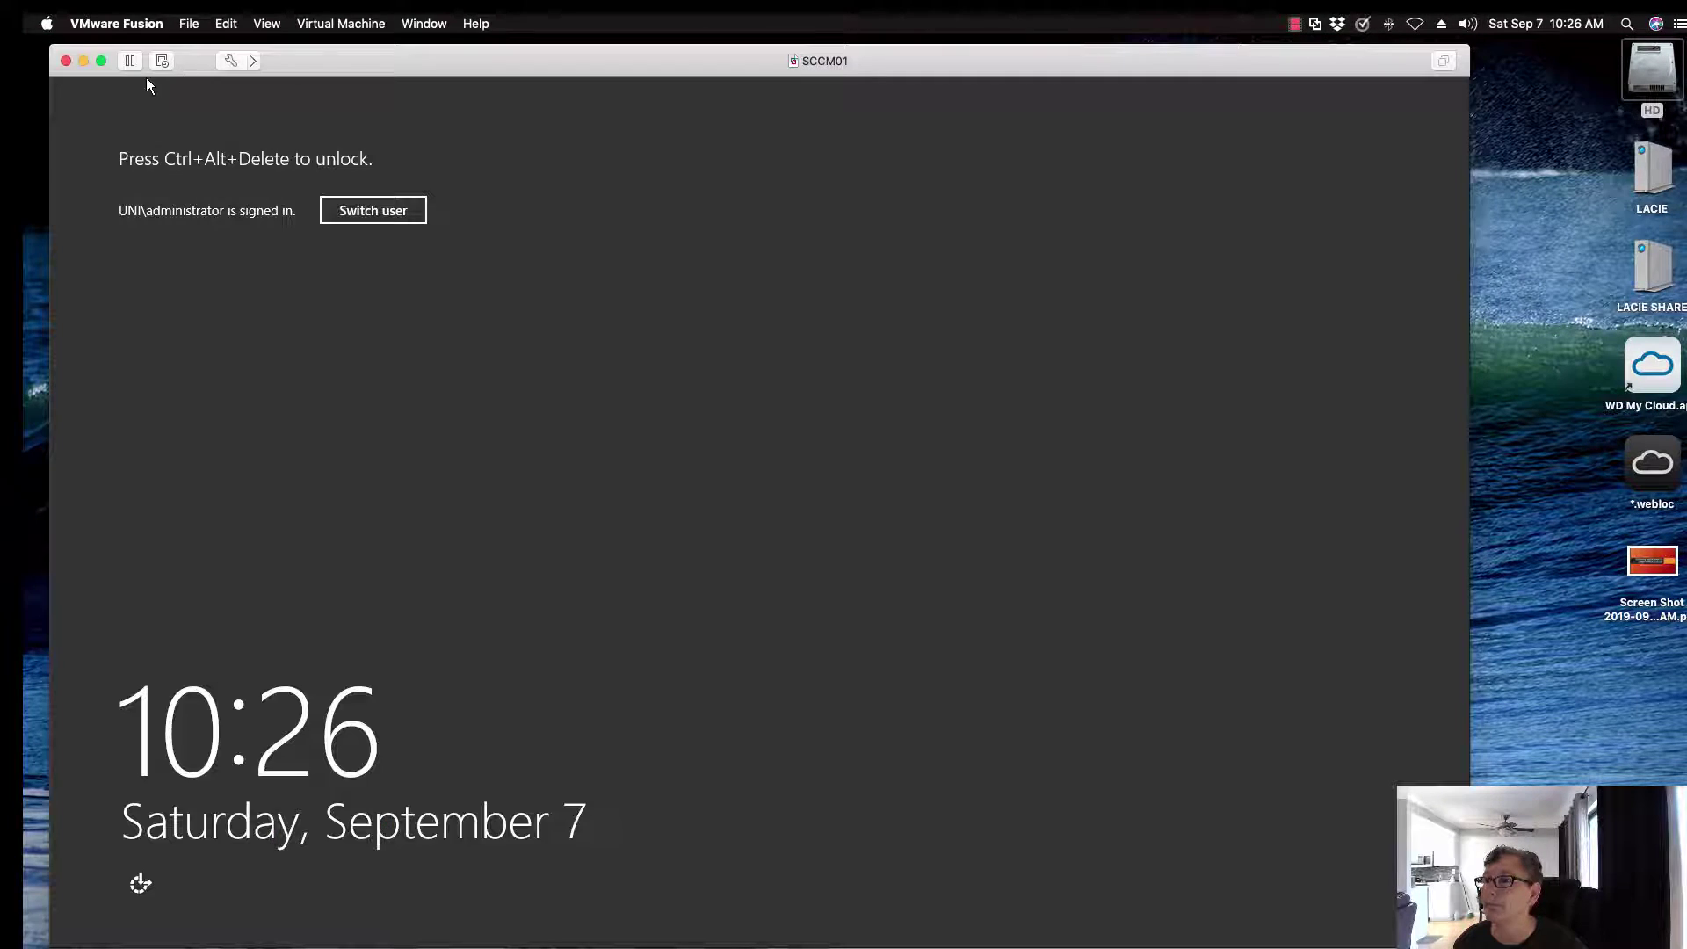
left_click(344, 26)
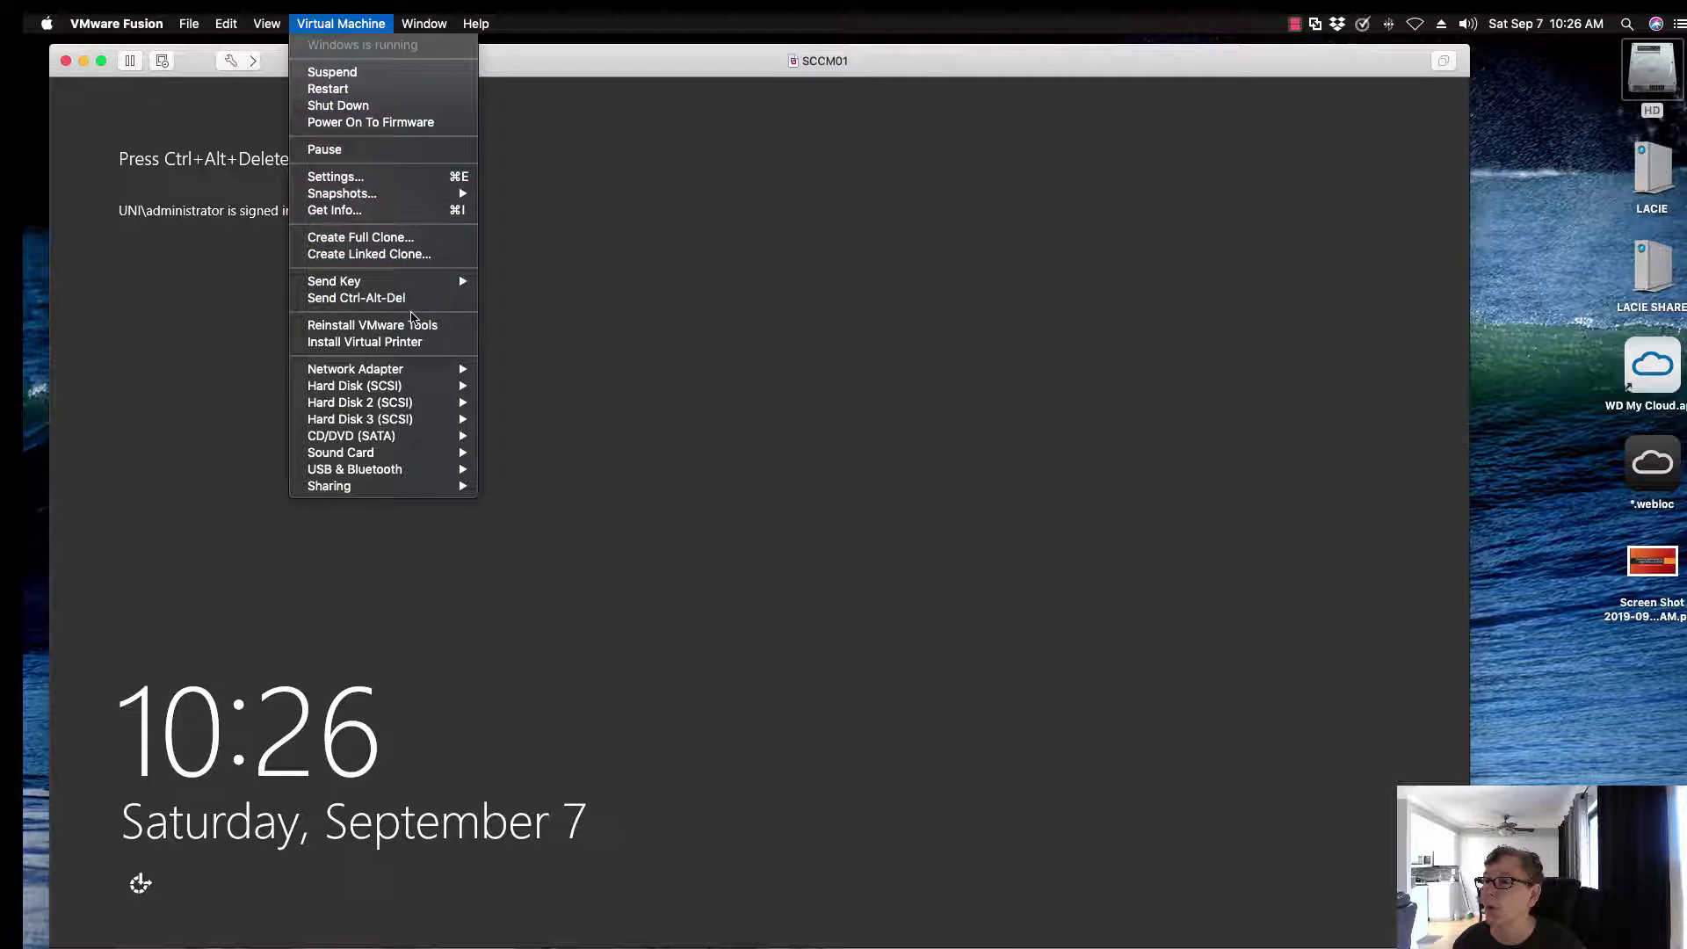
left_click(400, 299)
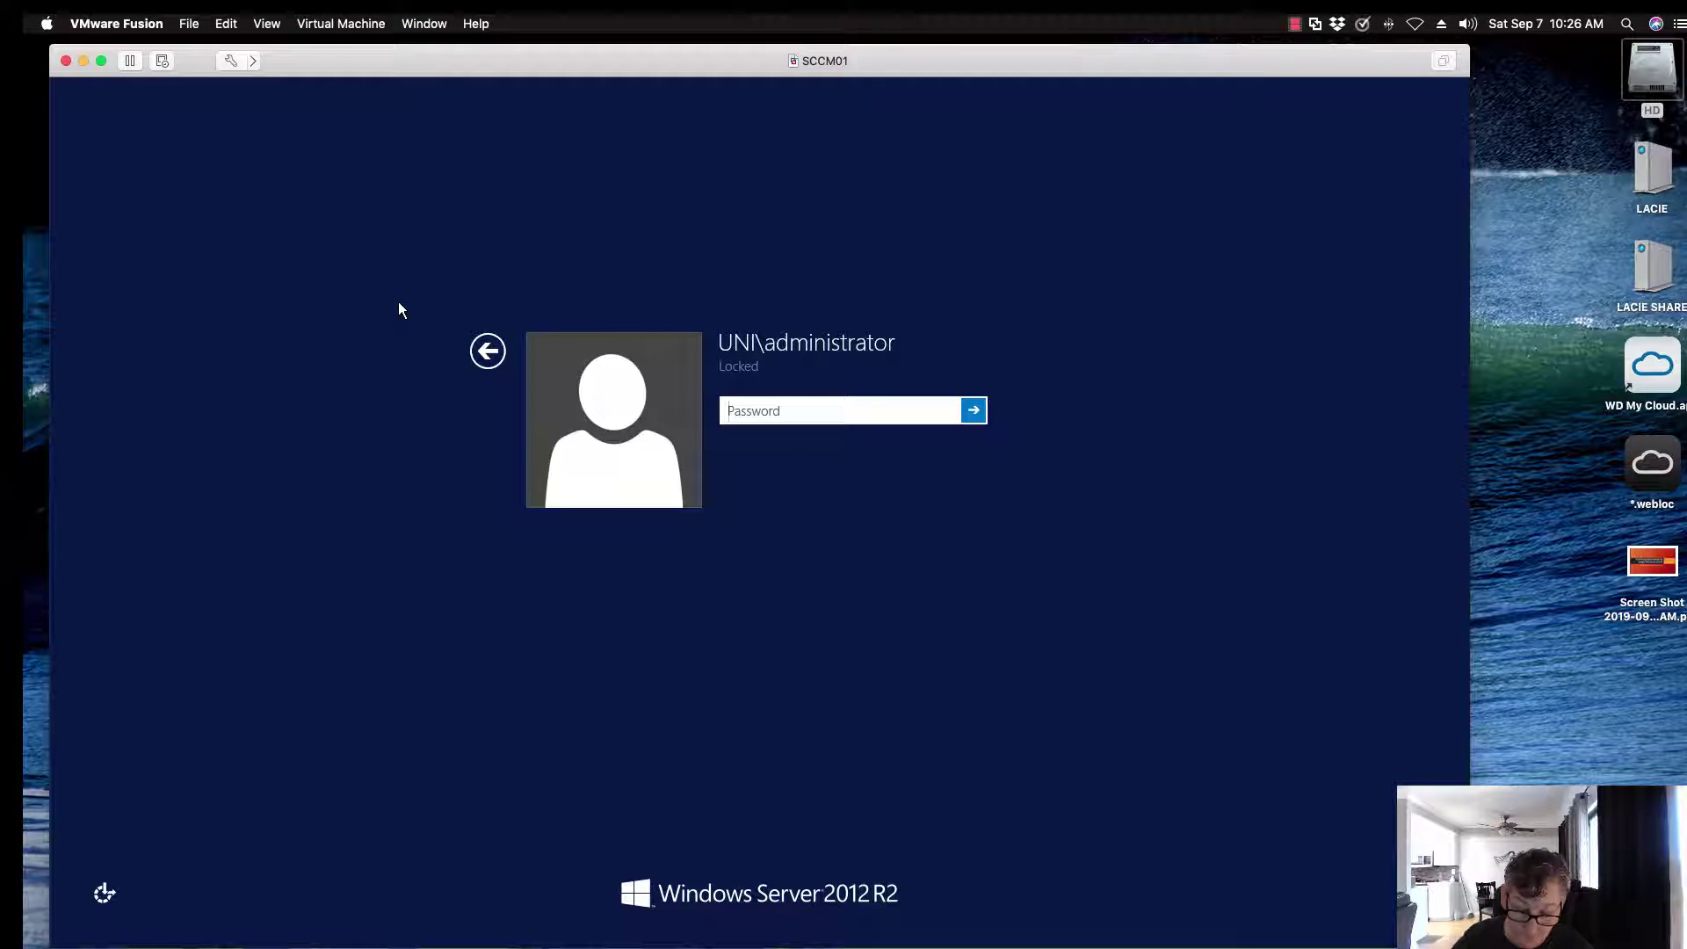
type("••••••")
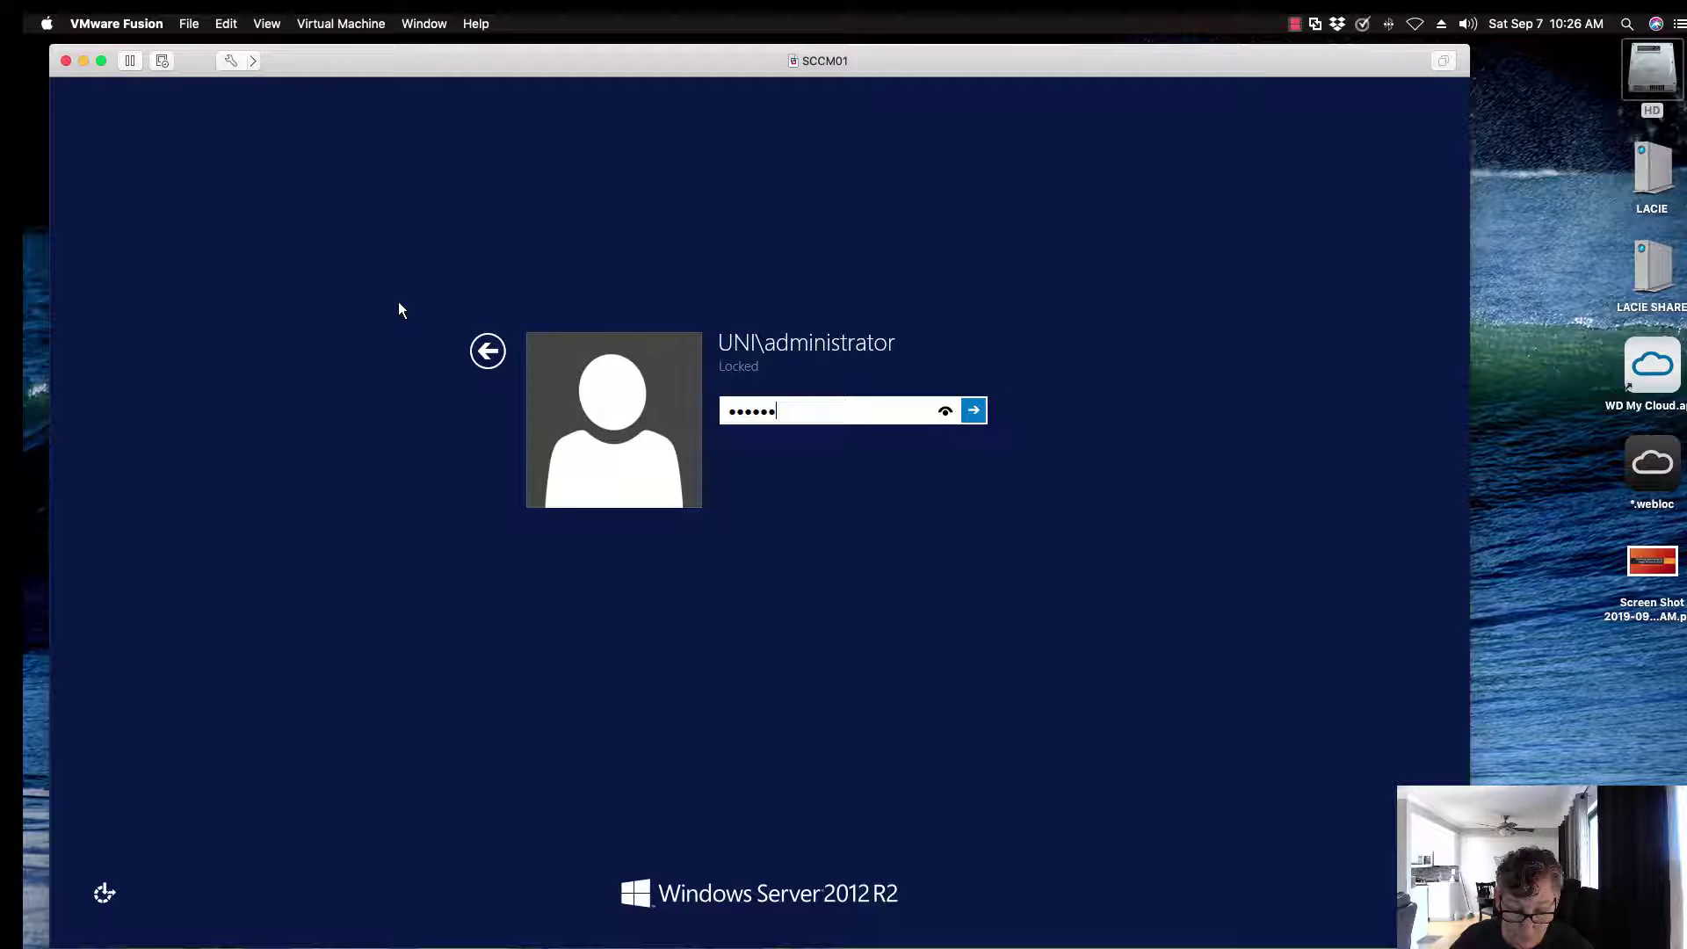
type("••")
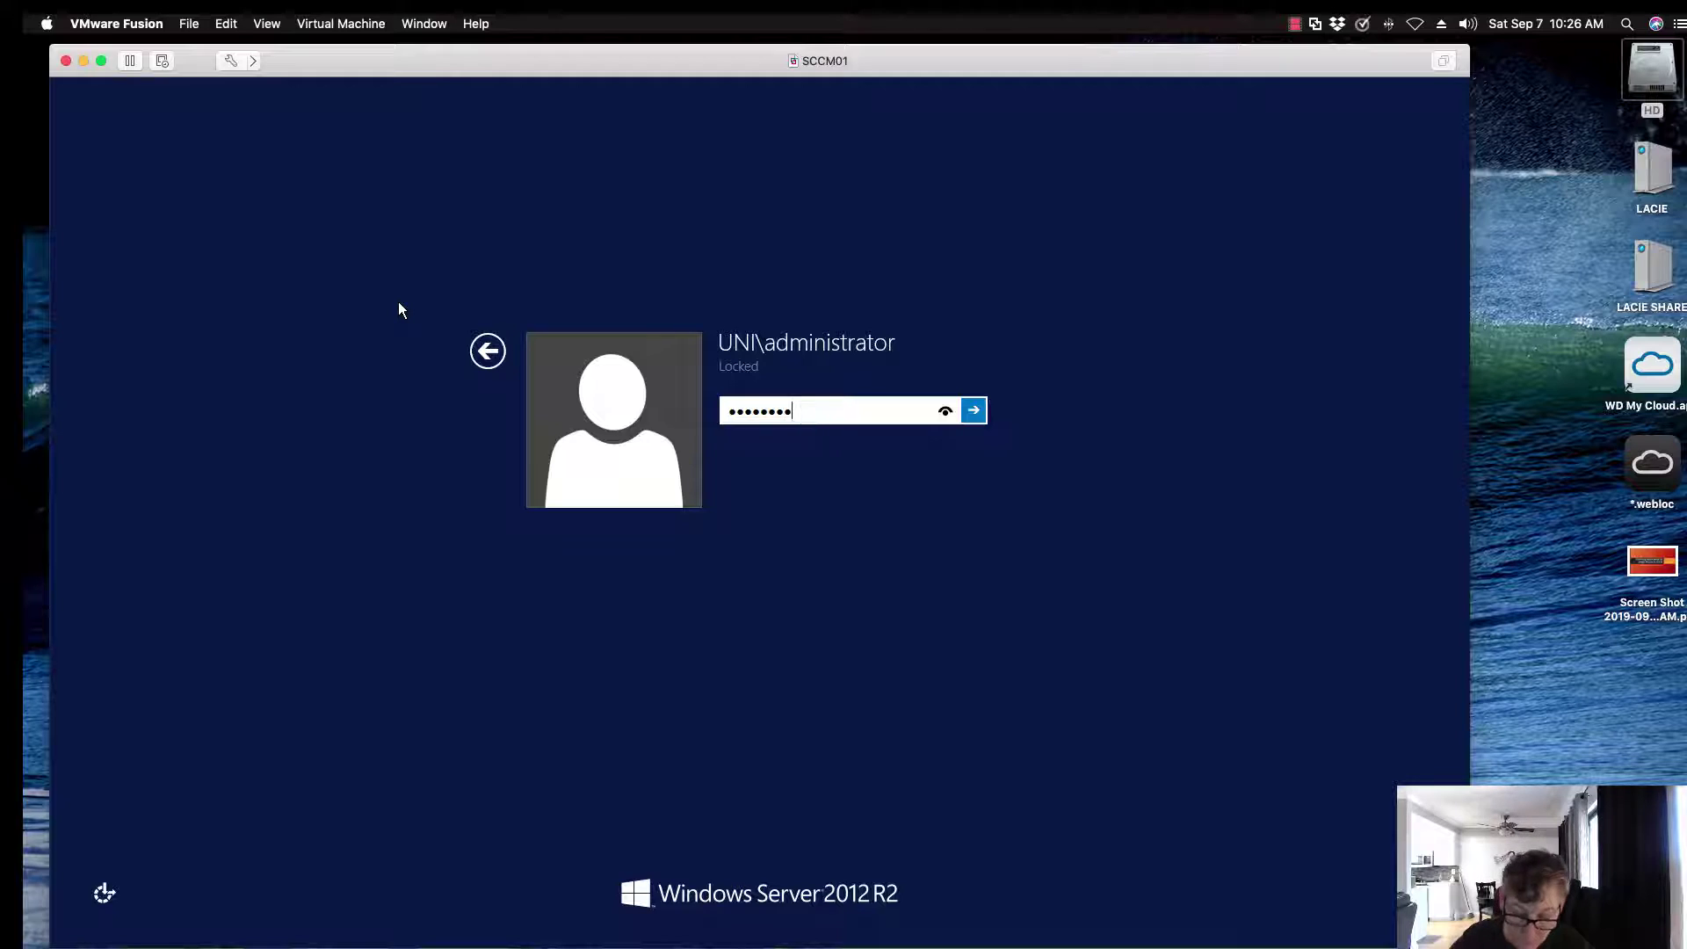
key("Return")
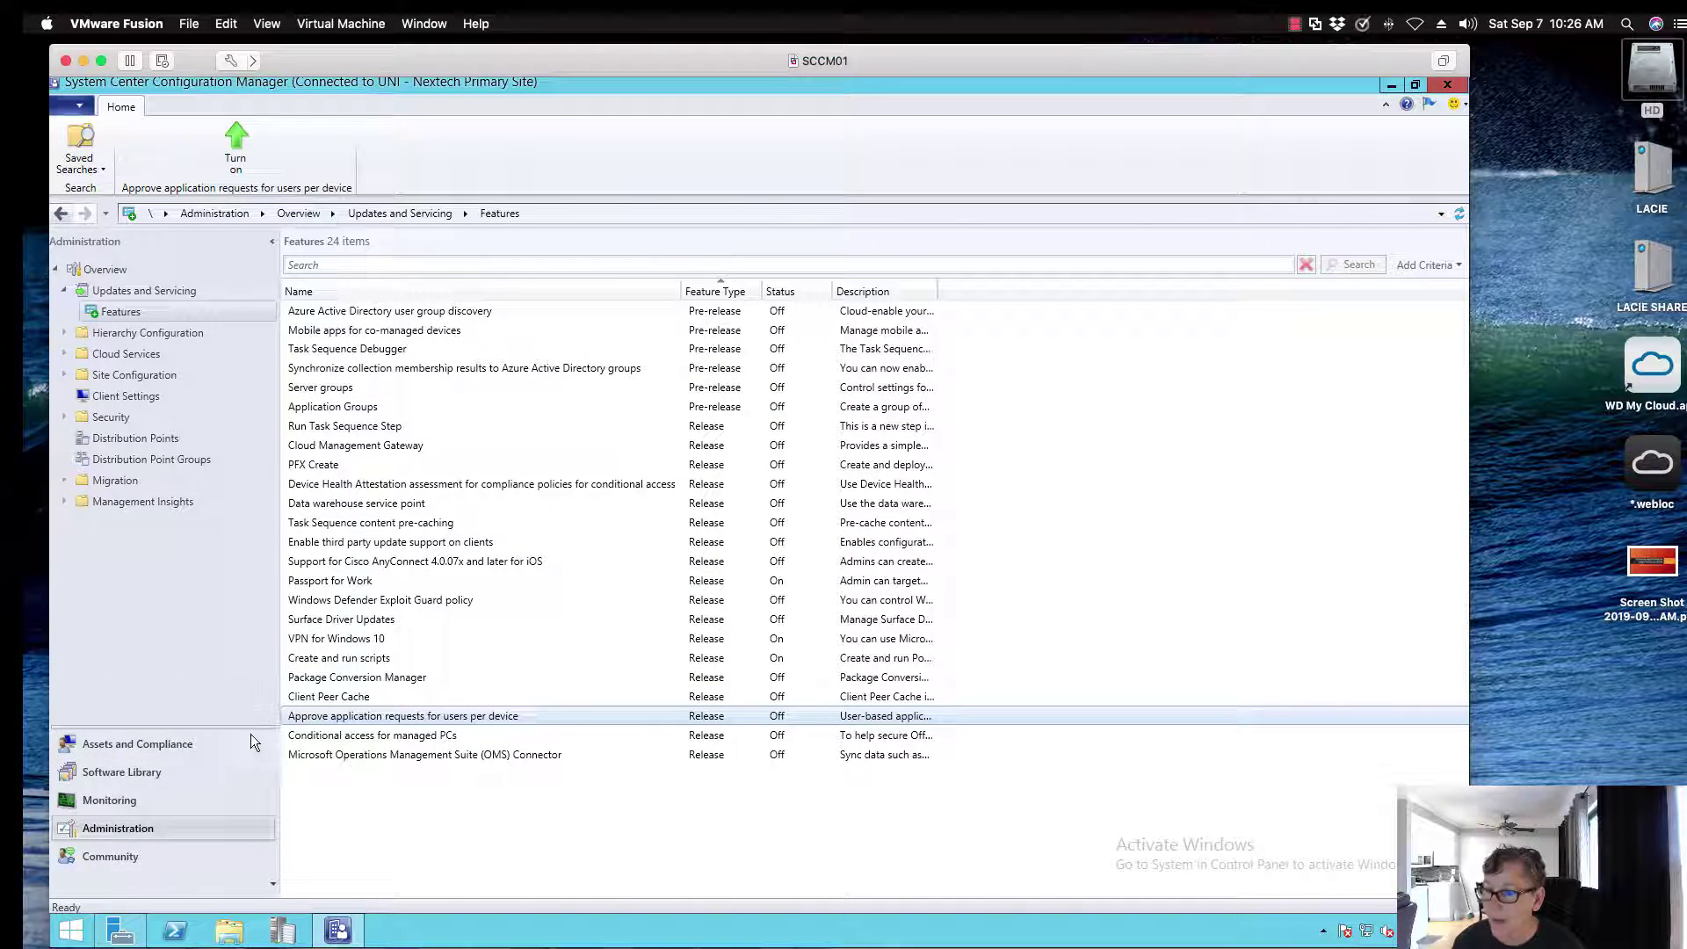
Turn on the 'Approve application requests for users per device' feature and confirm with Yes.
left_click(178, 831)
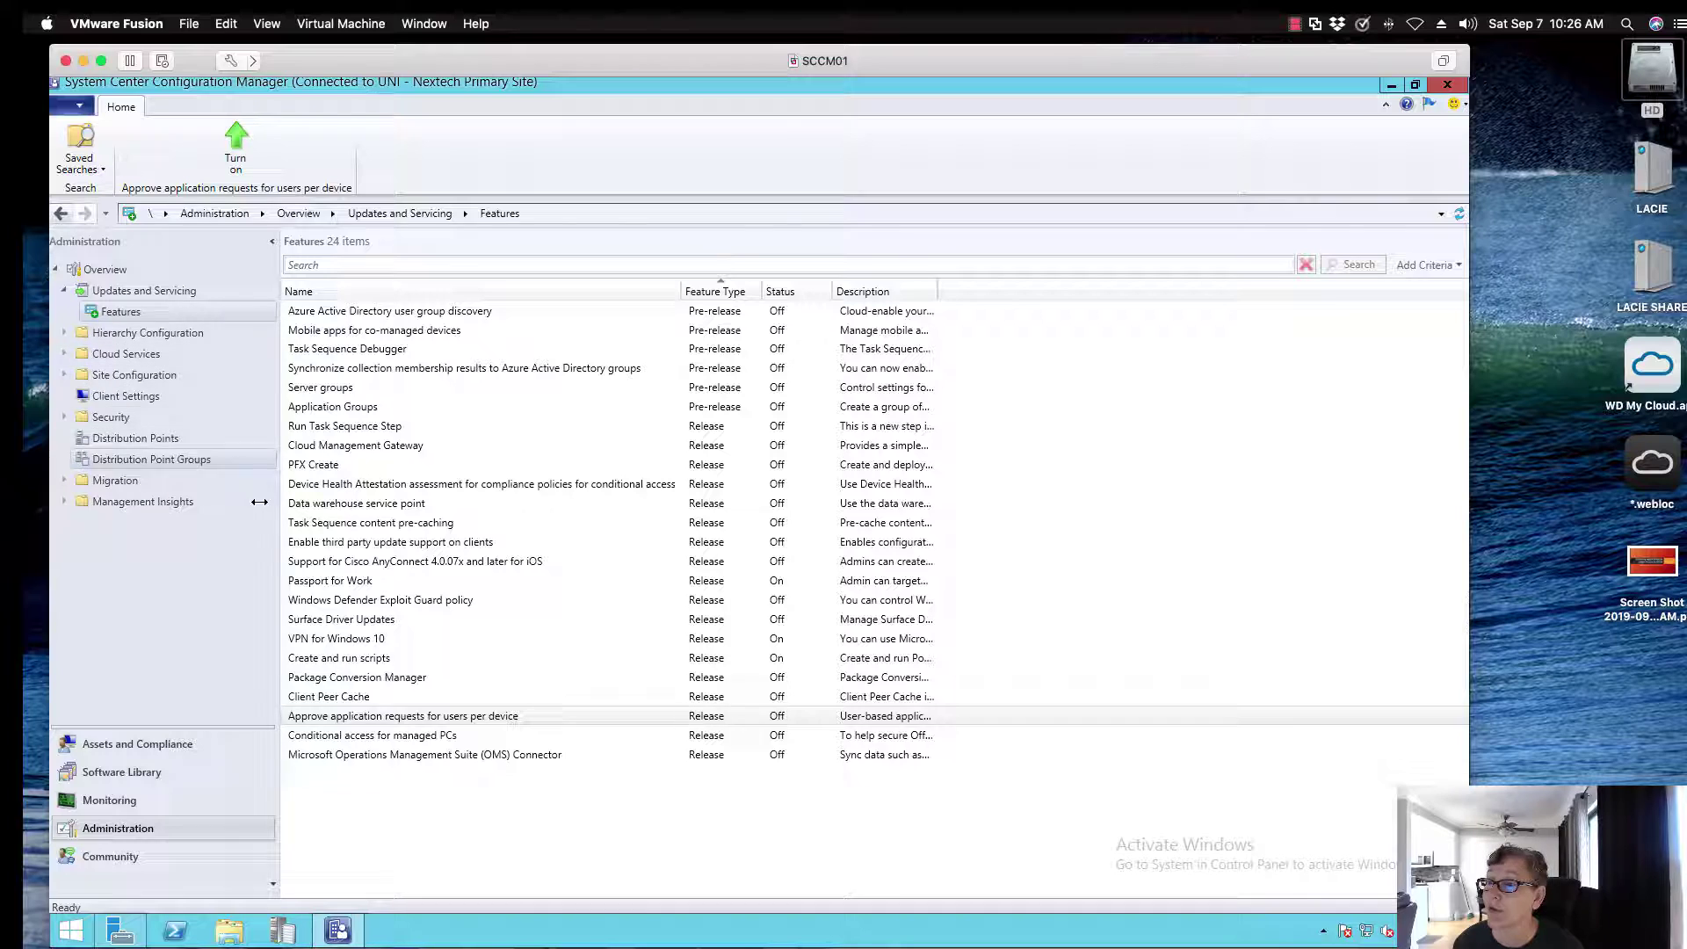
left_click(368, 713)
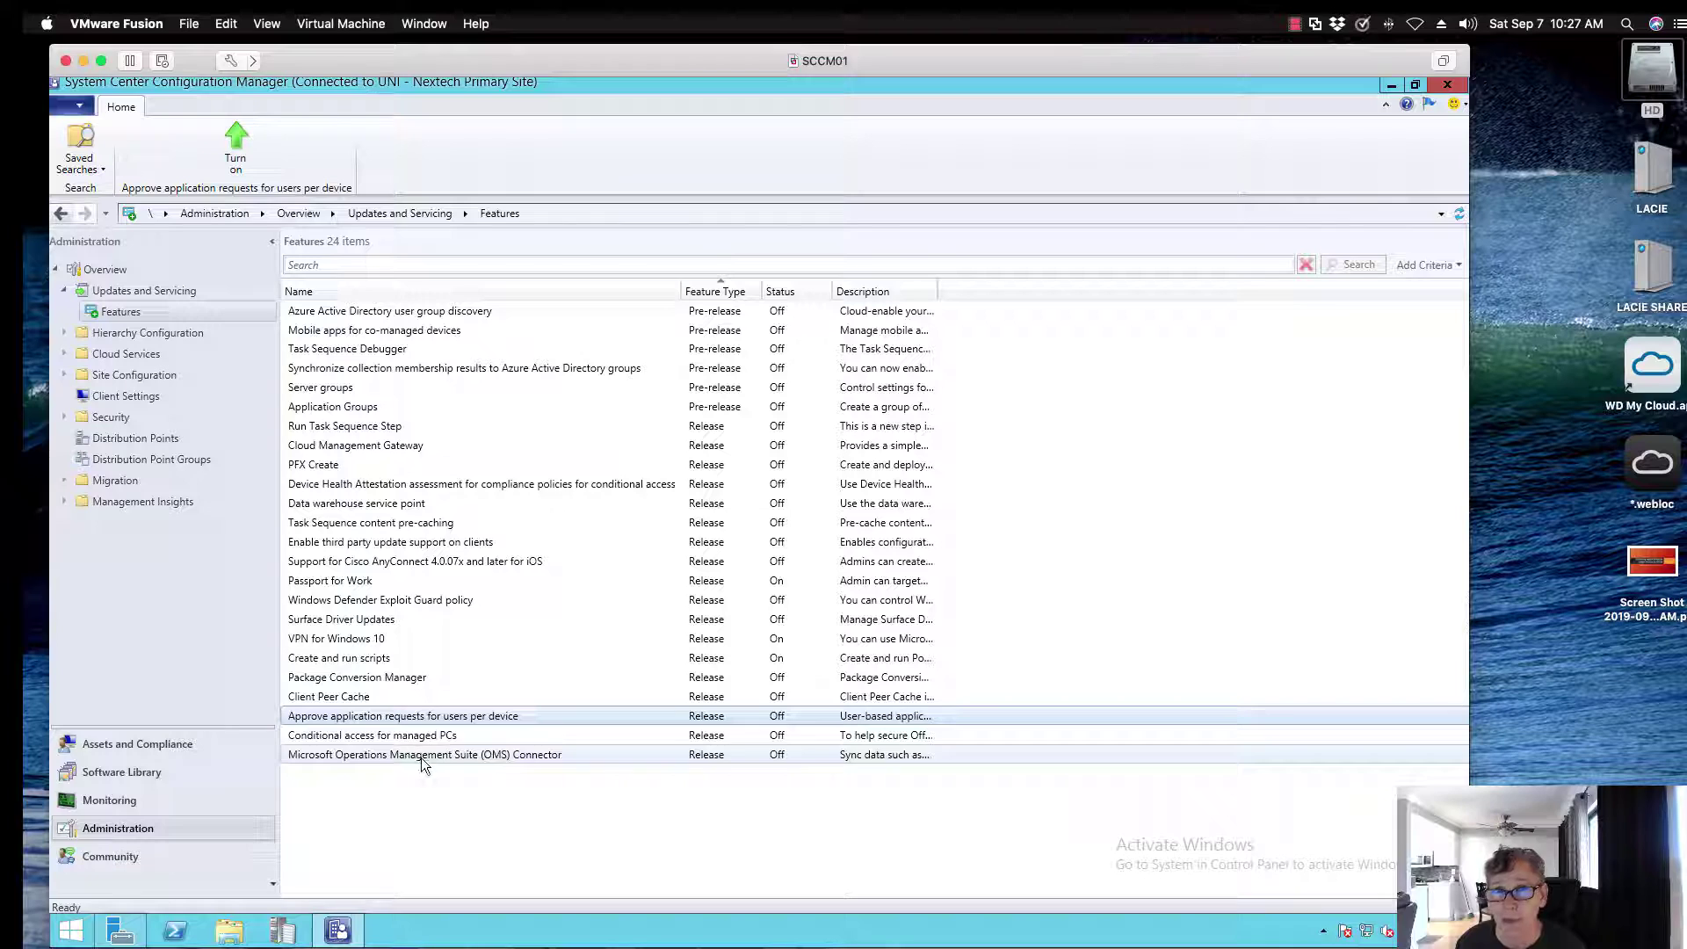
right_click(472, 715)
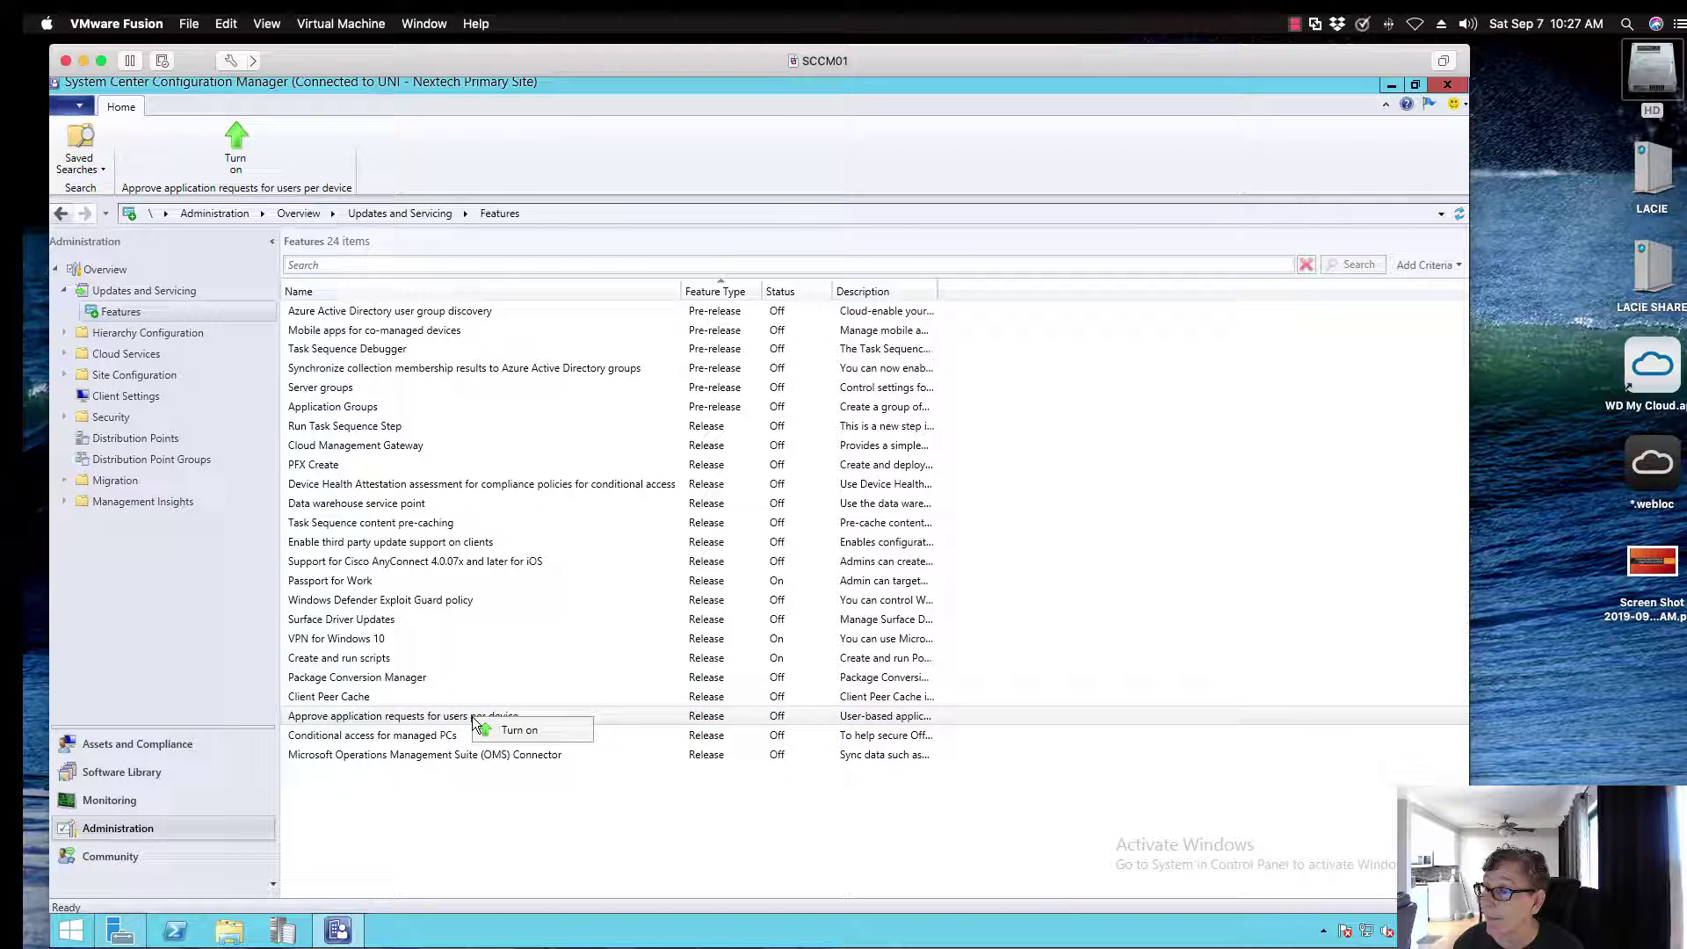
left_click(488, 723)
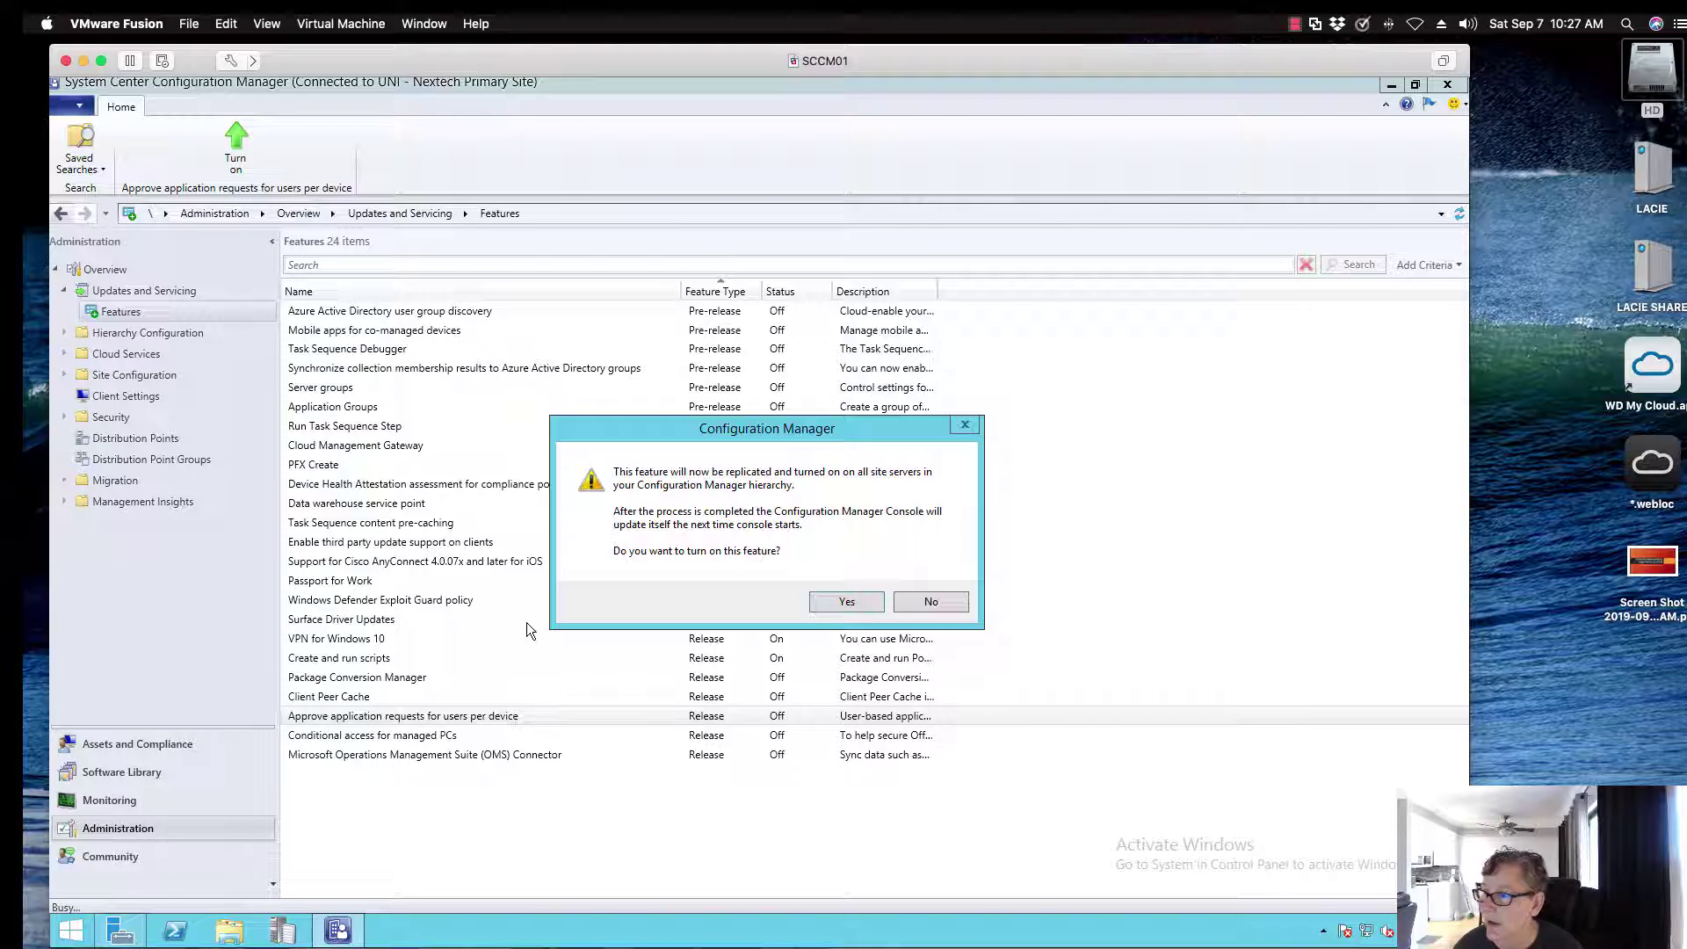
left_click(849, 600)
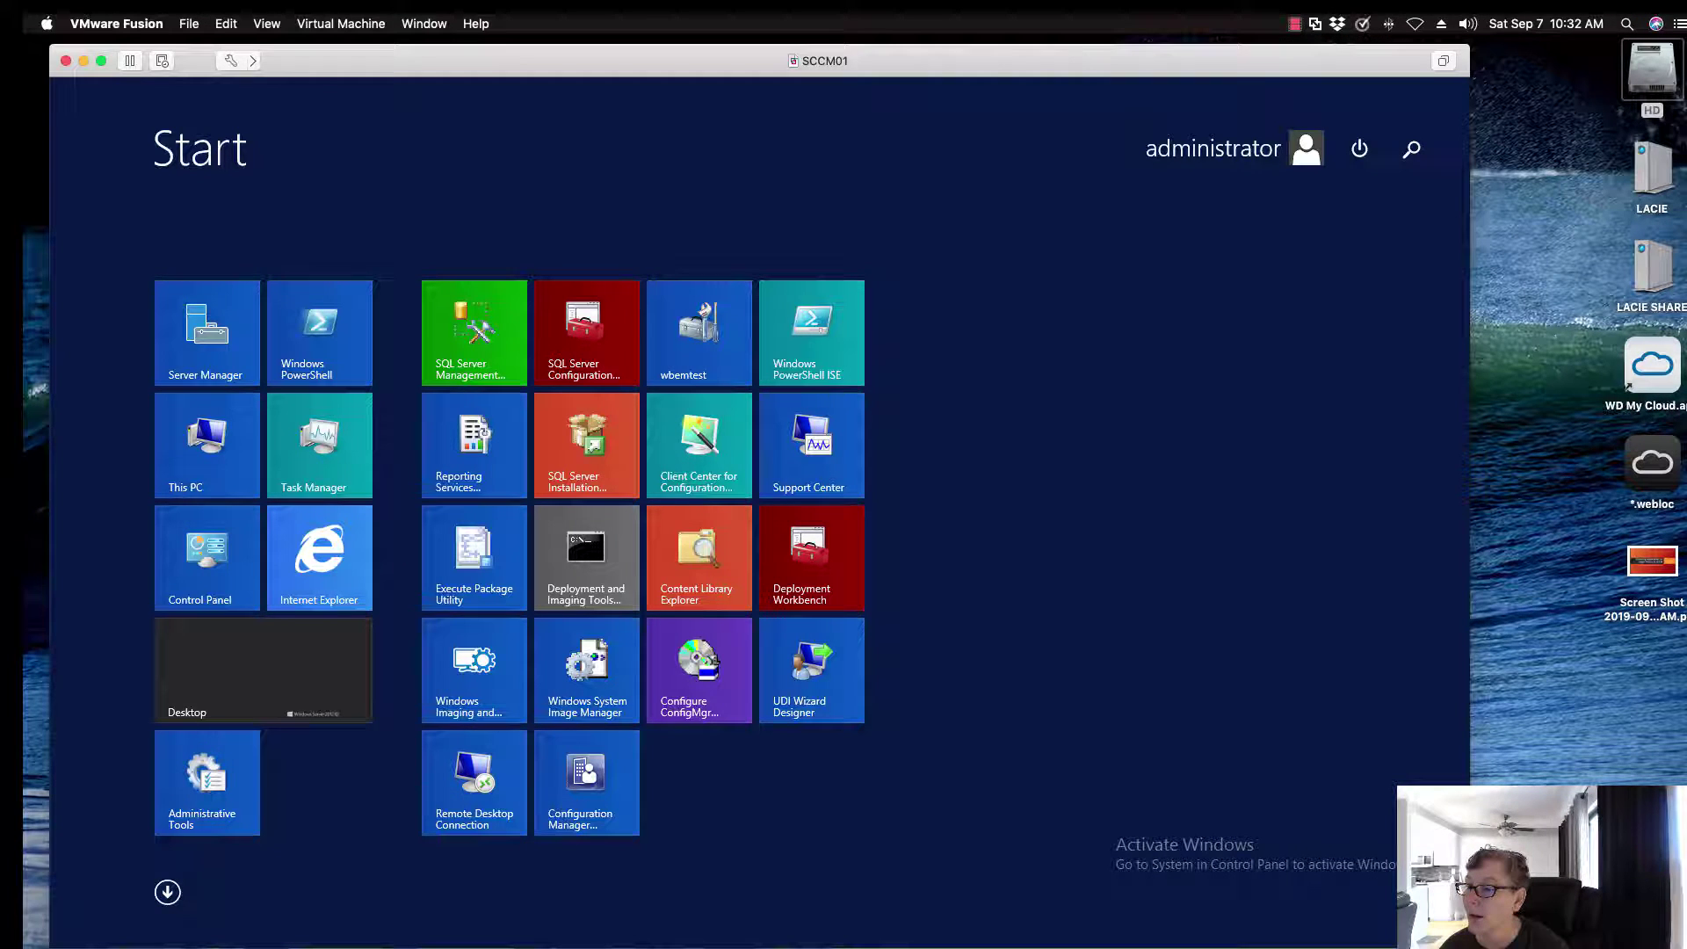
Relaunch the Configuration Manager console and show the Devices list under Assets and Compliance.
left_click(503, 747)
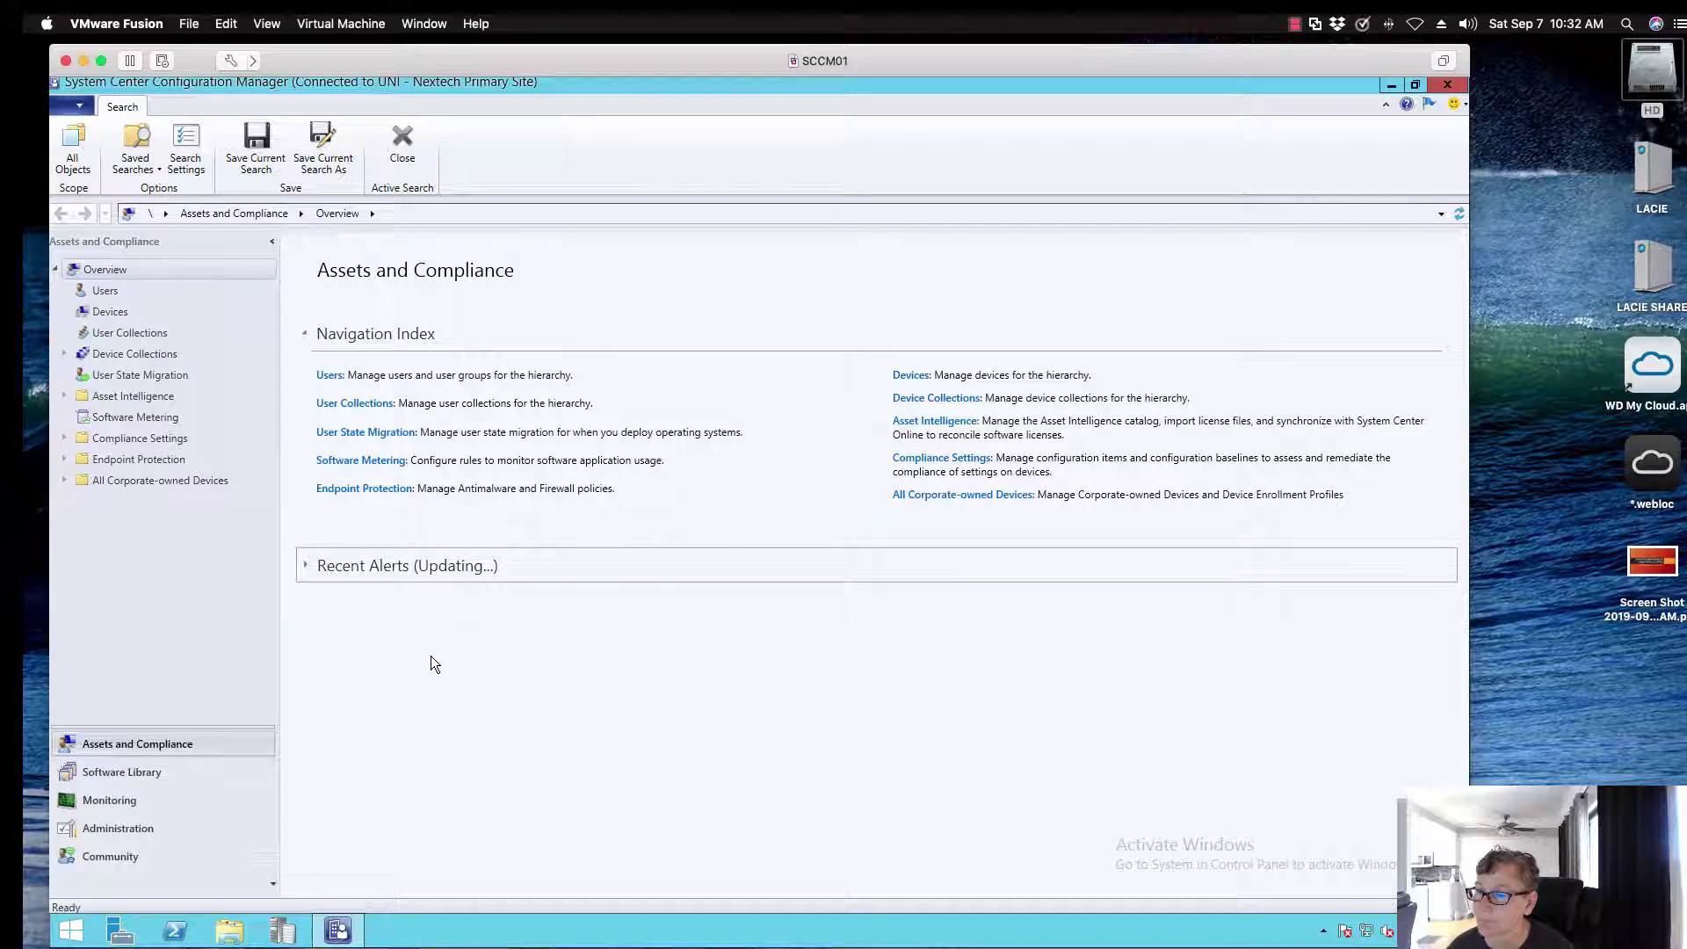
left_click(104, 309)
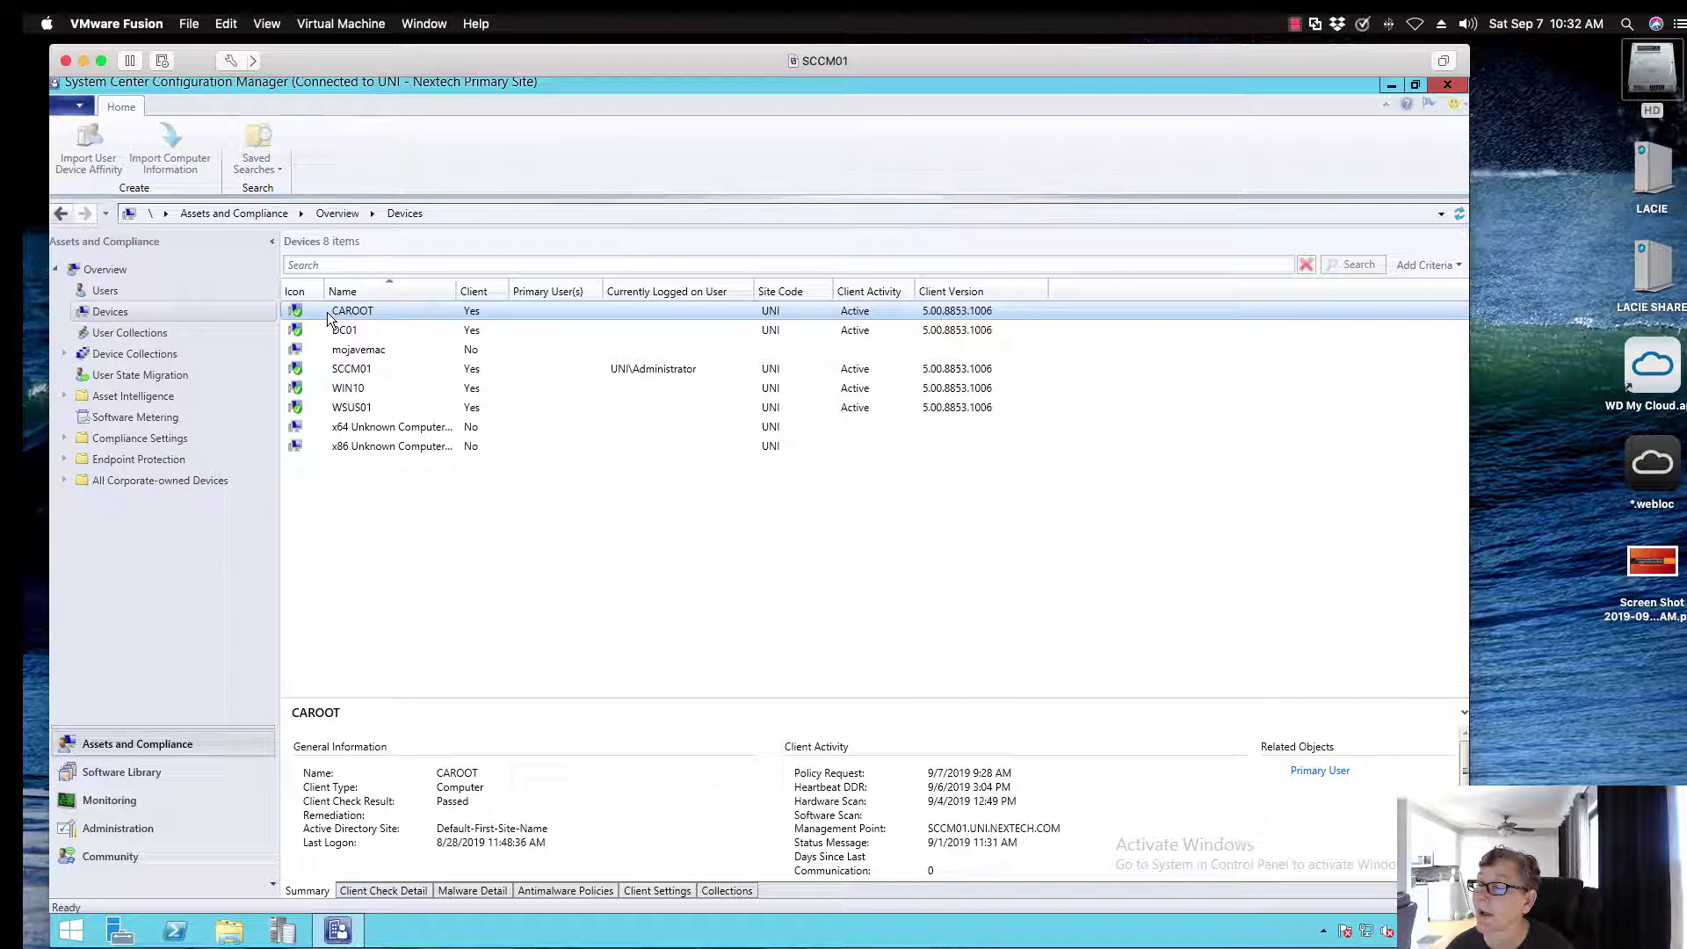
right_click(329, 316)
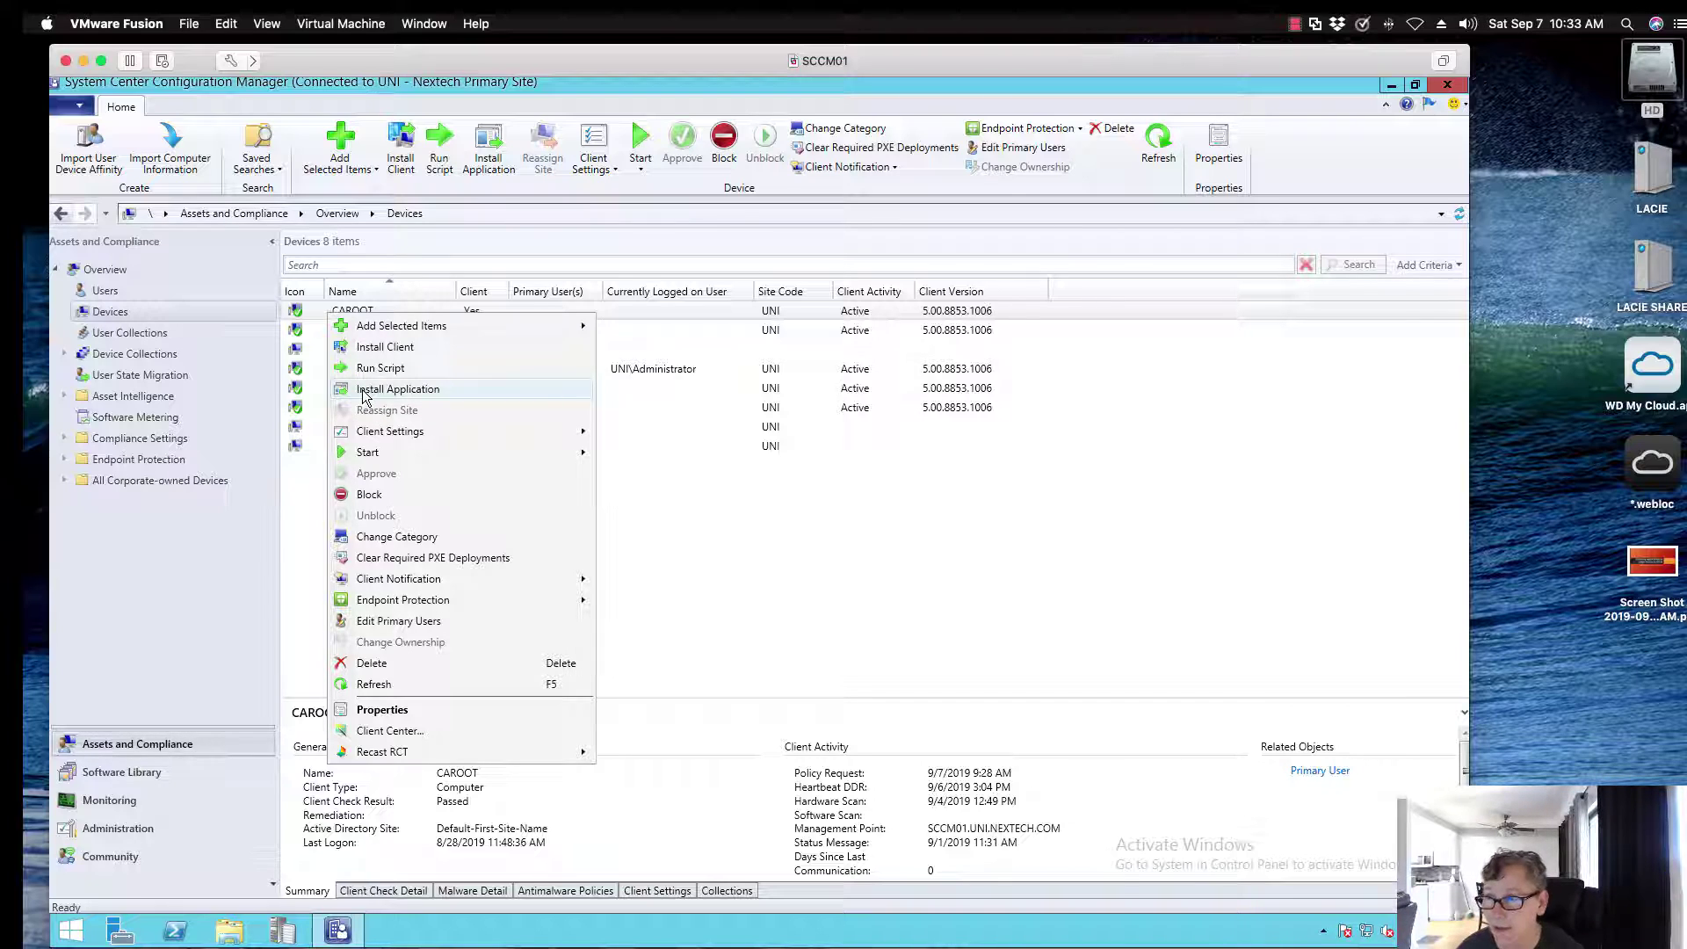
Start a new device collection named 'Install Application for Device' from Device Collections.
left_click(127, 354)
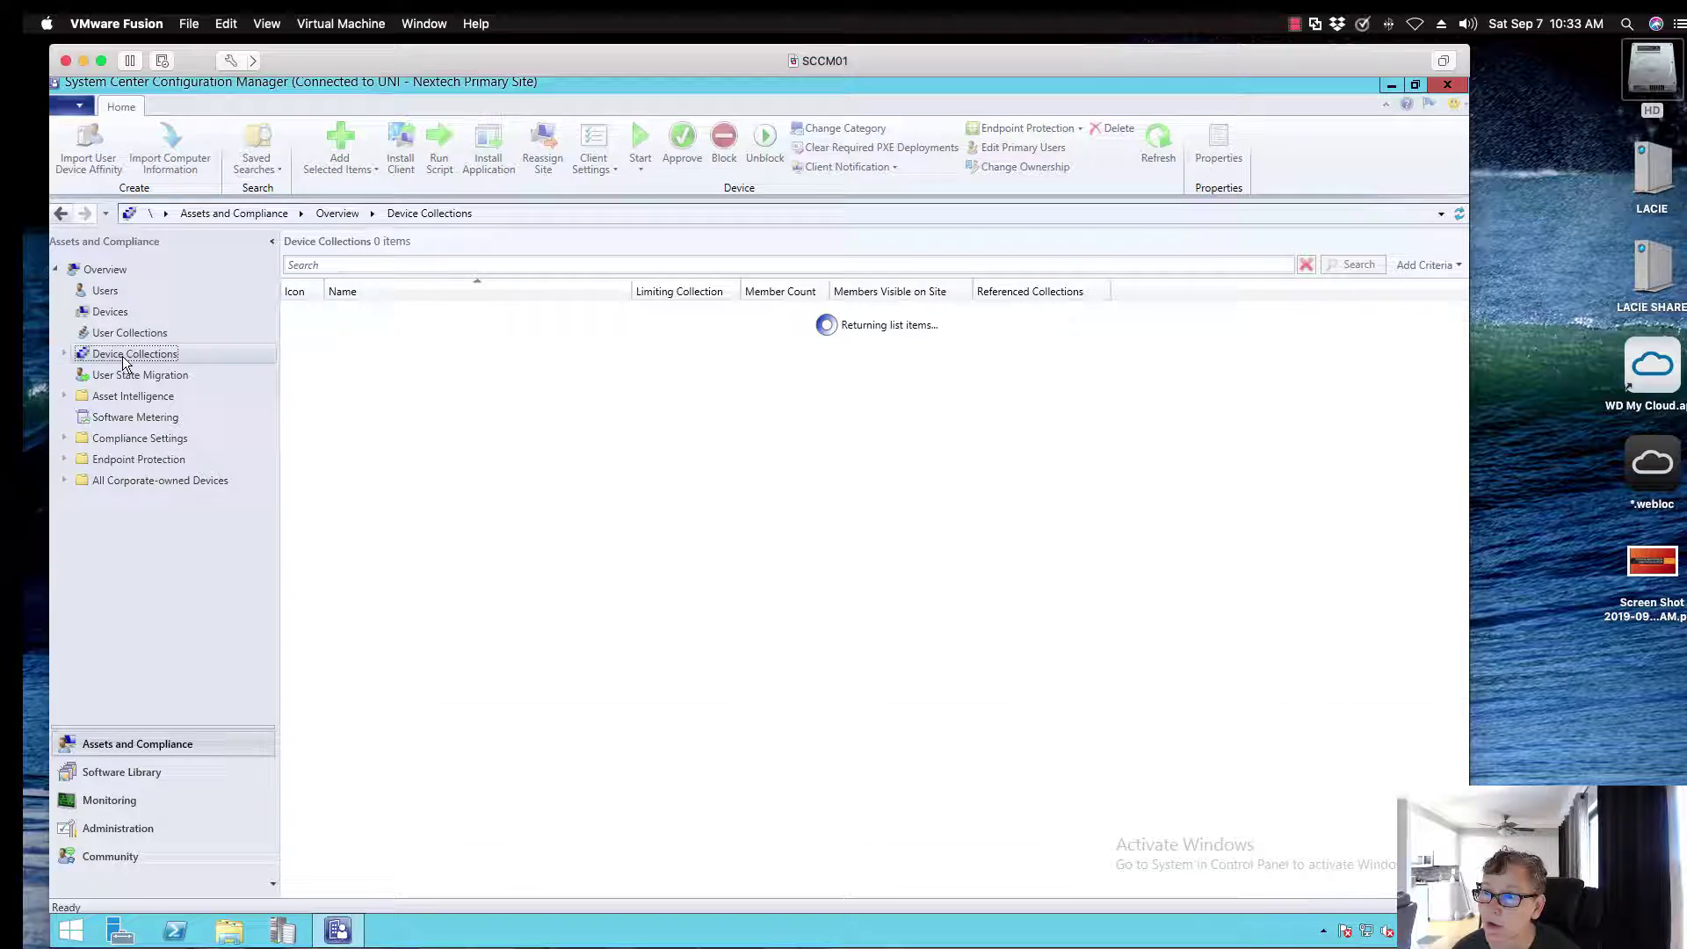
left_click(63, 351)
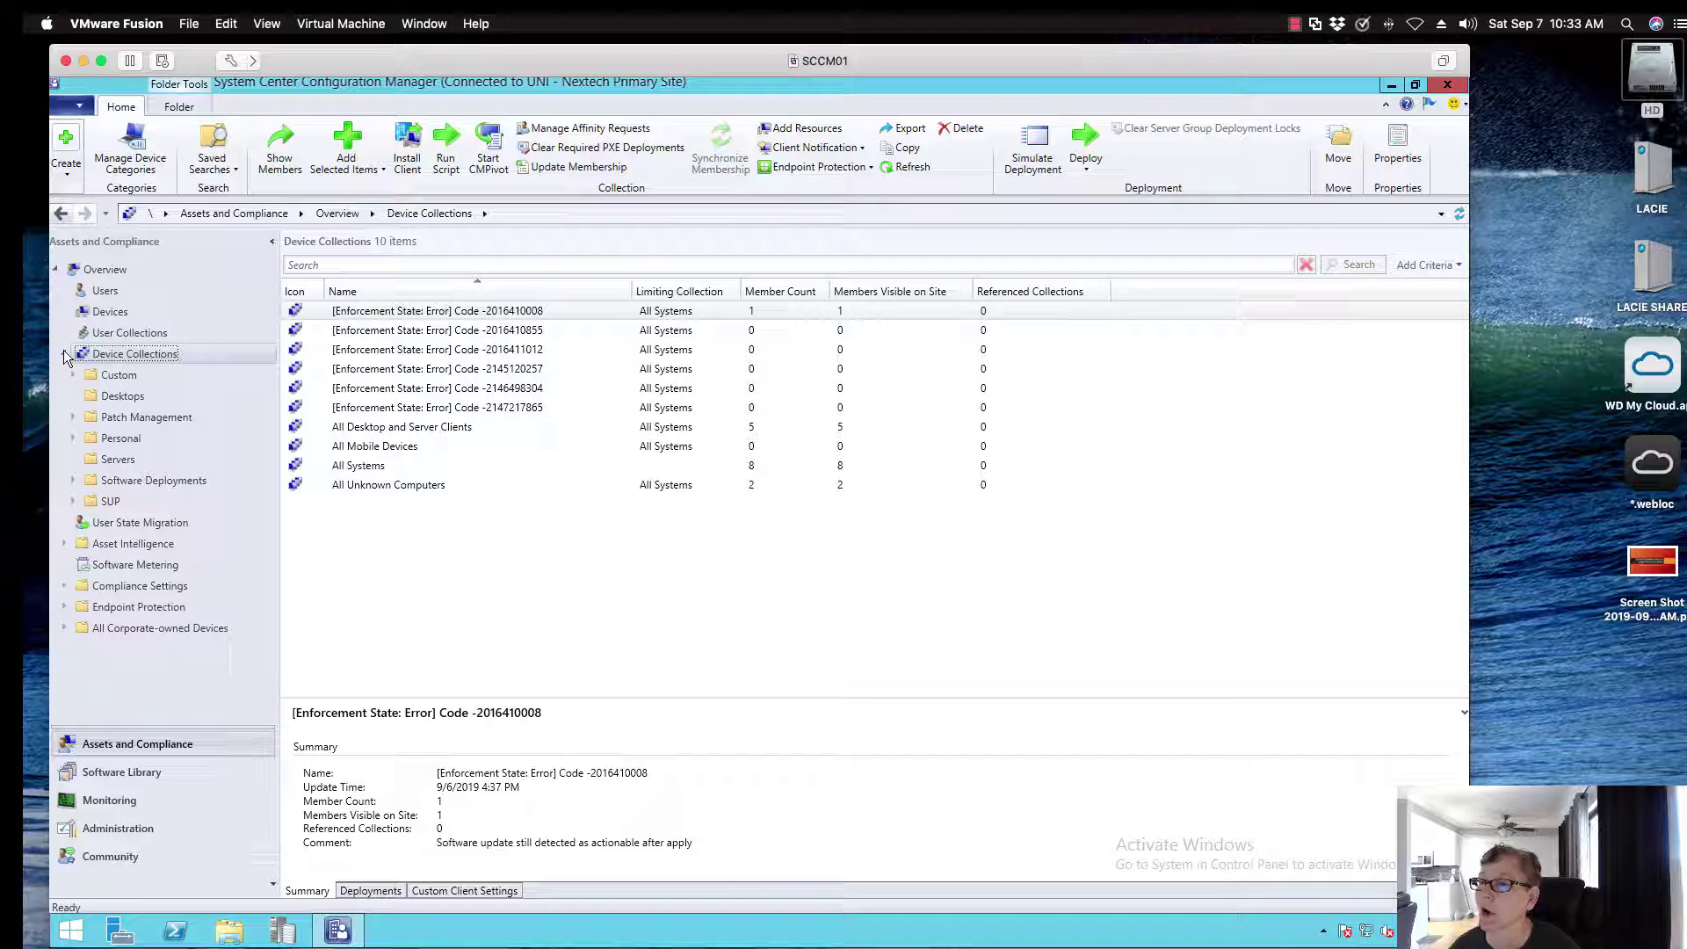
left_click(67, 175)
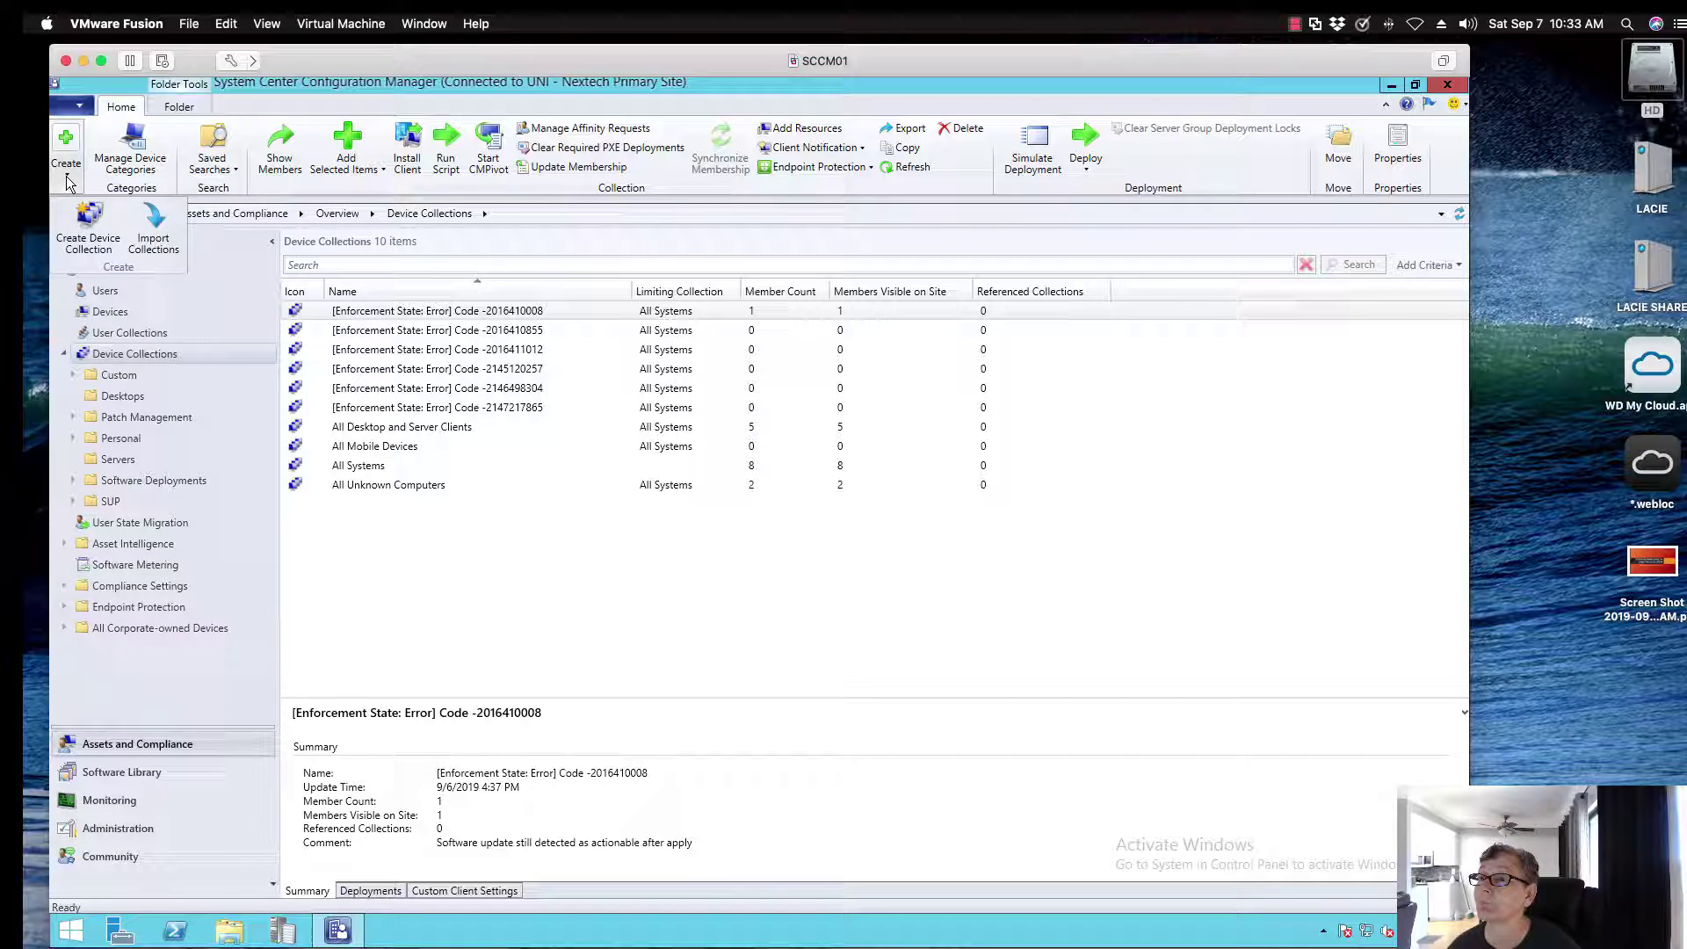
left_click(88, 227)
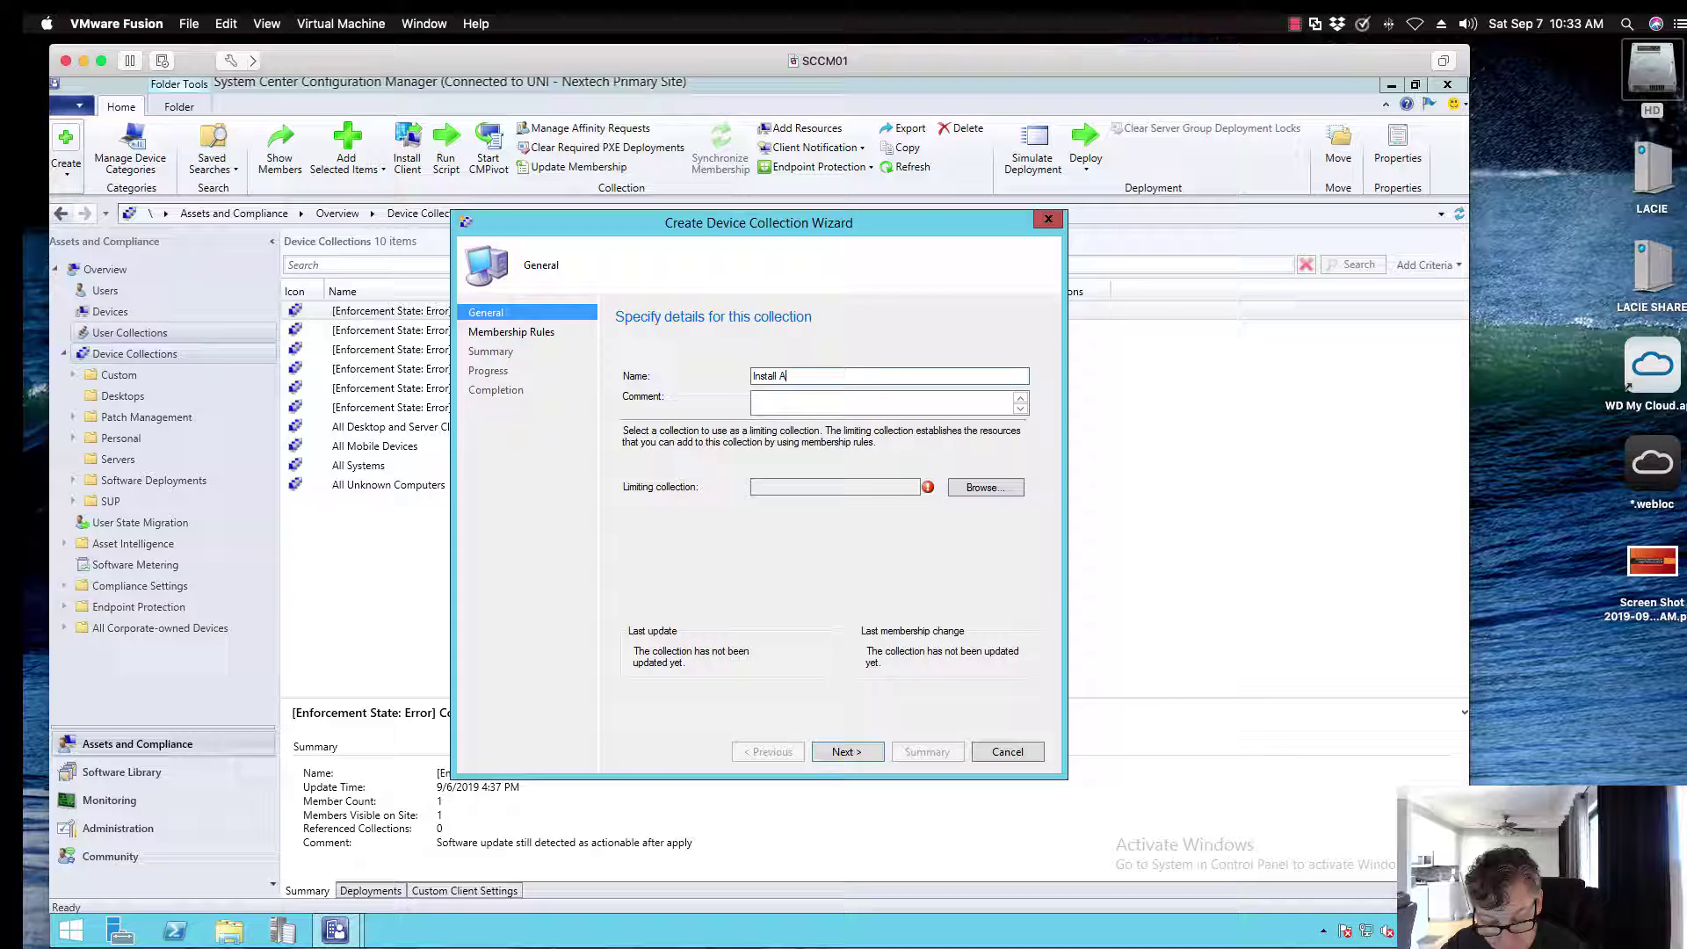
type("ppl")
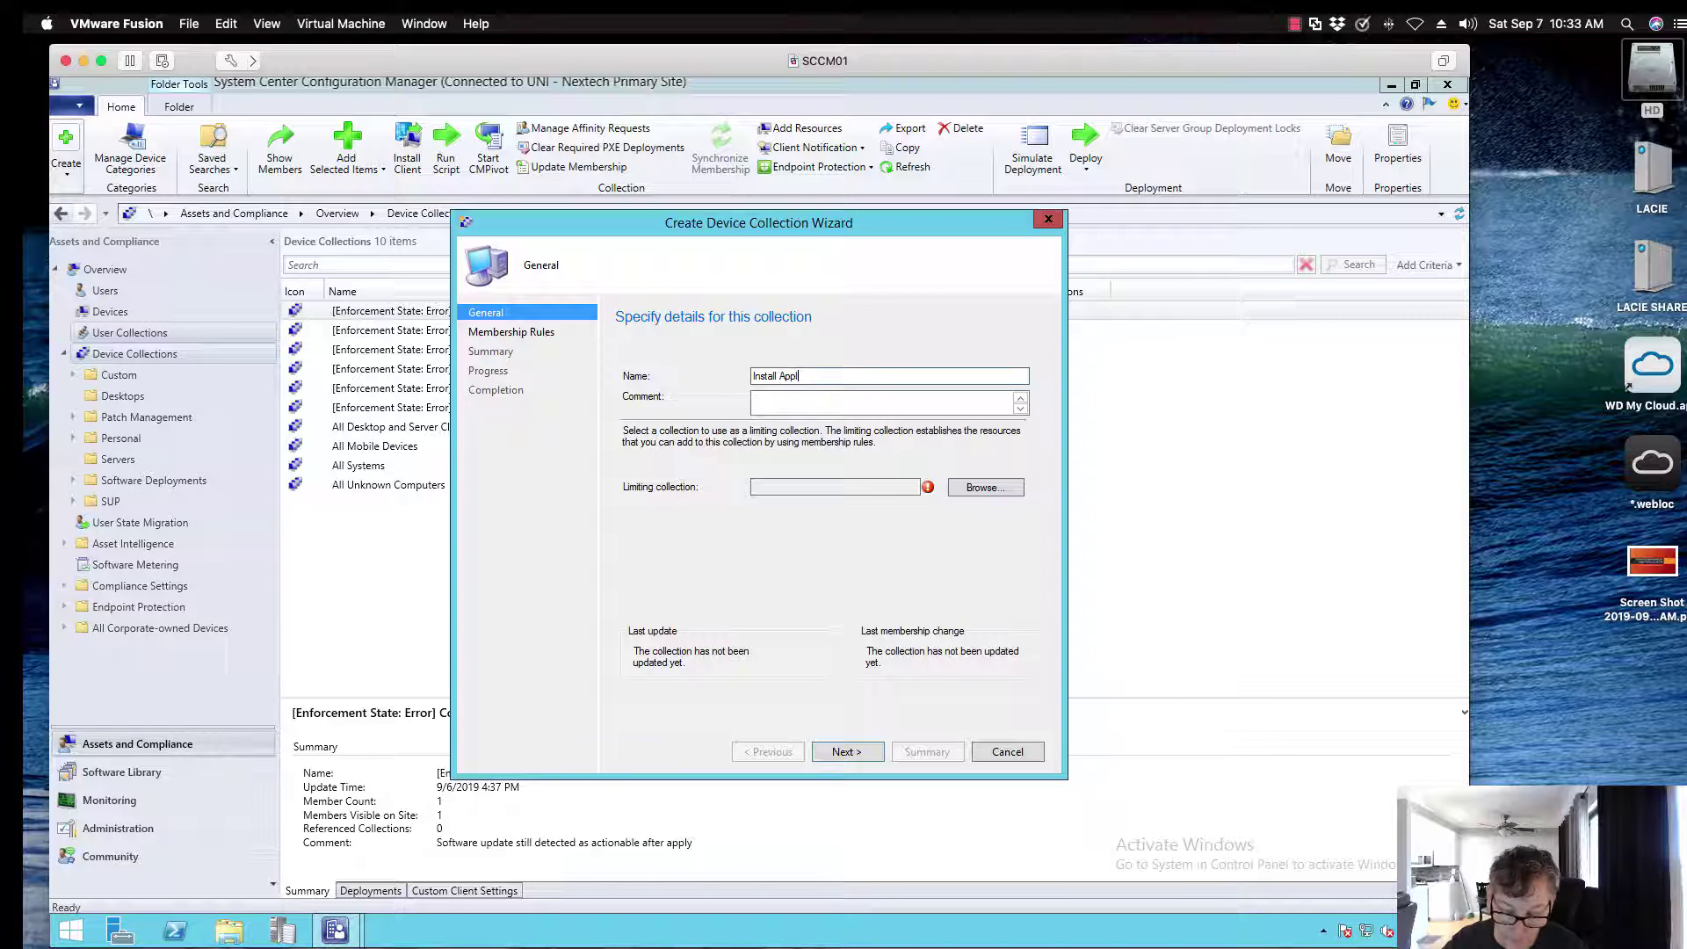
type("icatio")
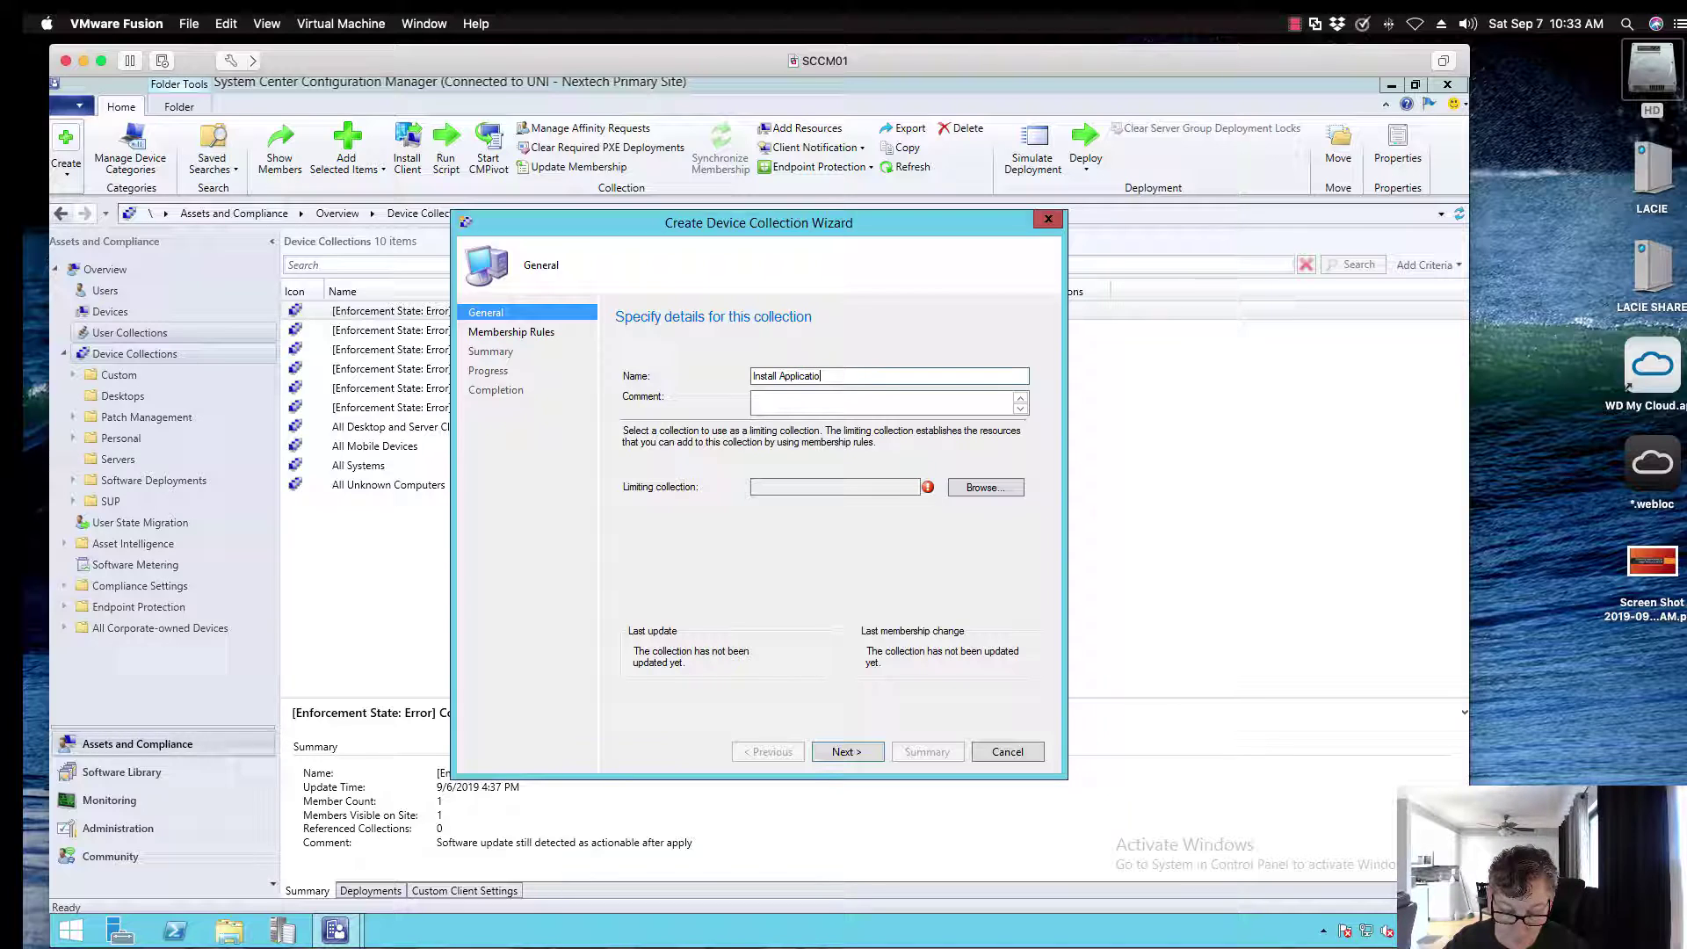
type("n for Device")
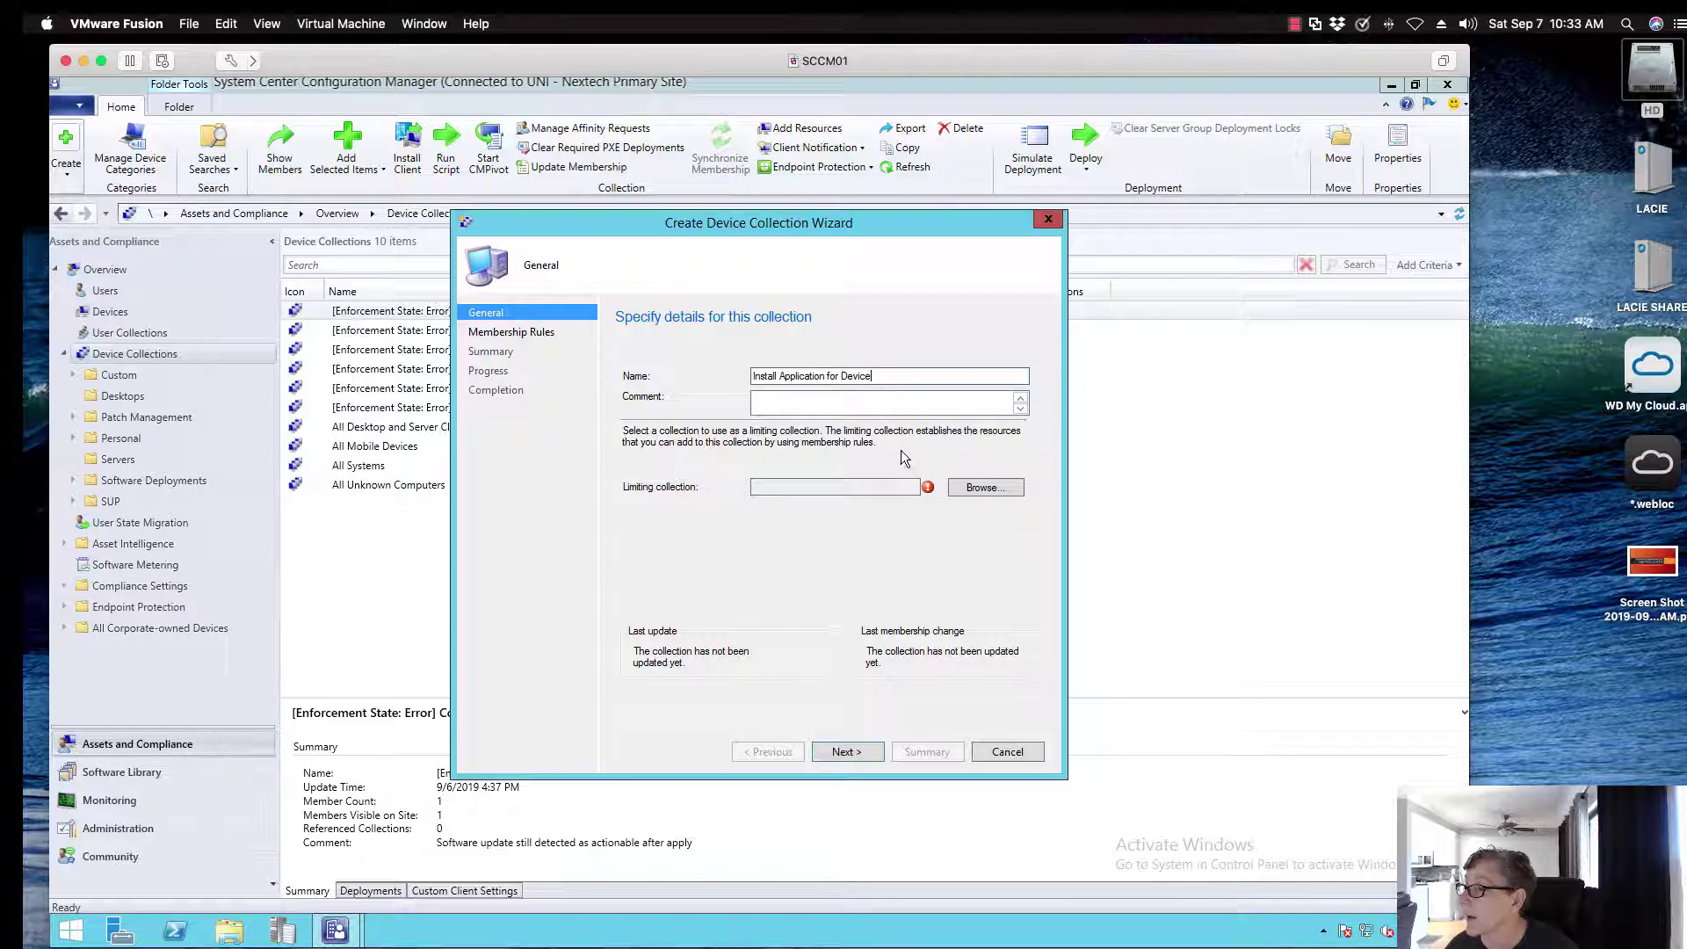
Limit the collection to All Systems, skip membership rules, and finish the wizard.
left_click(972, 490)
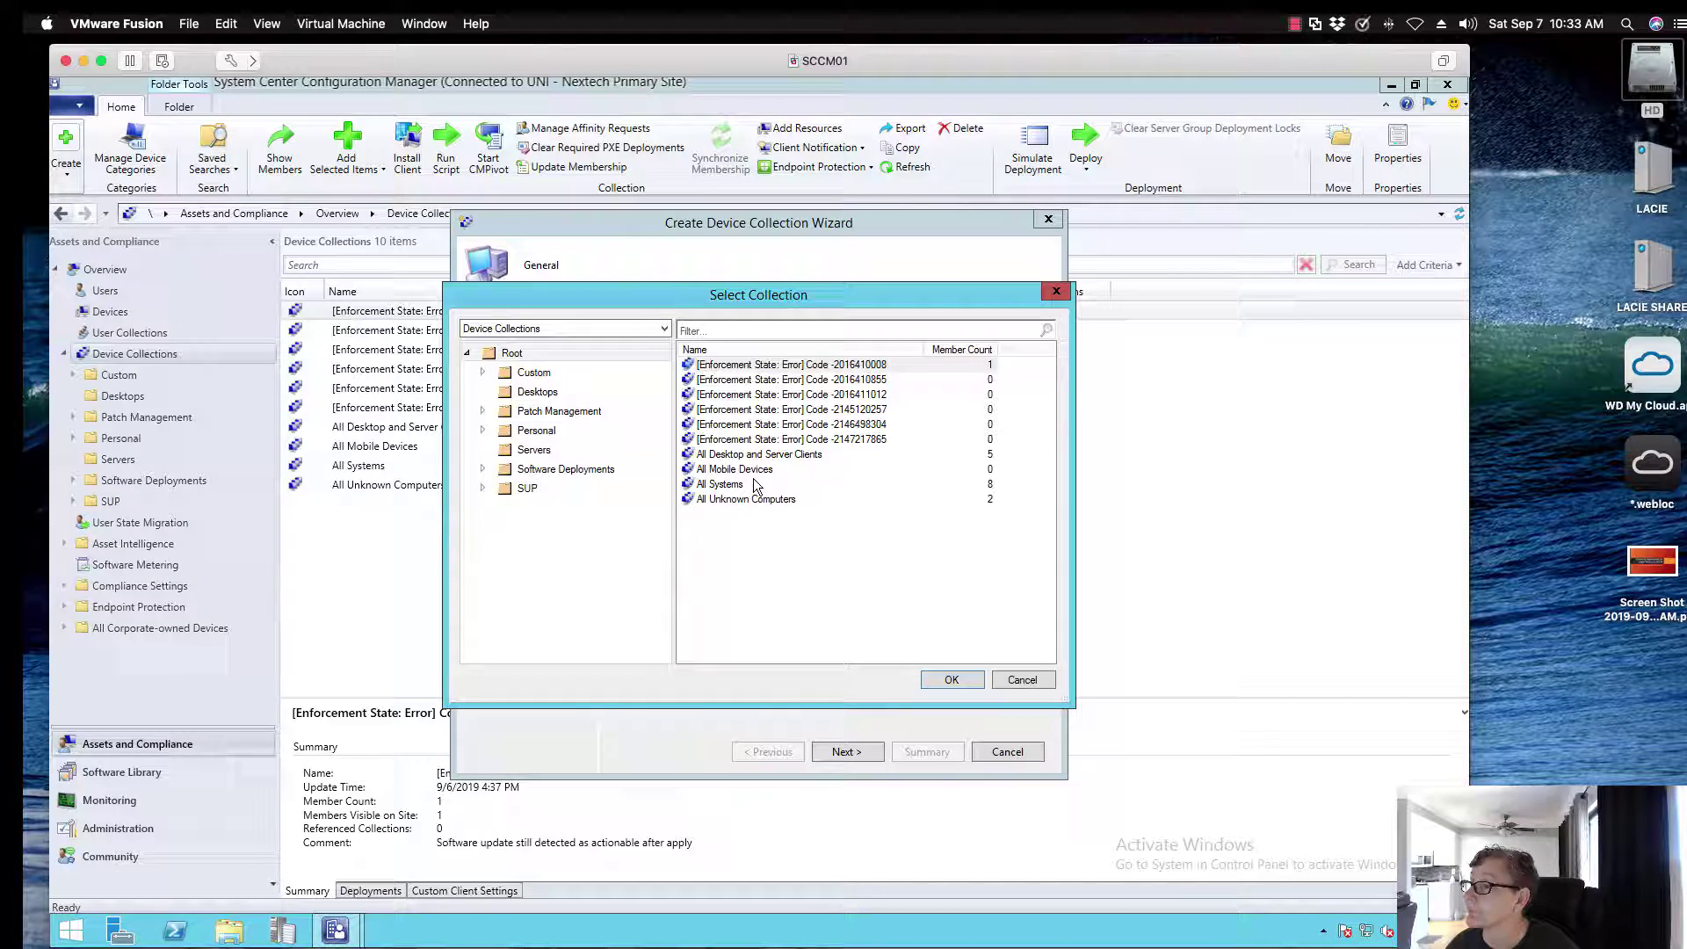
left_click(745, 485)
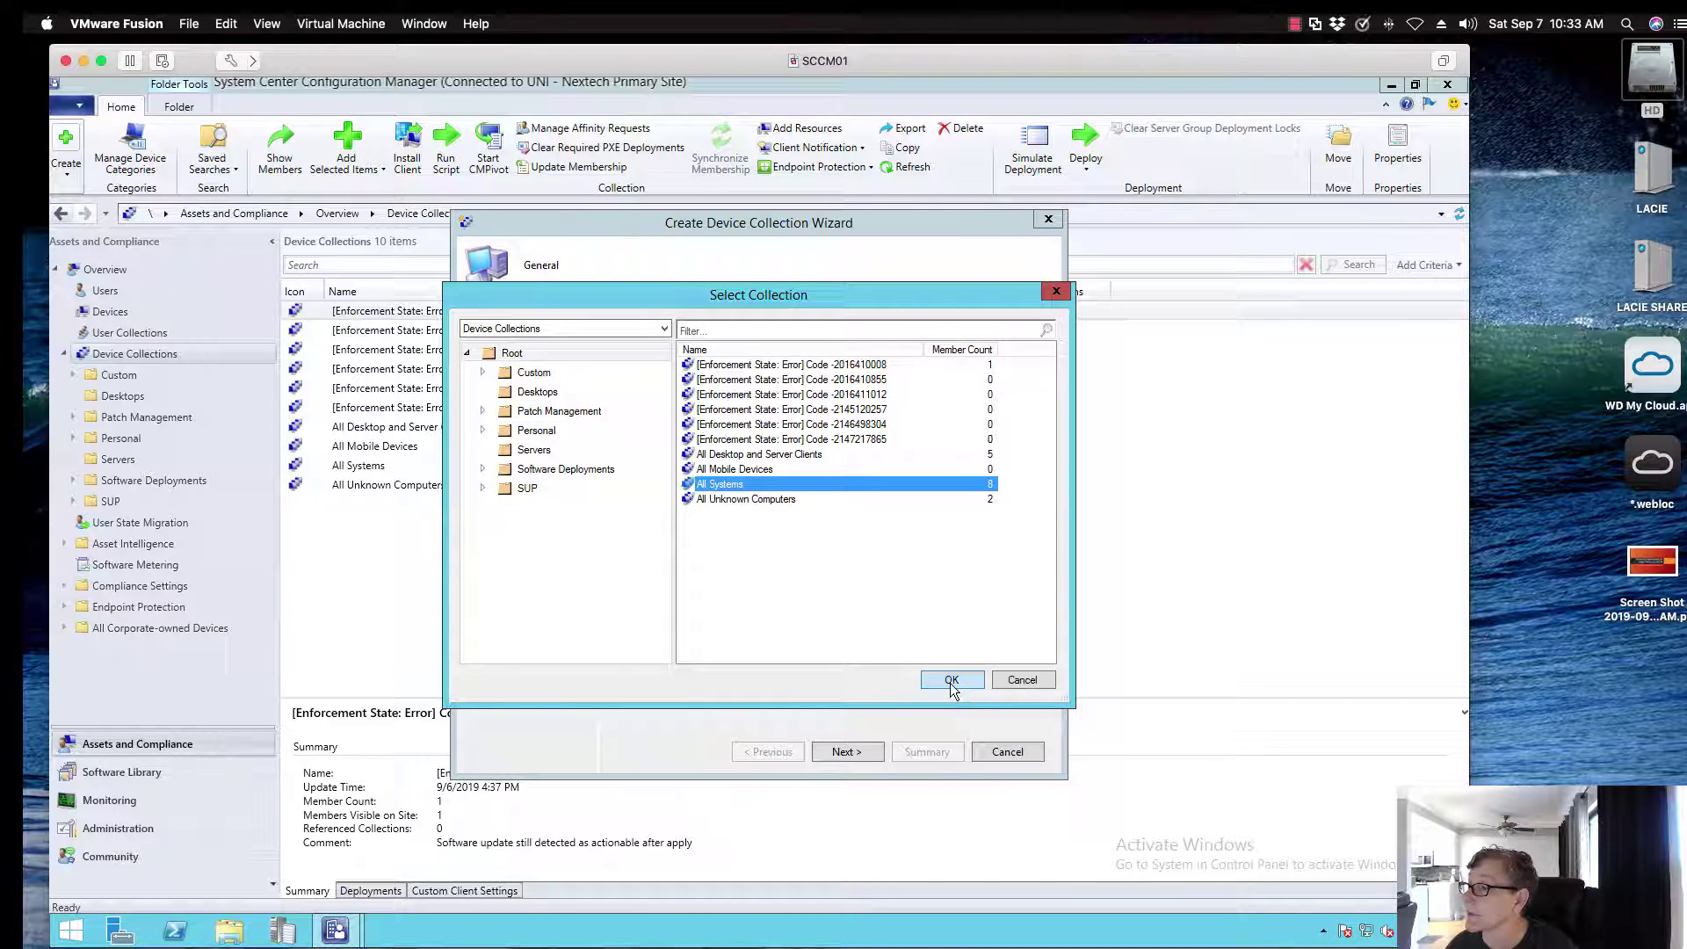
left_click(950, 681)
left_click(854, 751)
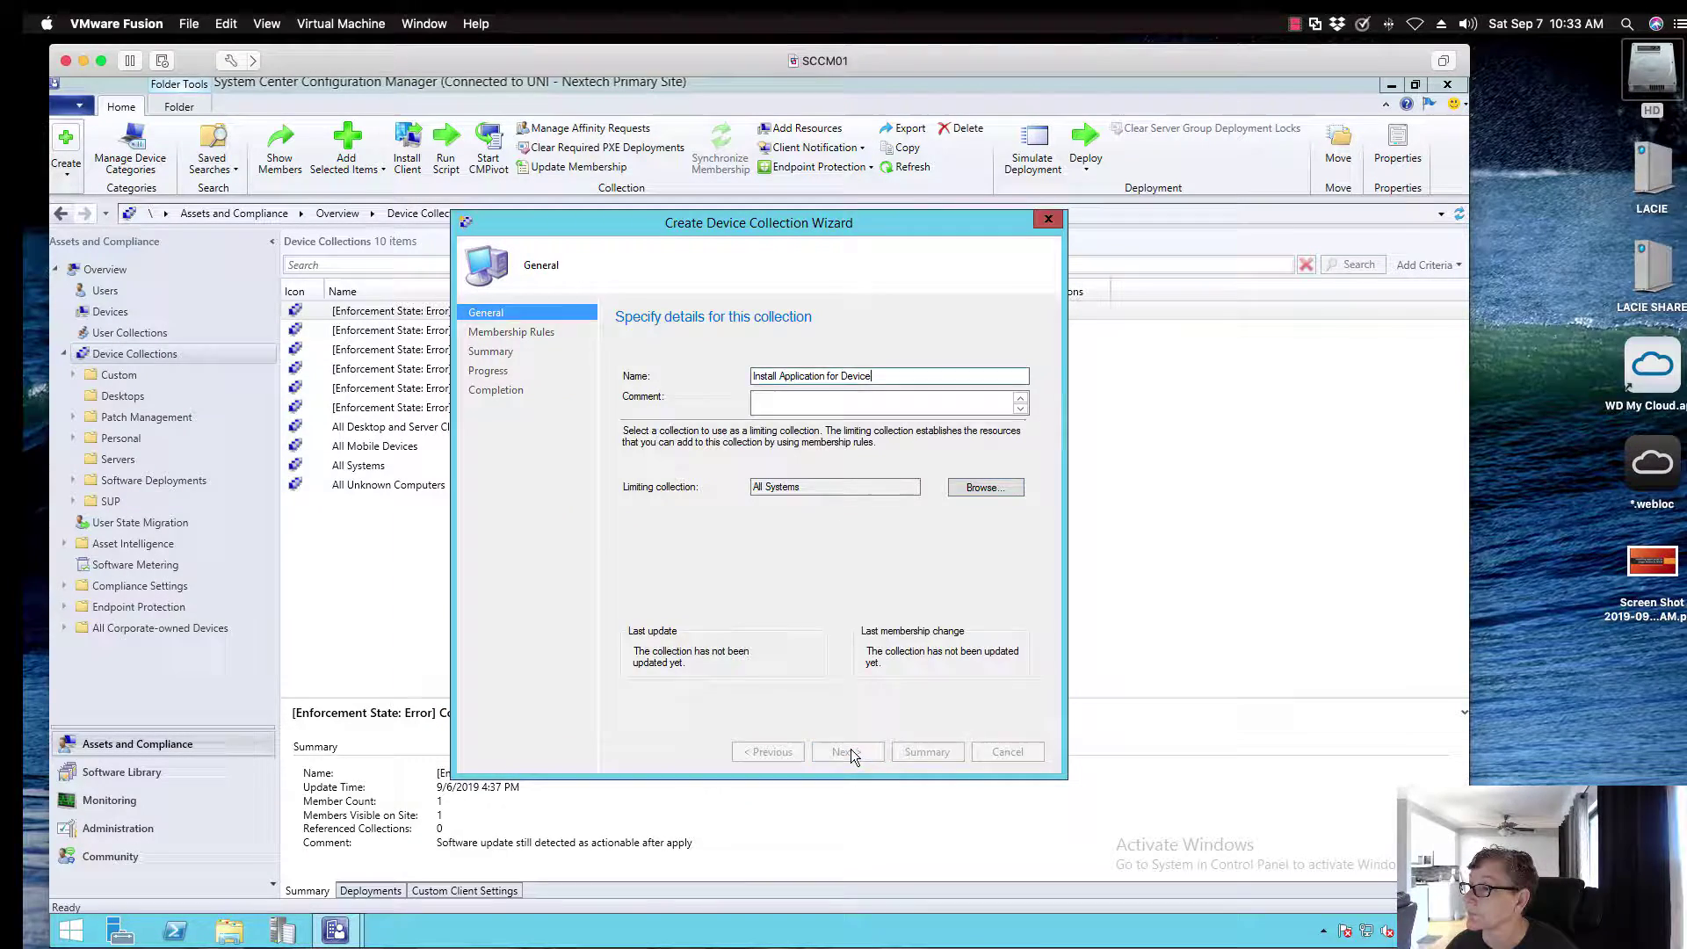
left_click(863, 752)
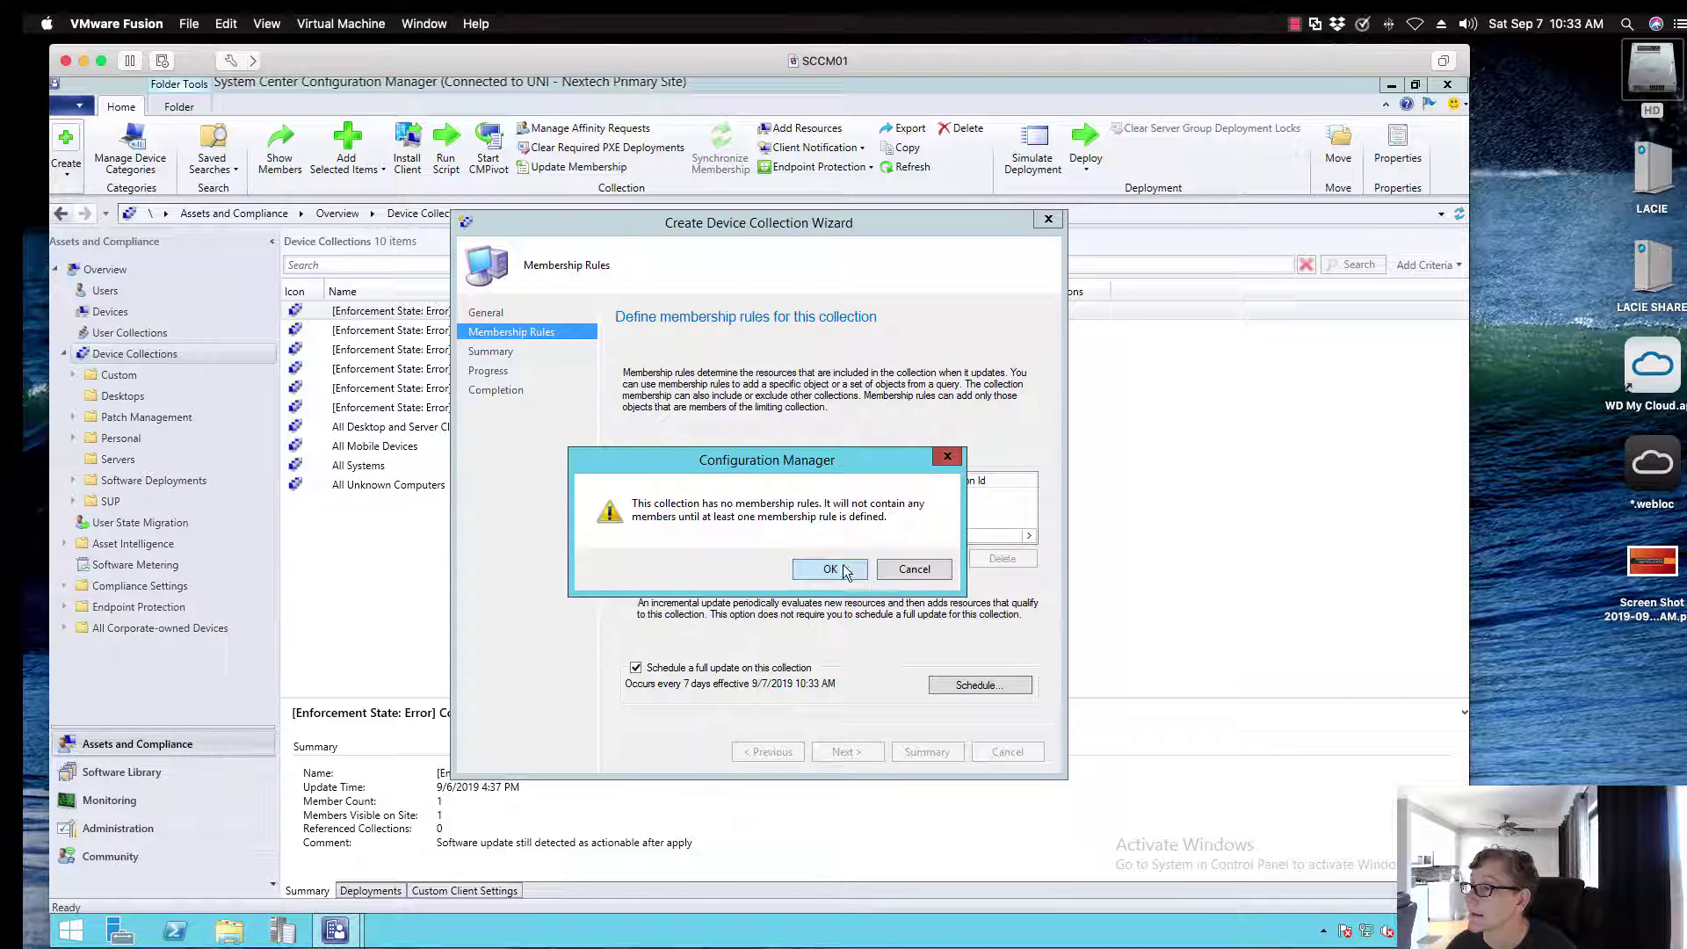
left_click(821, 566)
left_click(857, 748)
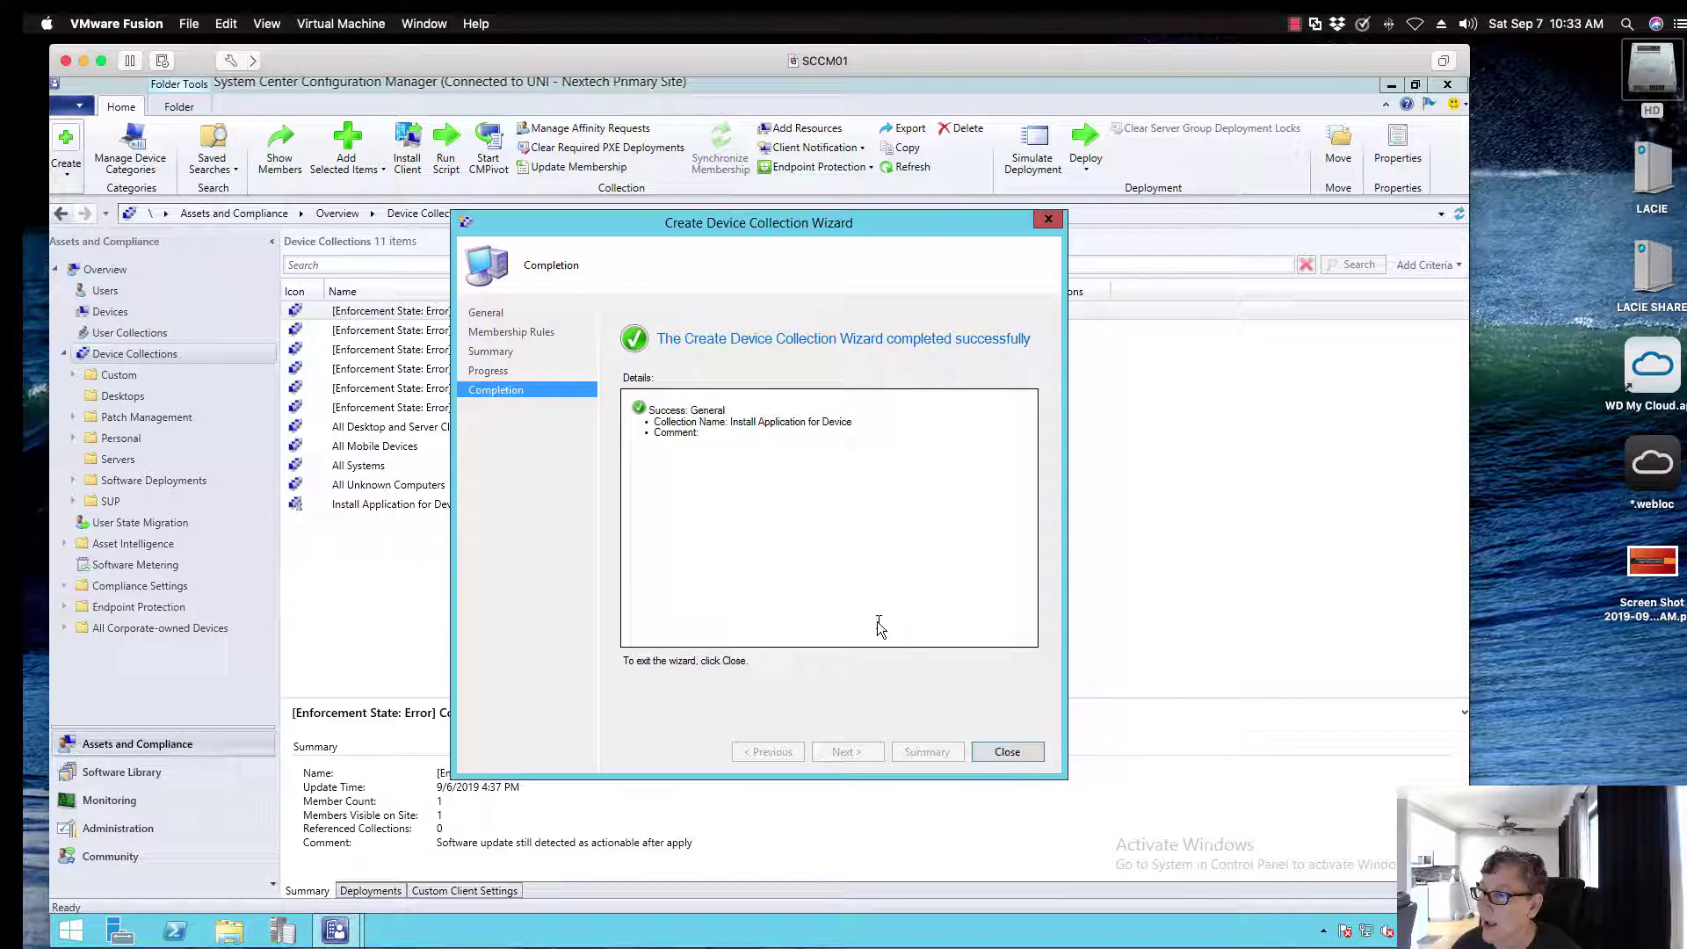
left_click(980, 750)
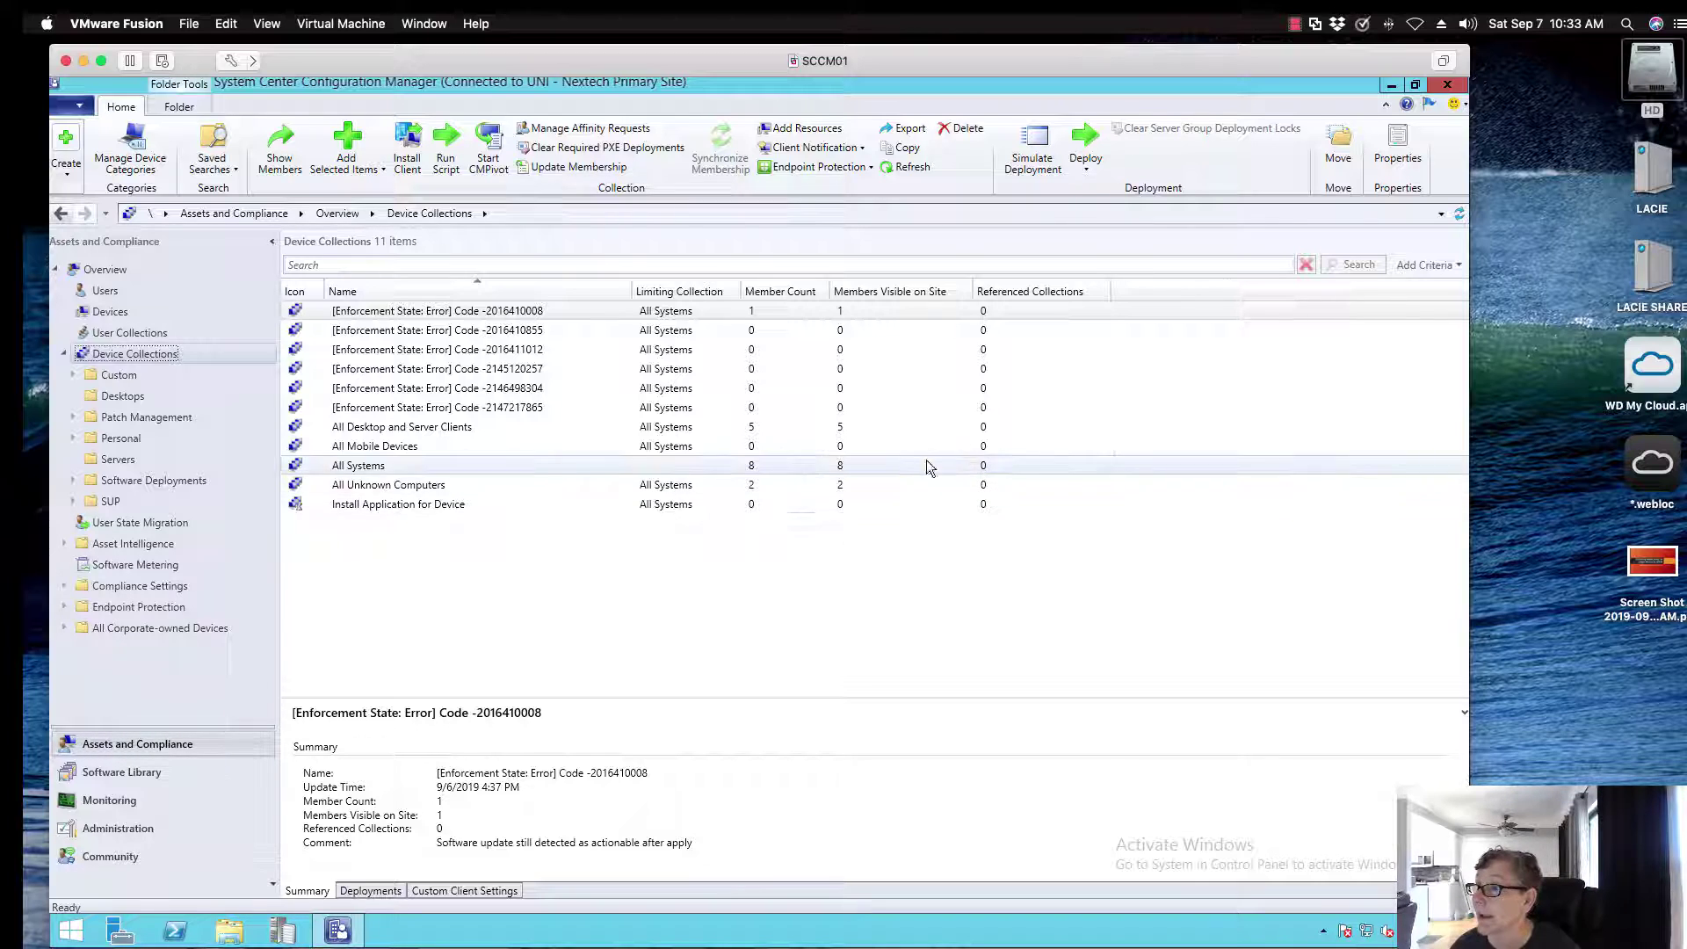
Add WIN10 from the Devices list to the existing Install Application for Device collection.
left_click(1457, 215)
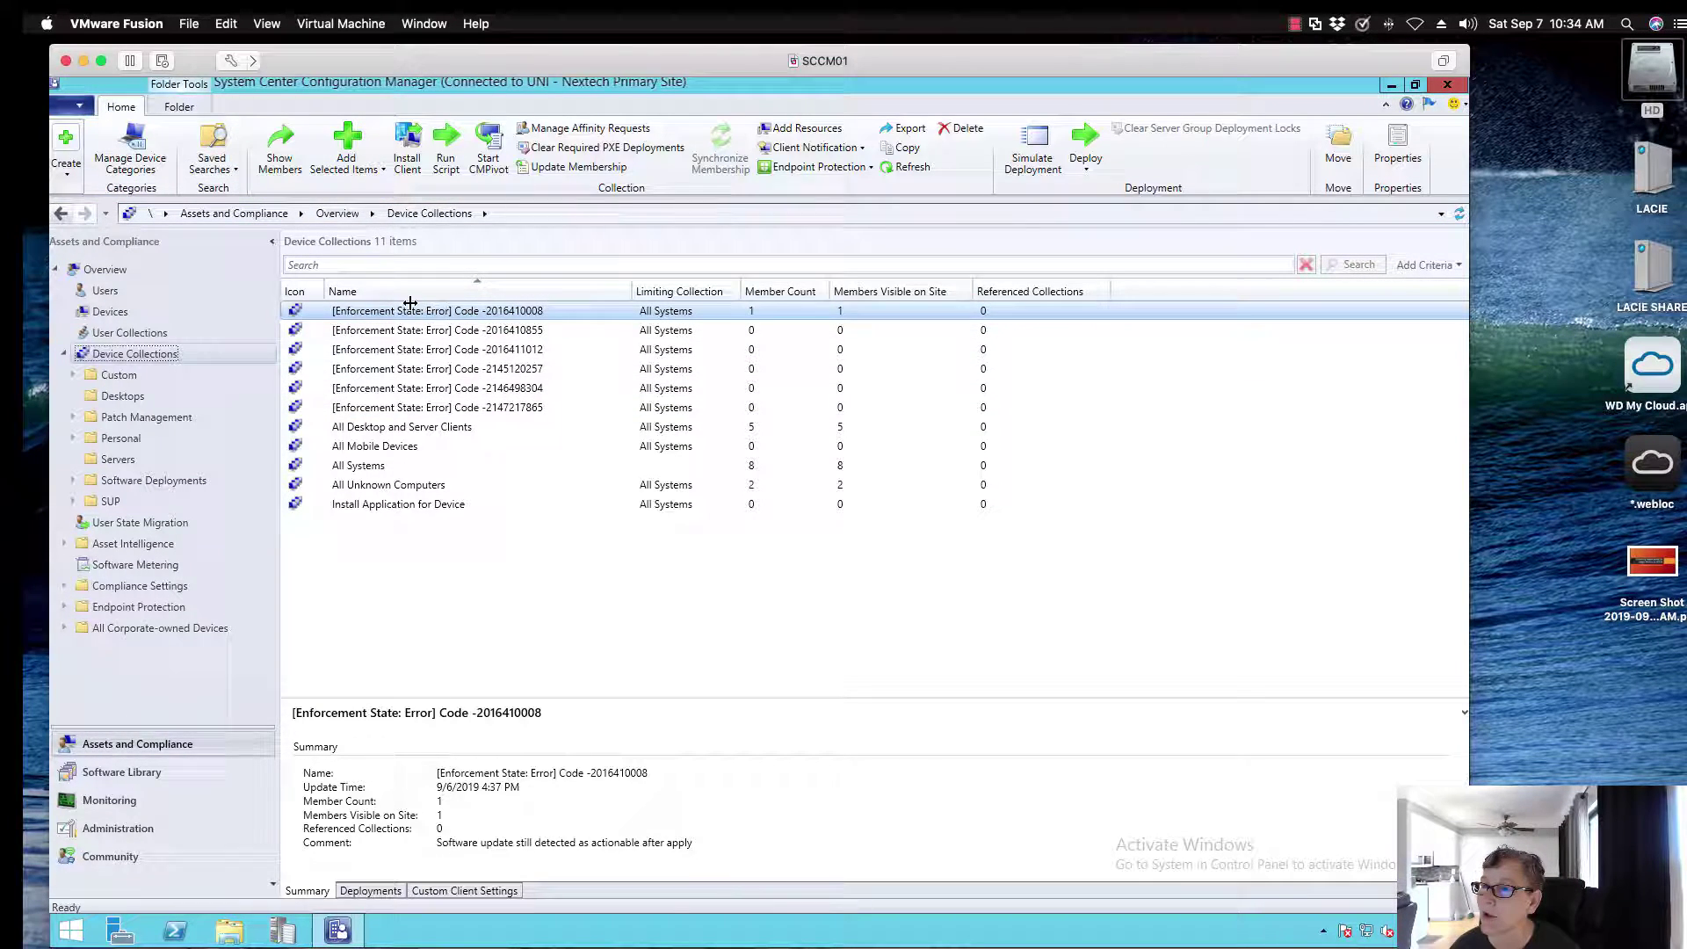
left_click(263, 319)
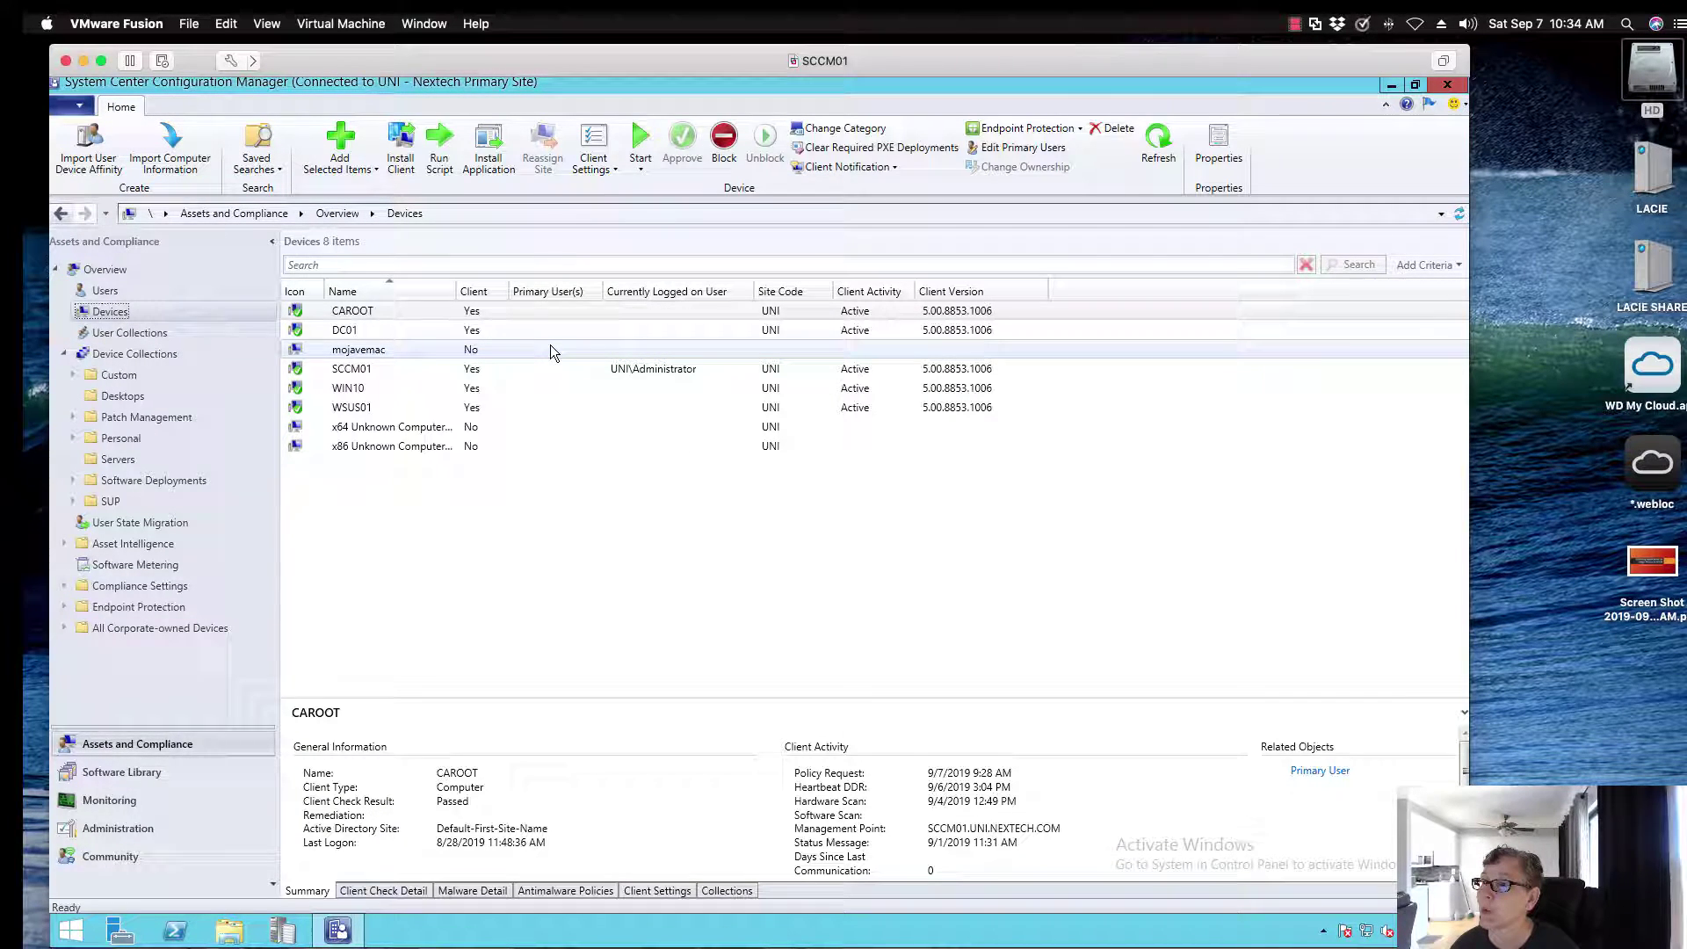
left_click(354, 394)
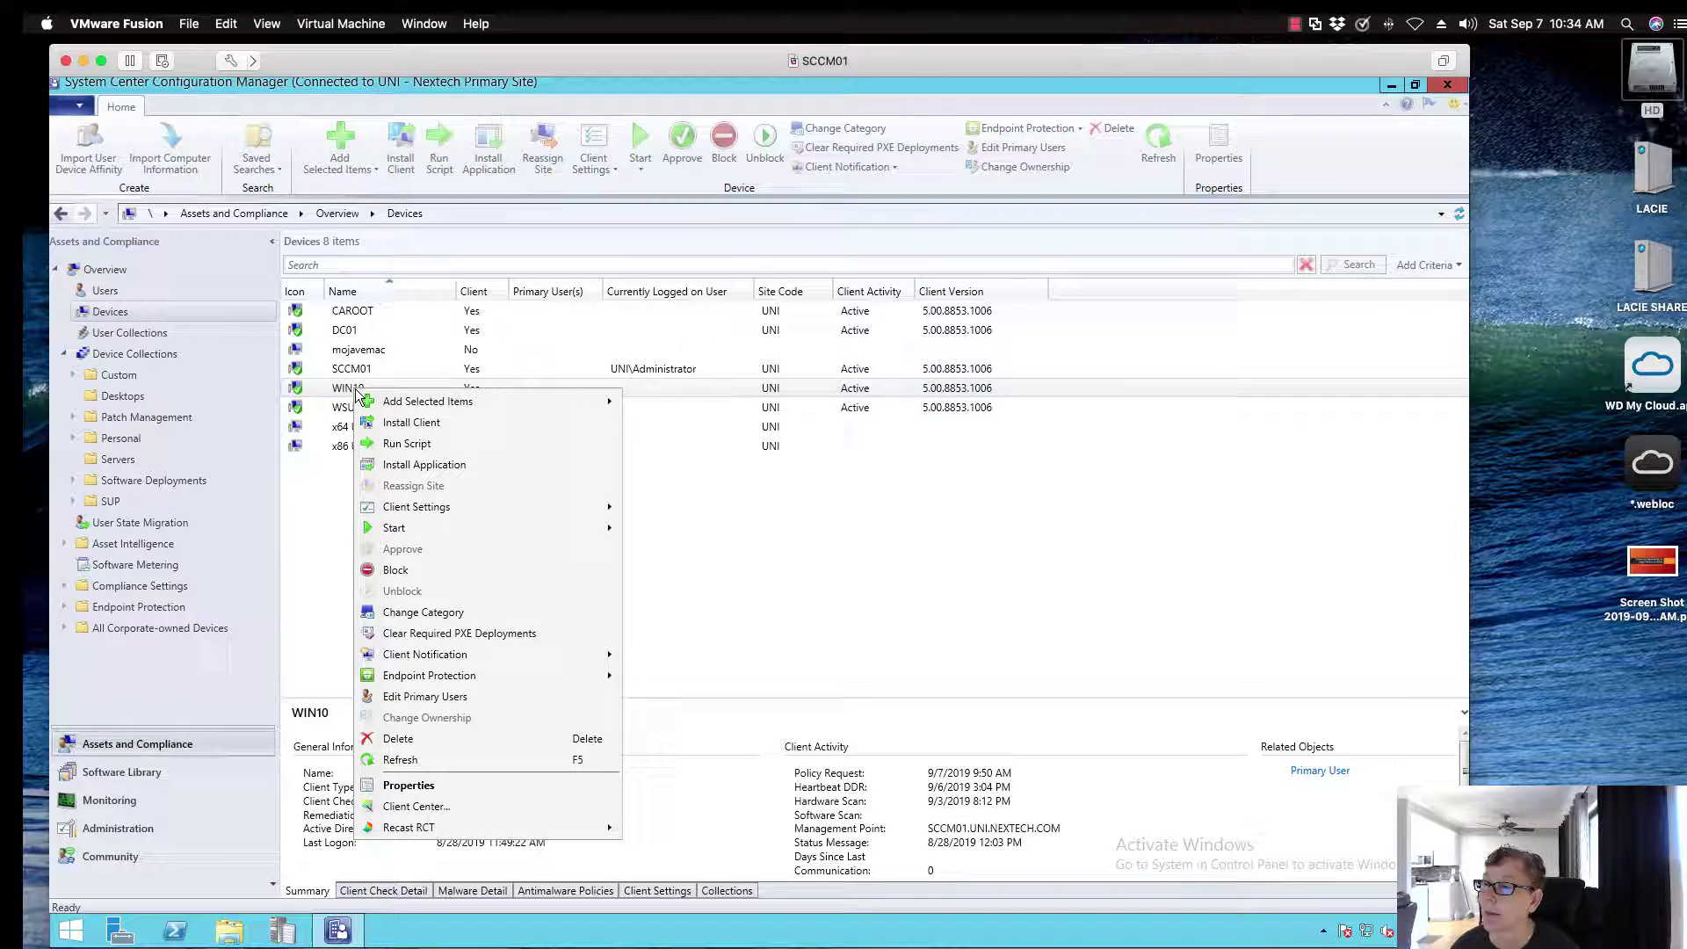
mouse_move(474, 403)
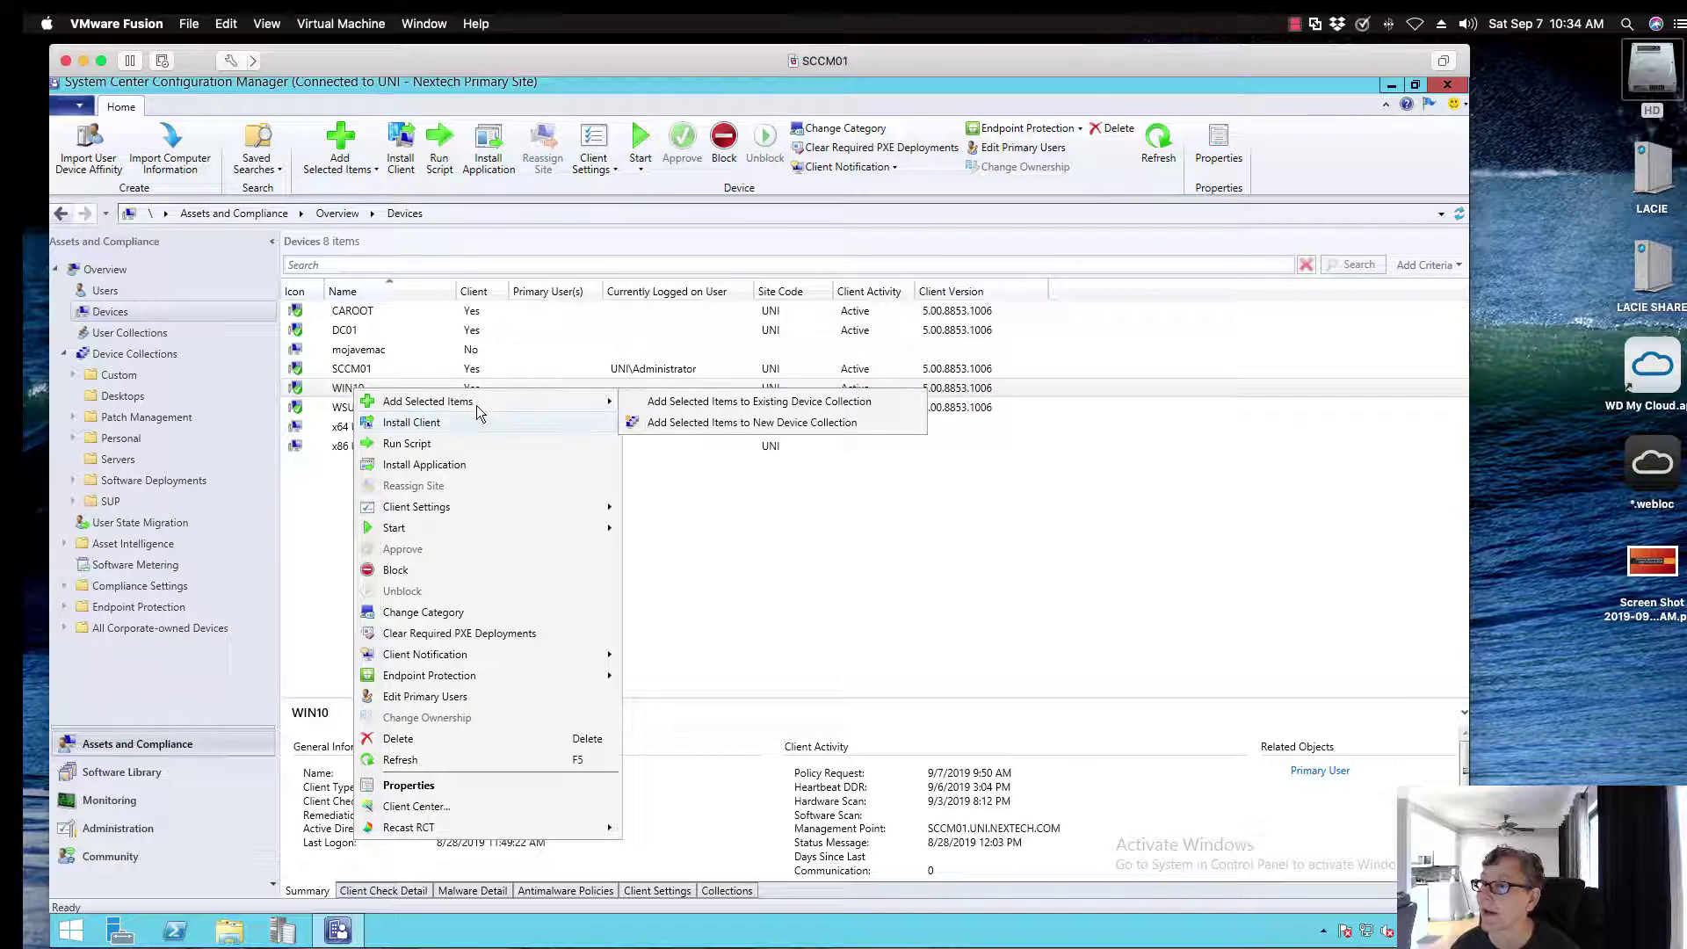
left_click(653, 405)
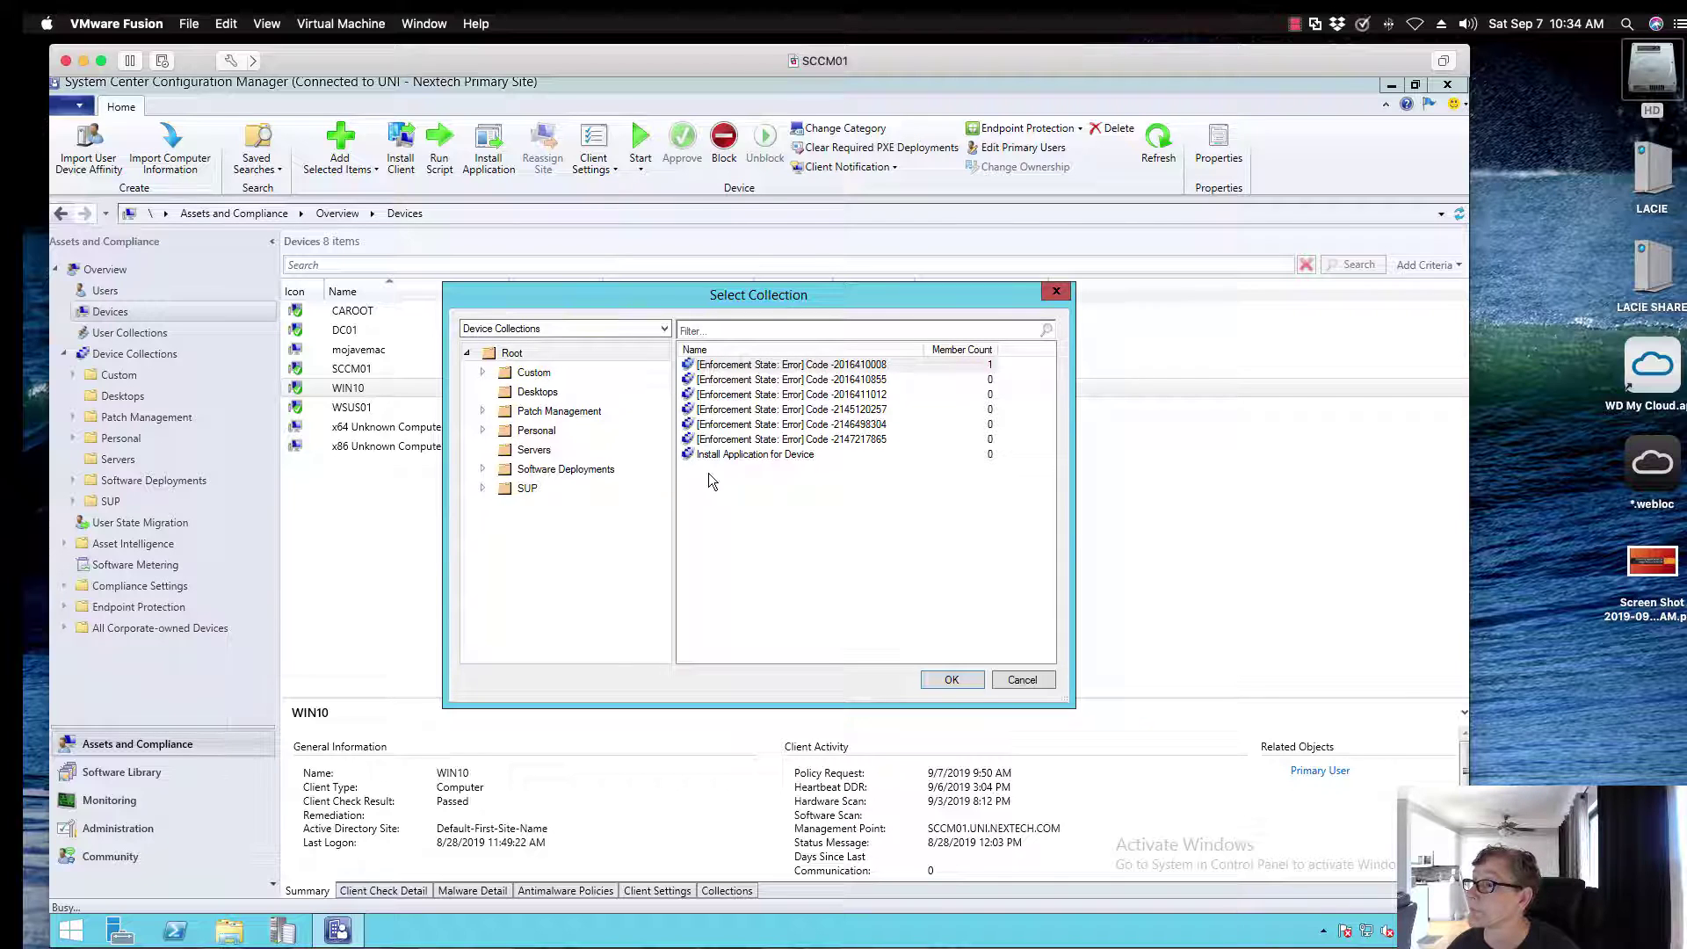
left_click(722, 455)
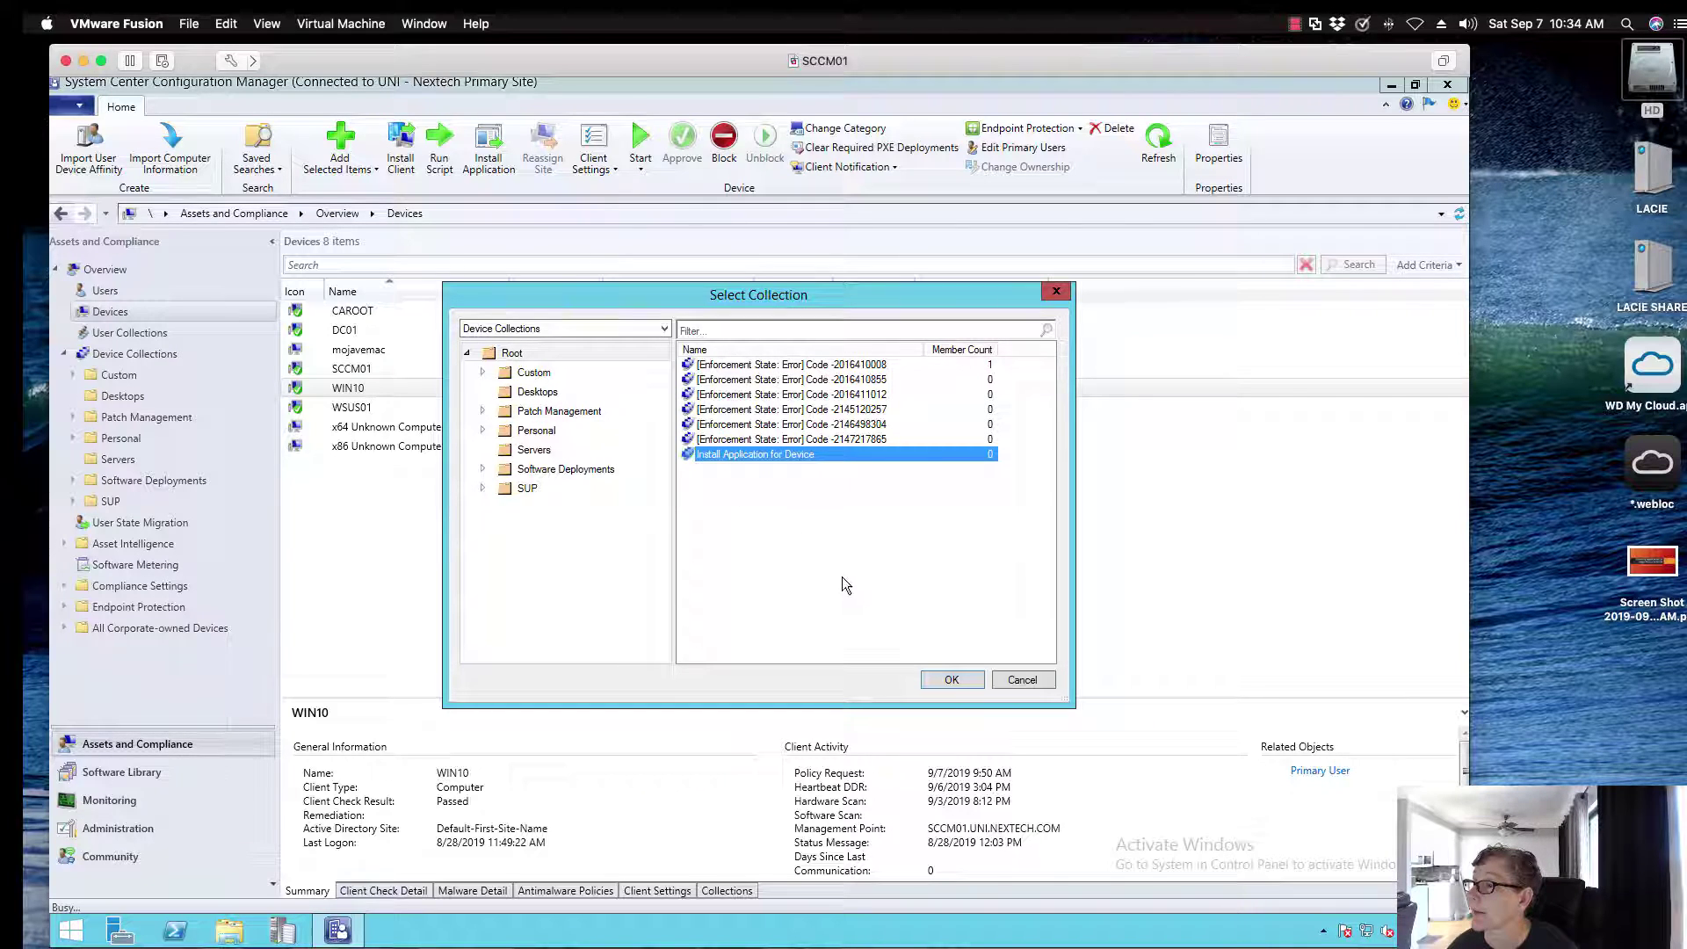
left_click(950, 681)
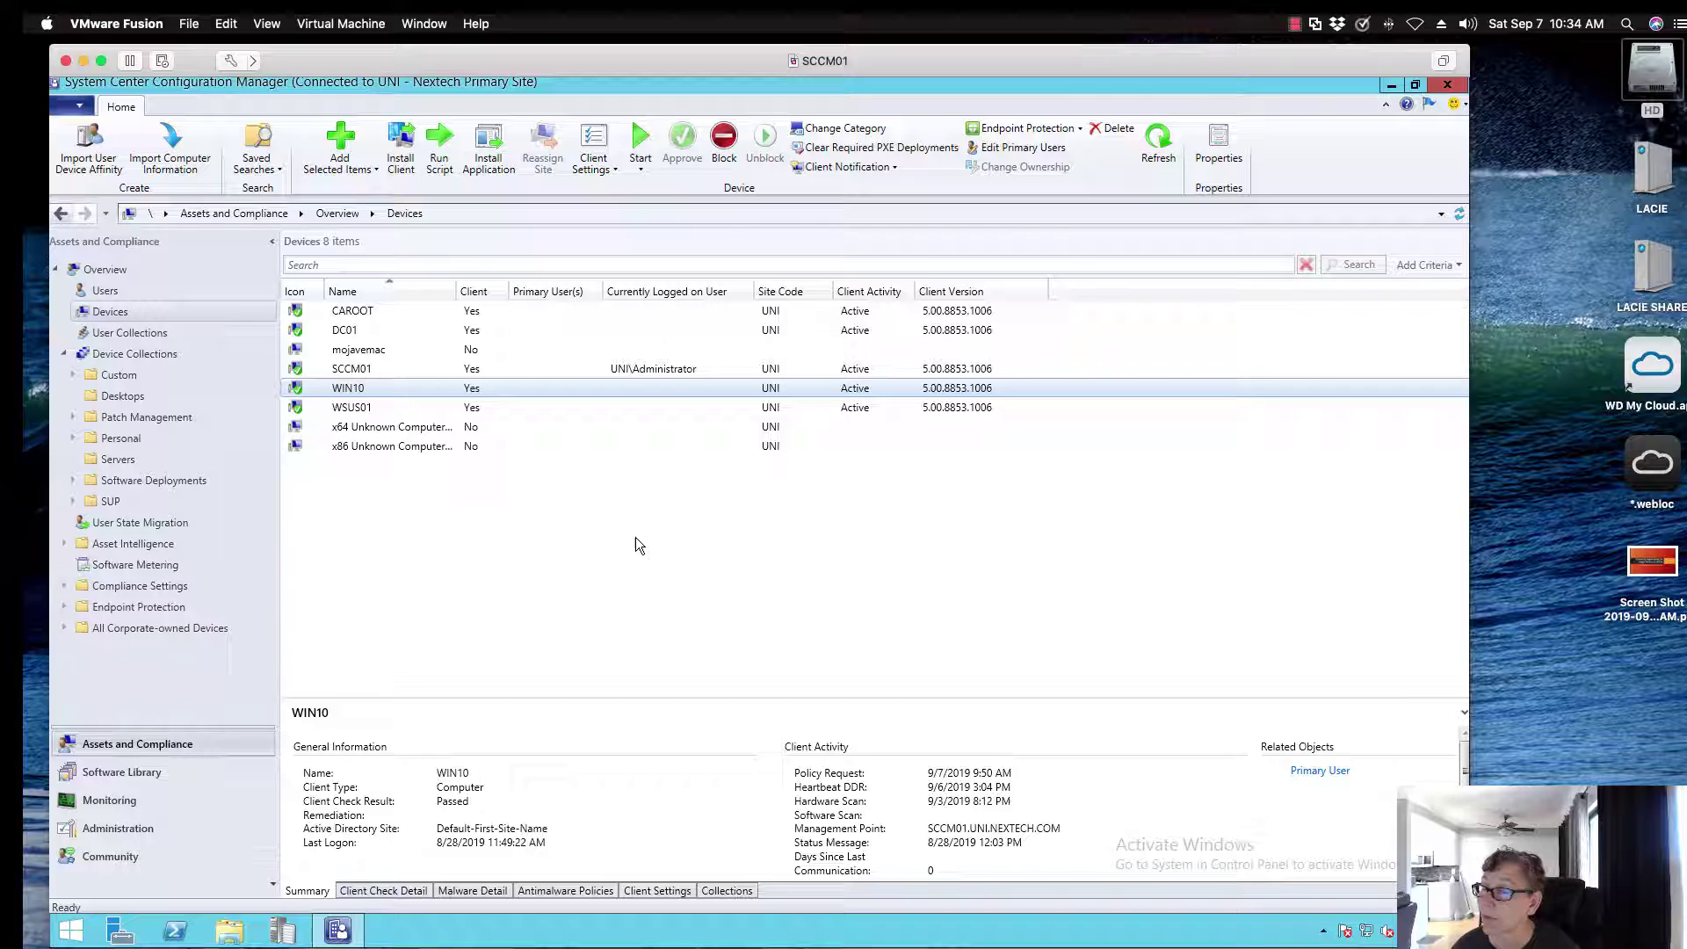
Refresh the Device Collections list until the member counts update.
left_click(140, 354)
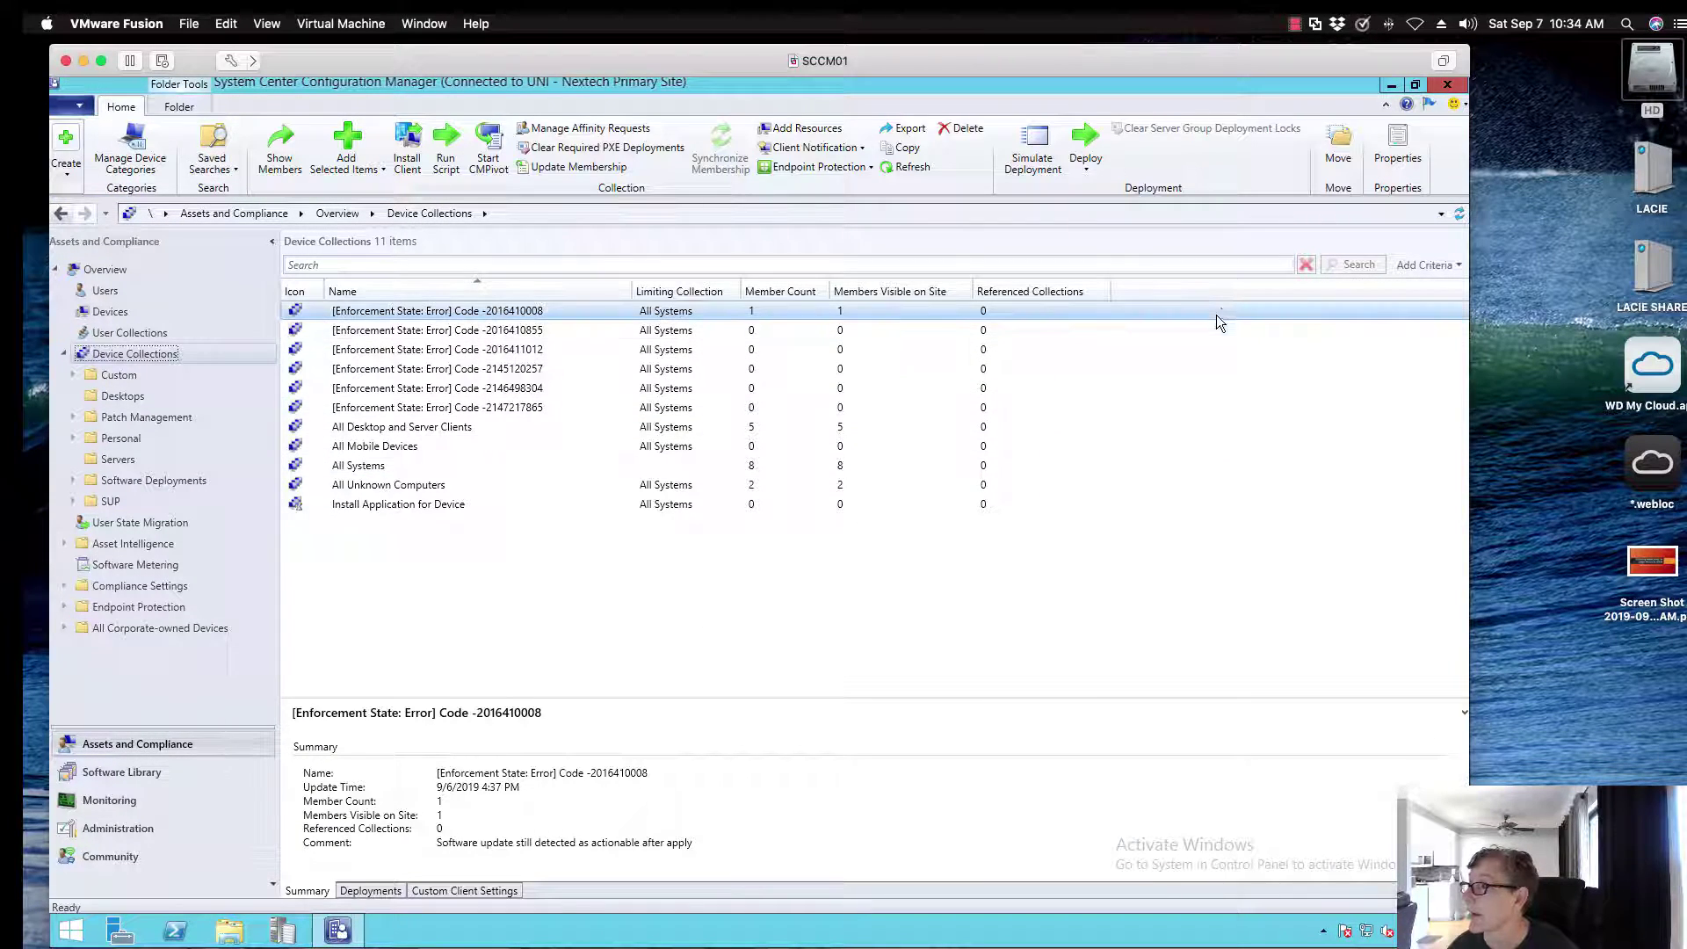
left_click(1457, 214)
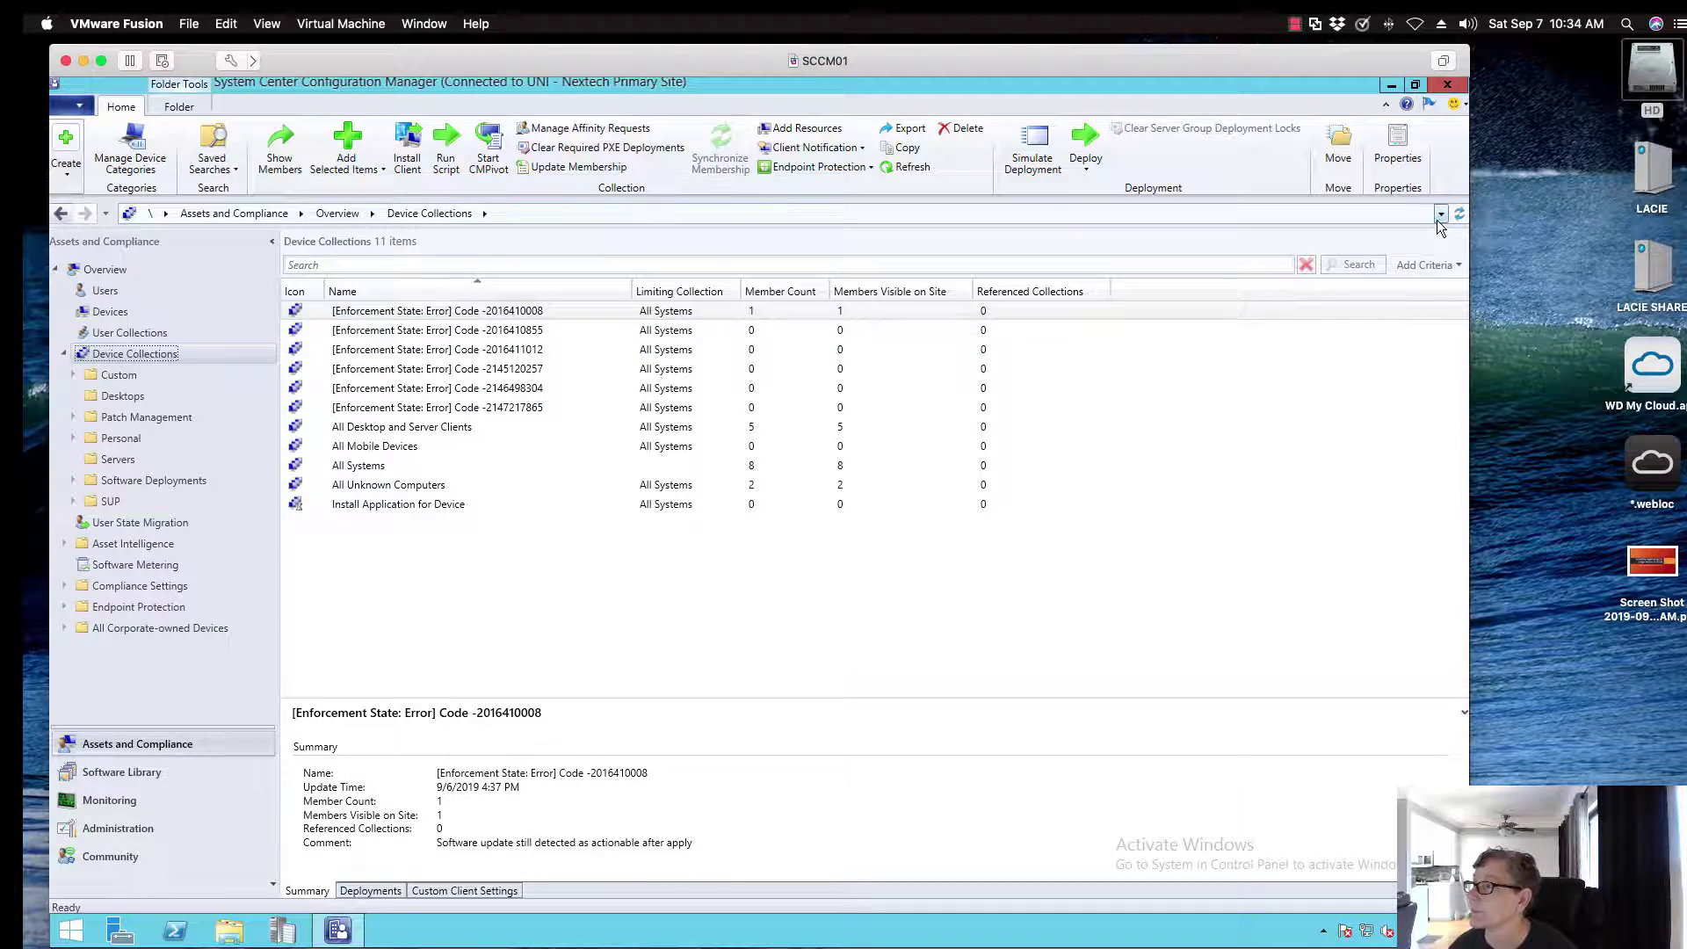
left_click(1458, 213)
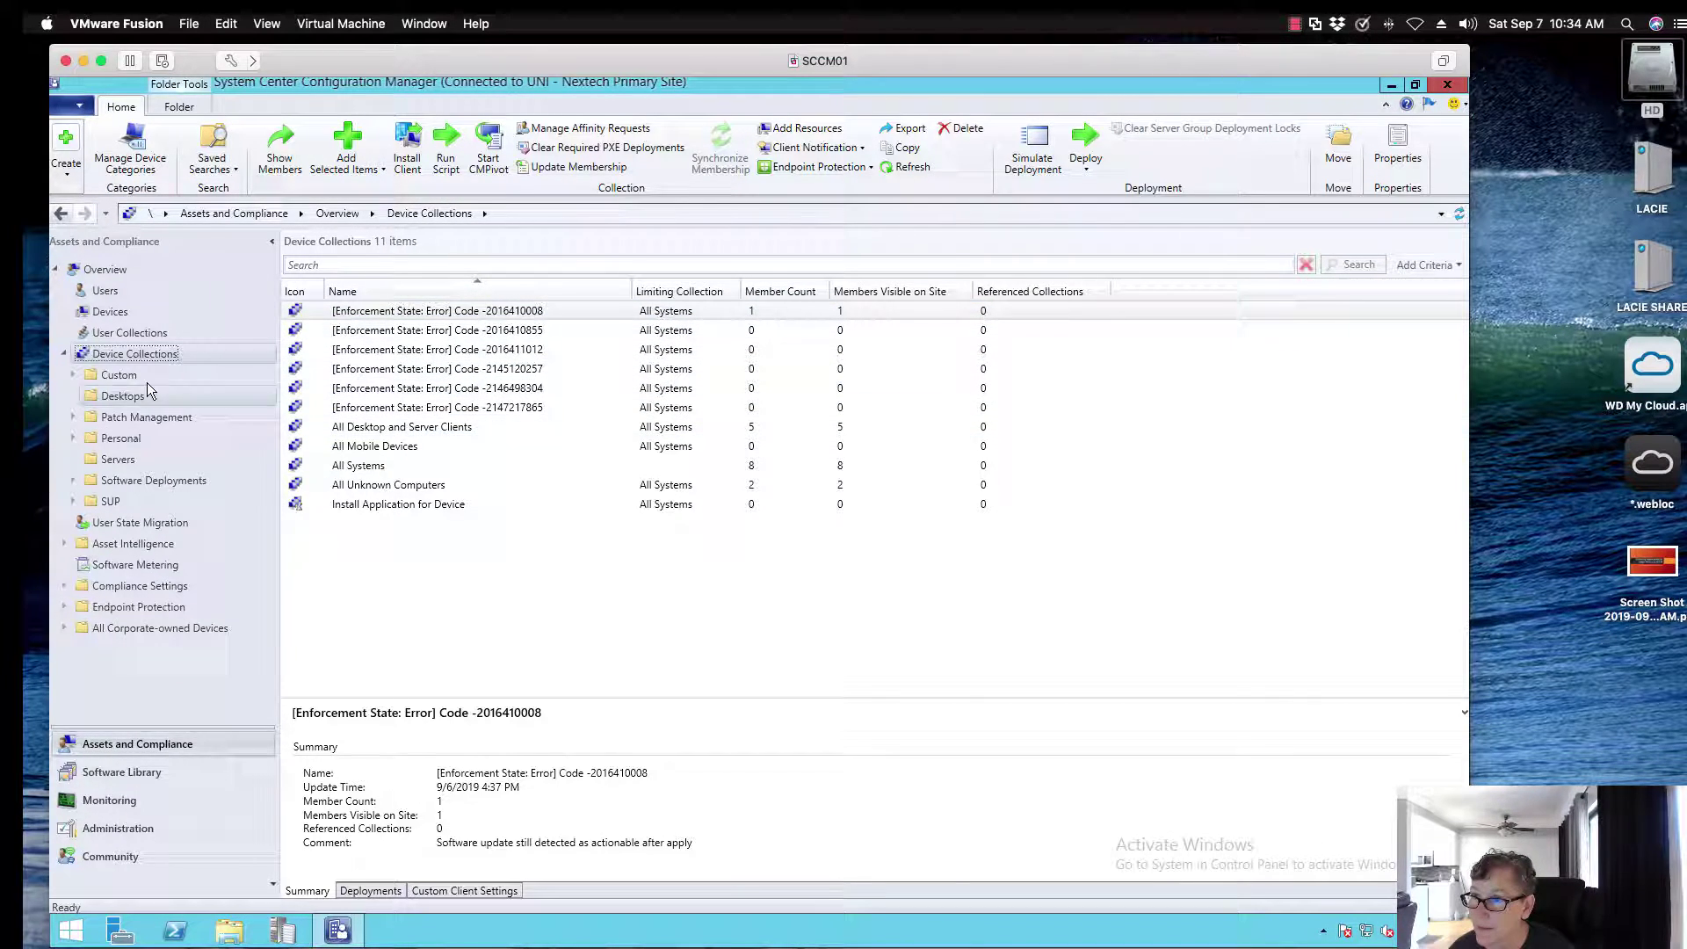
left_click(106, 374)
left_click(145, 354)
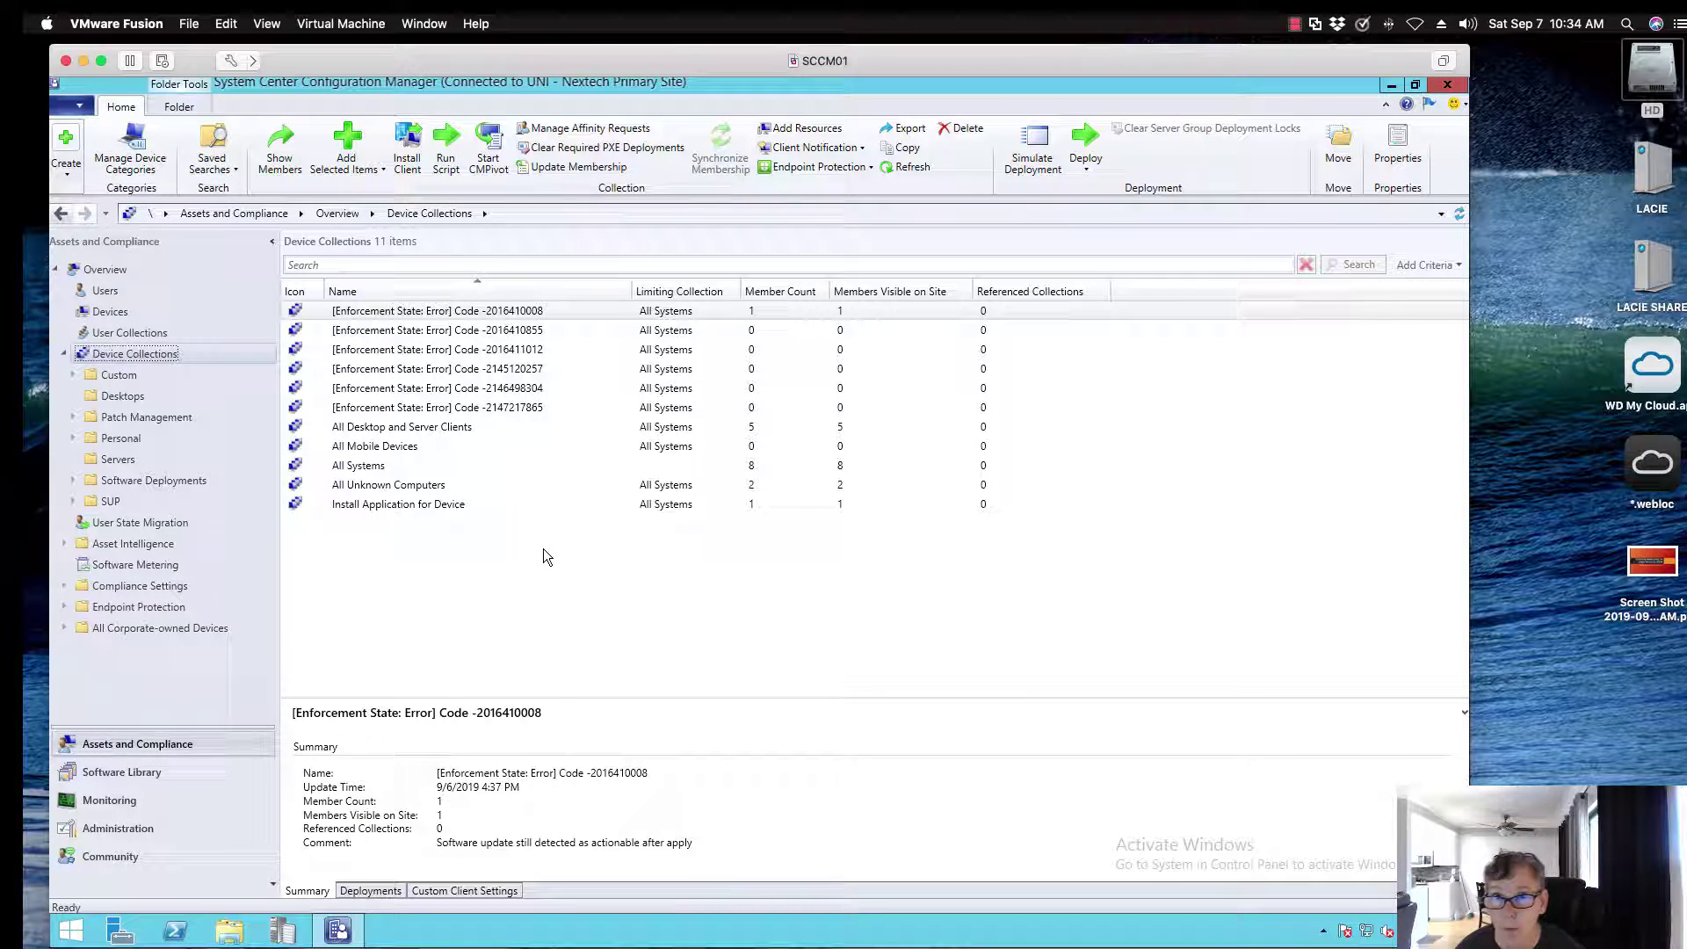
Open the Install Application for Device collection to confirm WIN10, then return to Devices.
double_click(424, 506)
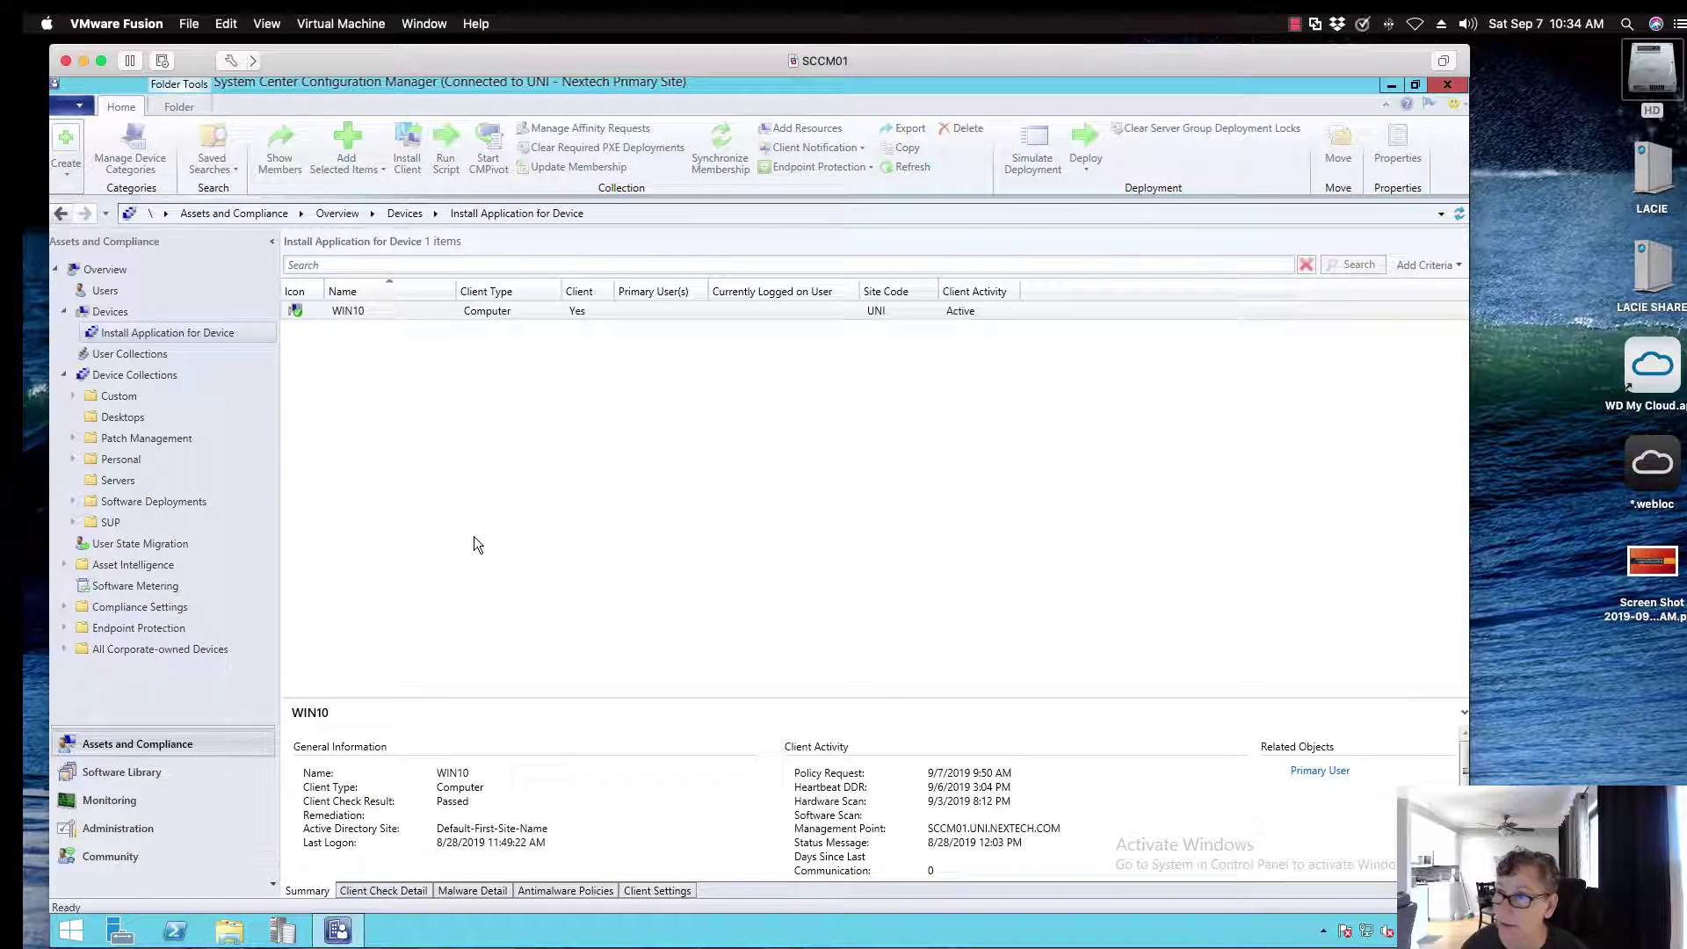
right_click(320, 316)
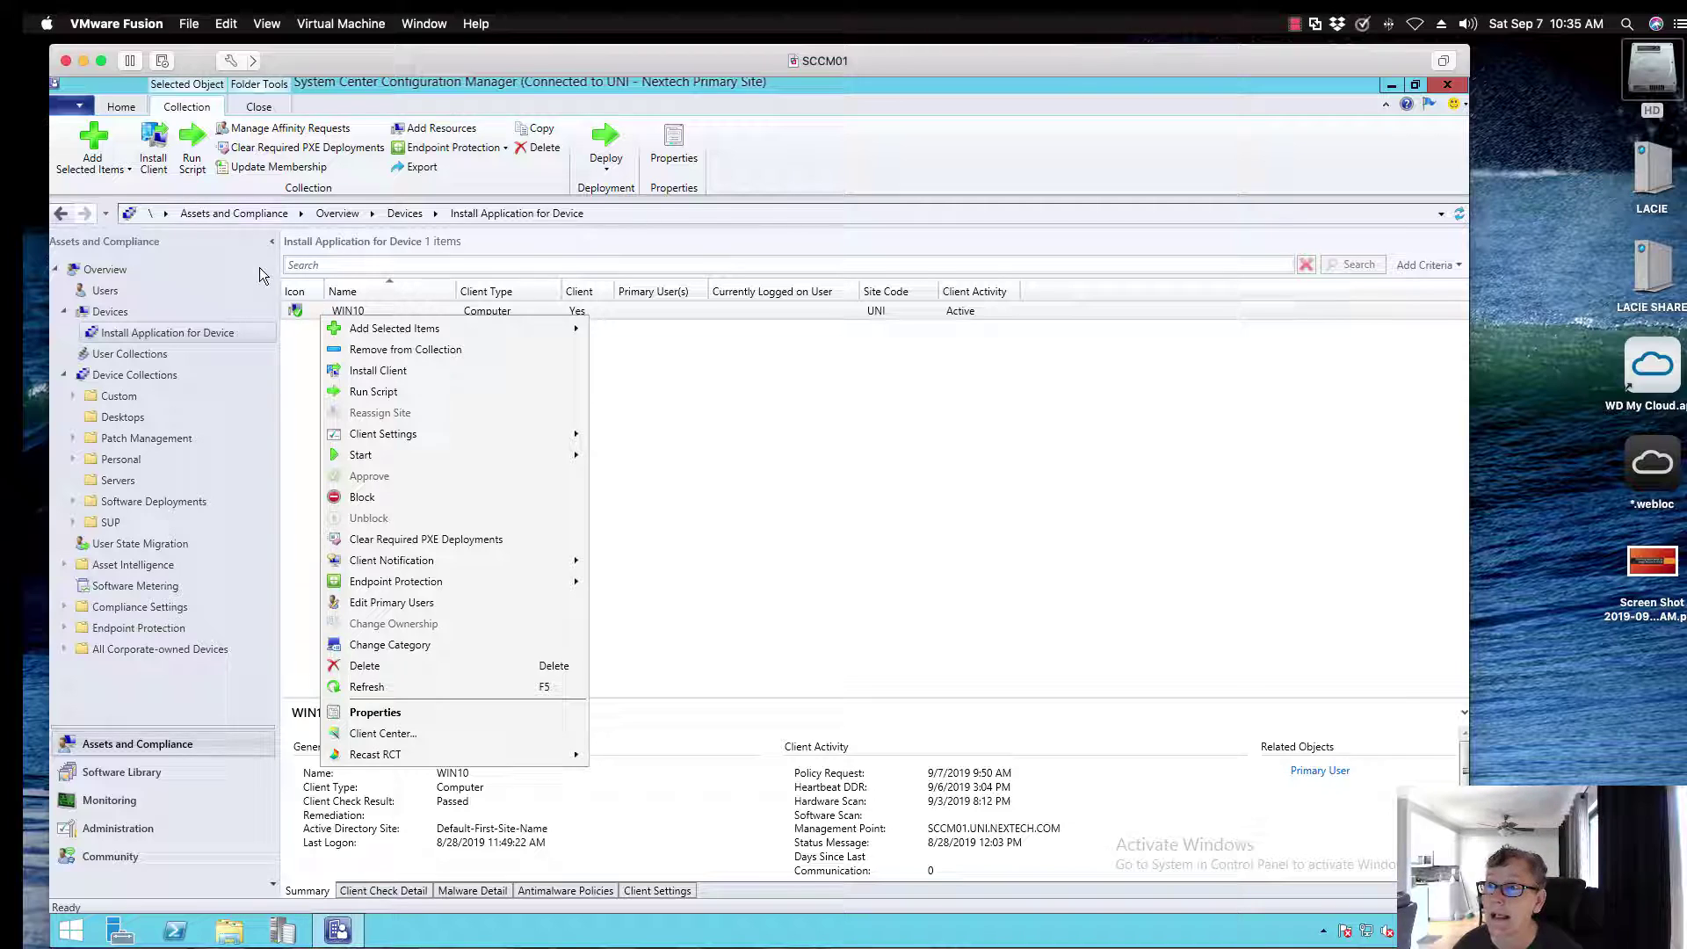
left_click(101, 313)
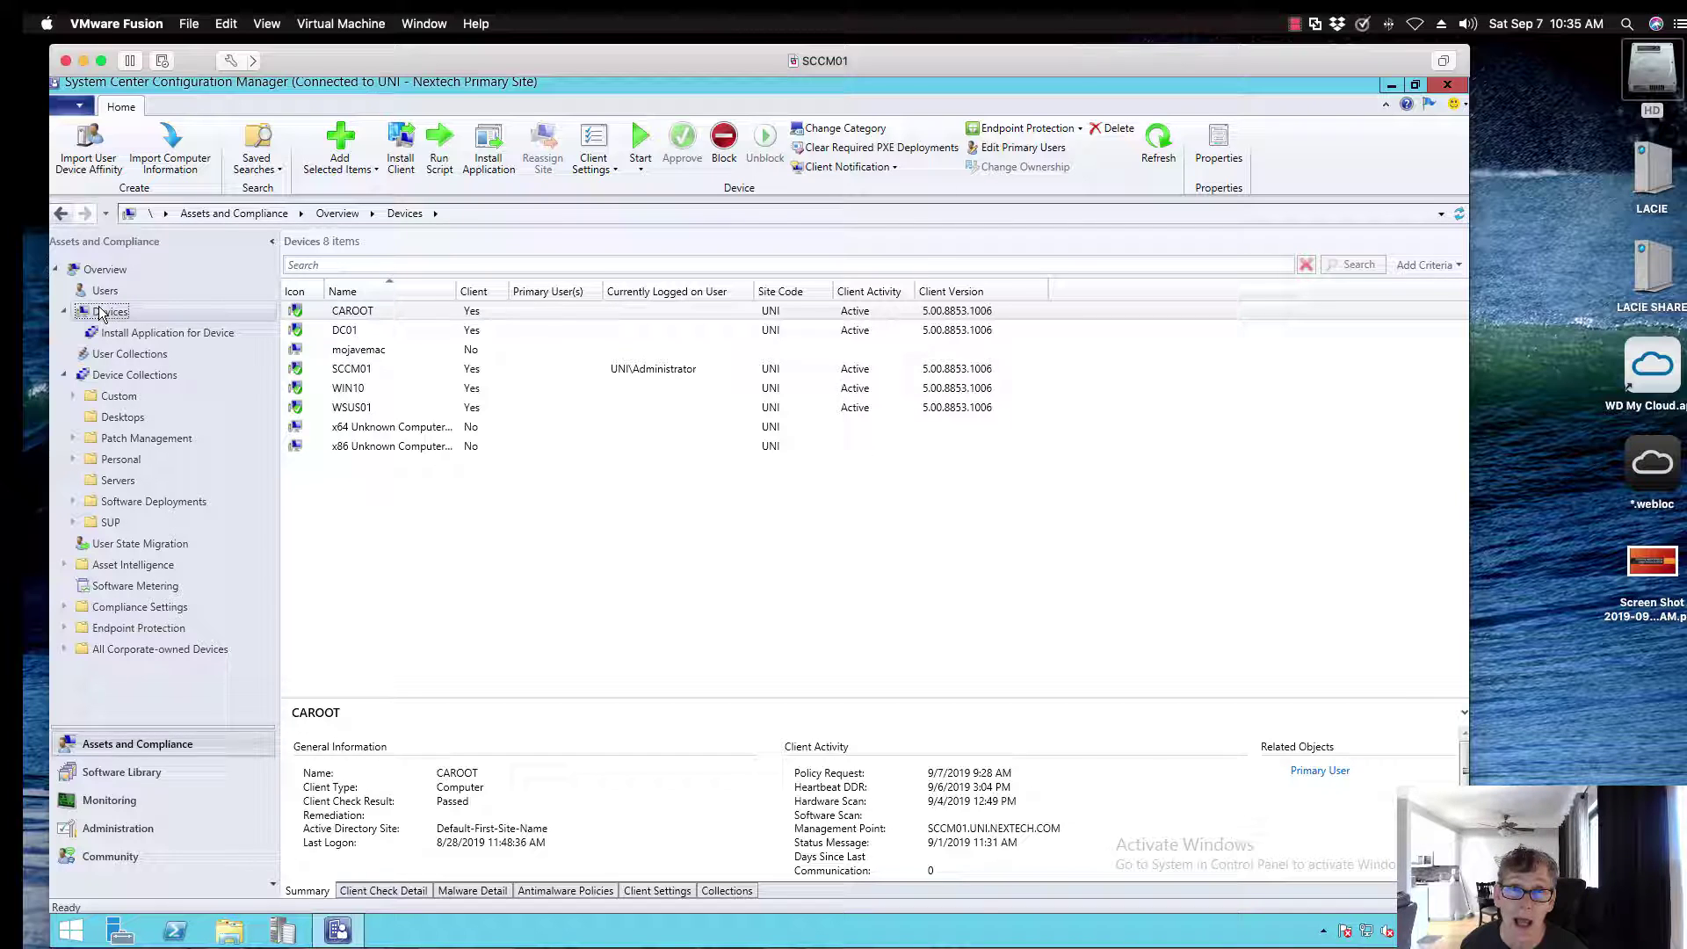
Select WIN10 in the Devices list and bring up its actions.
left_click(355, 391)
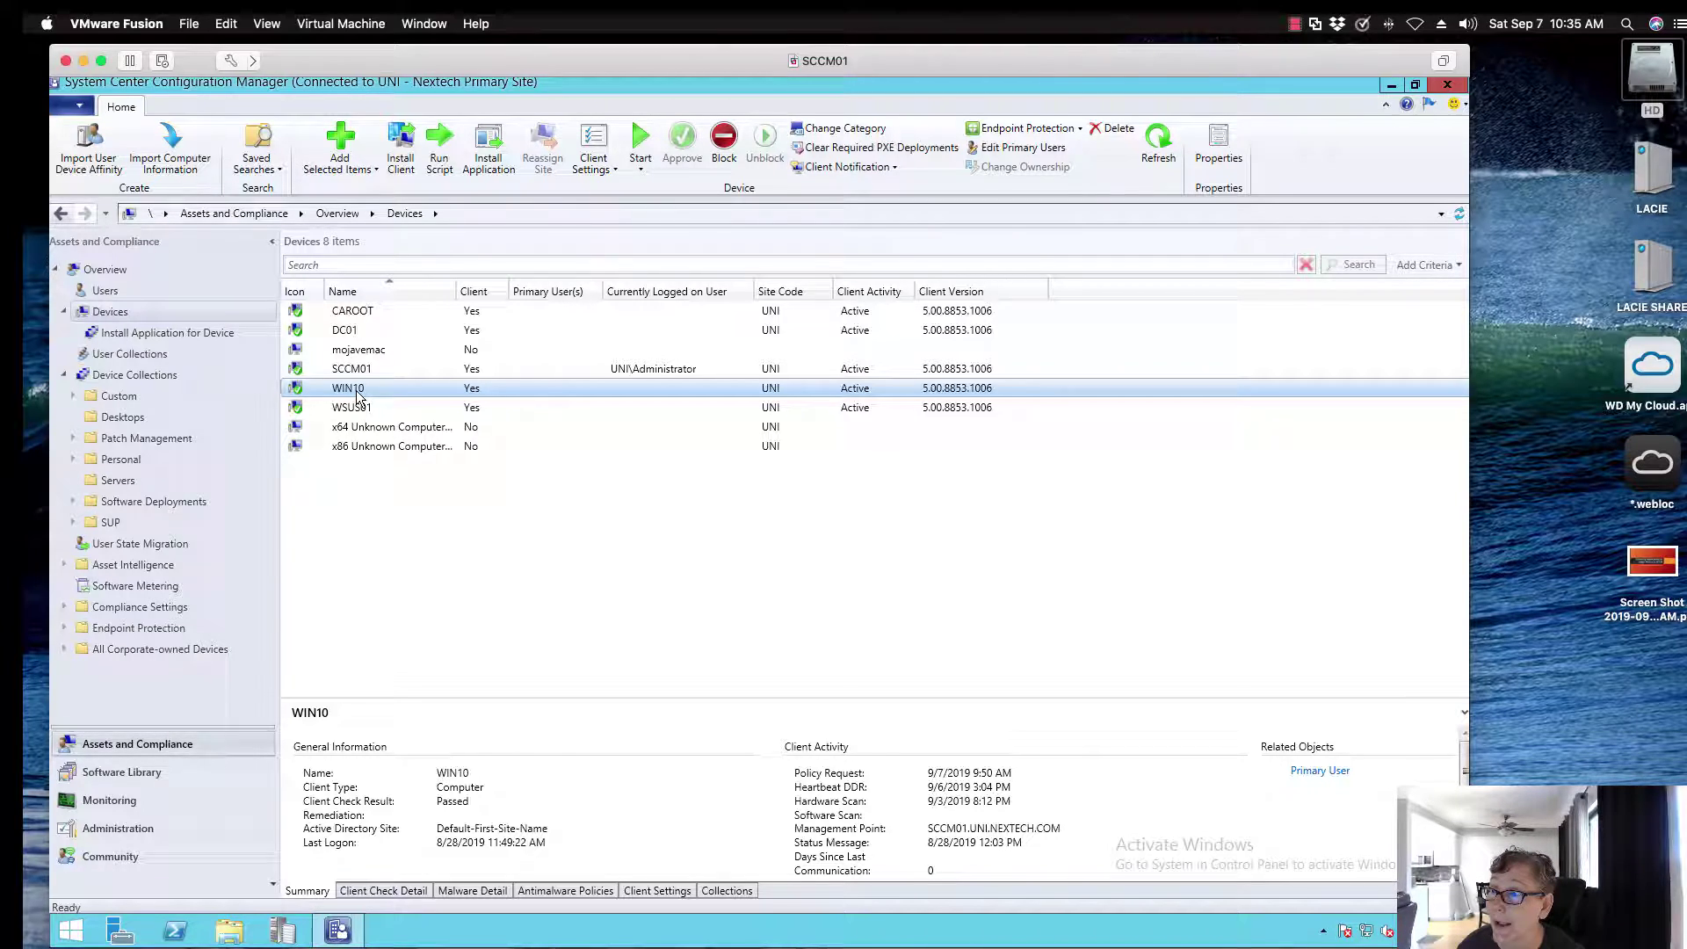
right_click(358, 393)
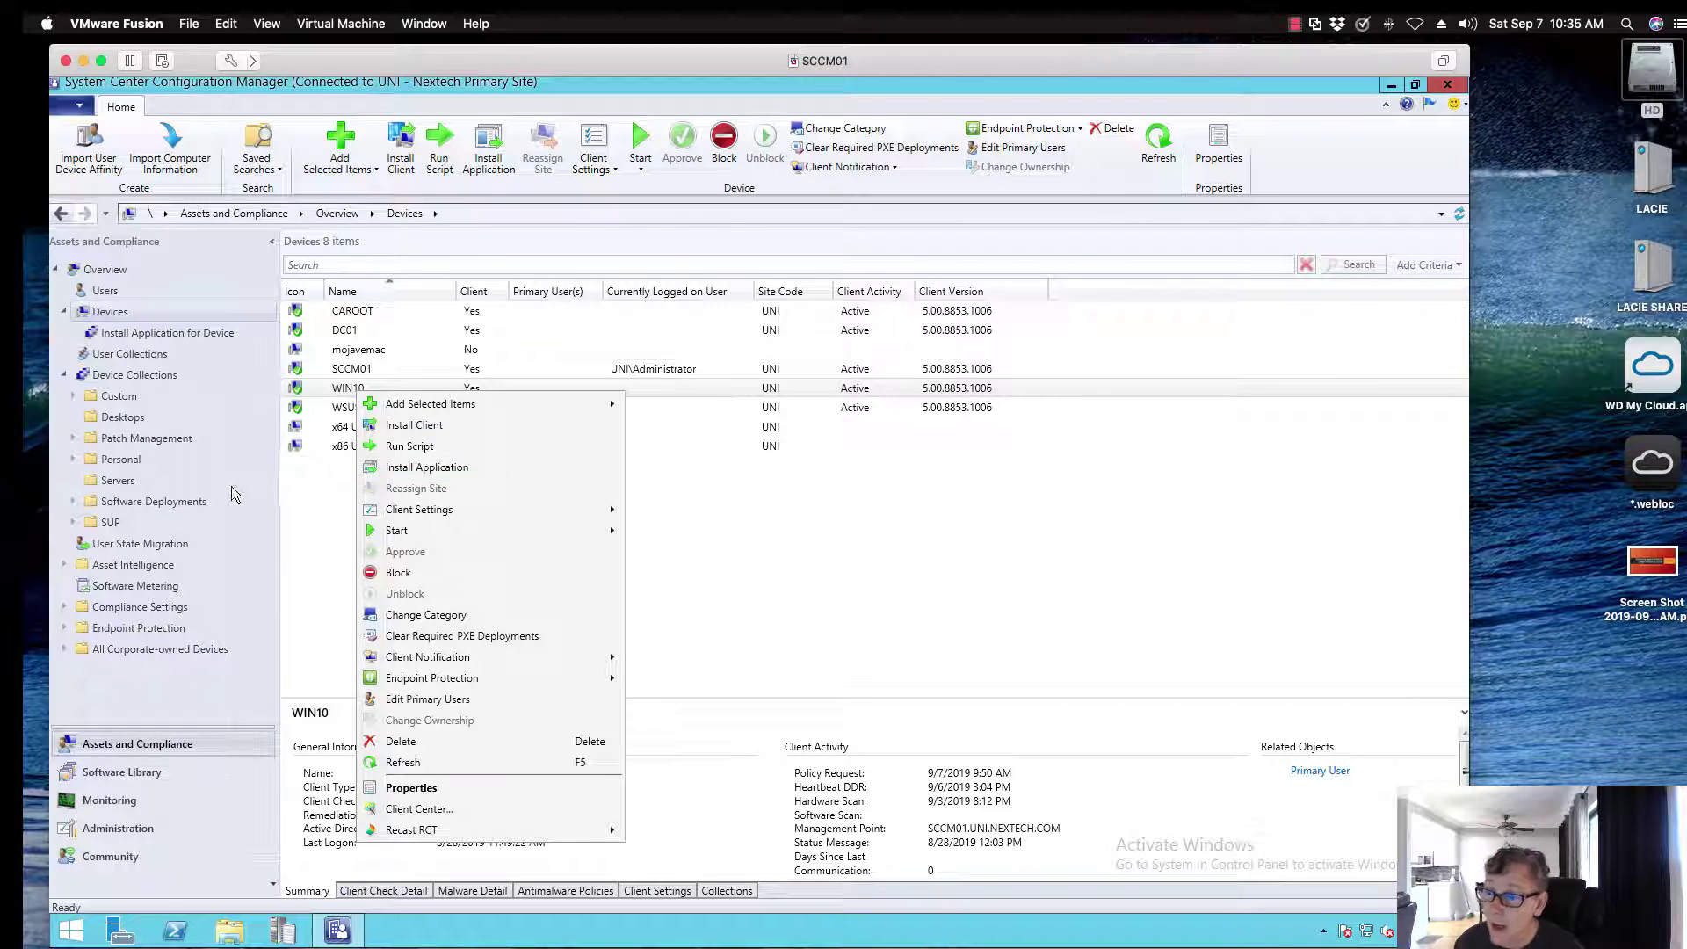
Select 7-Zip Installation under Applications > Desktop, check its Deployments, and start deploying it.
left_click(88, 773)
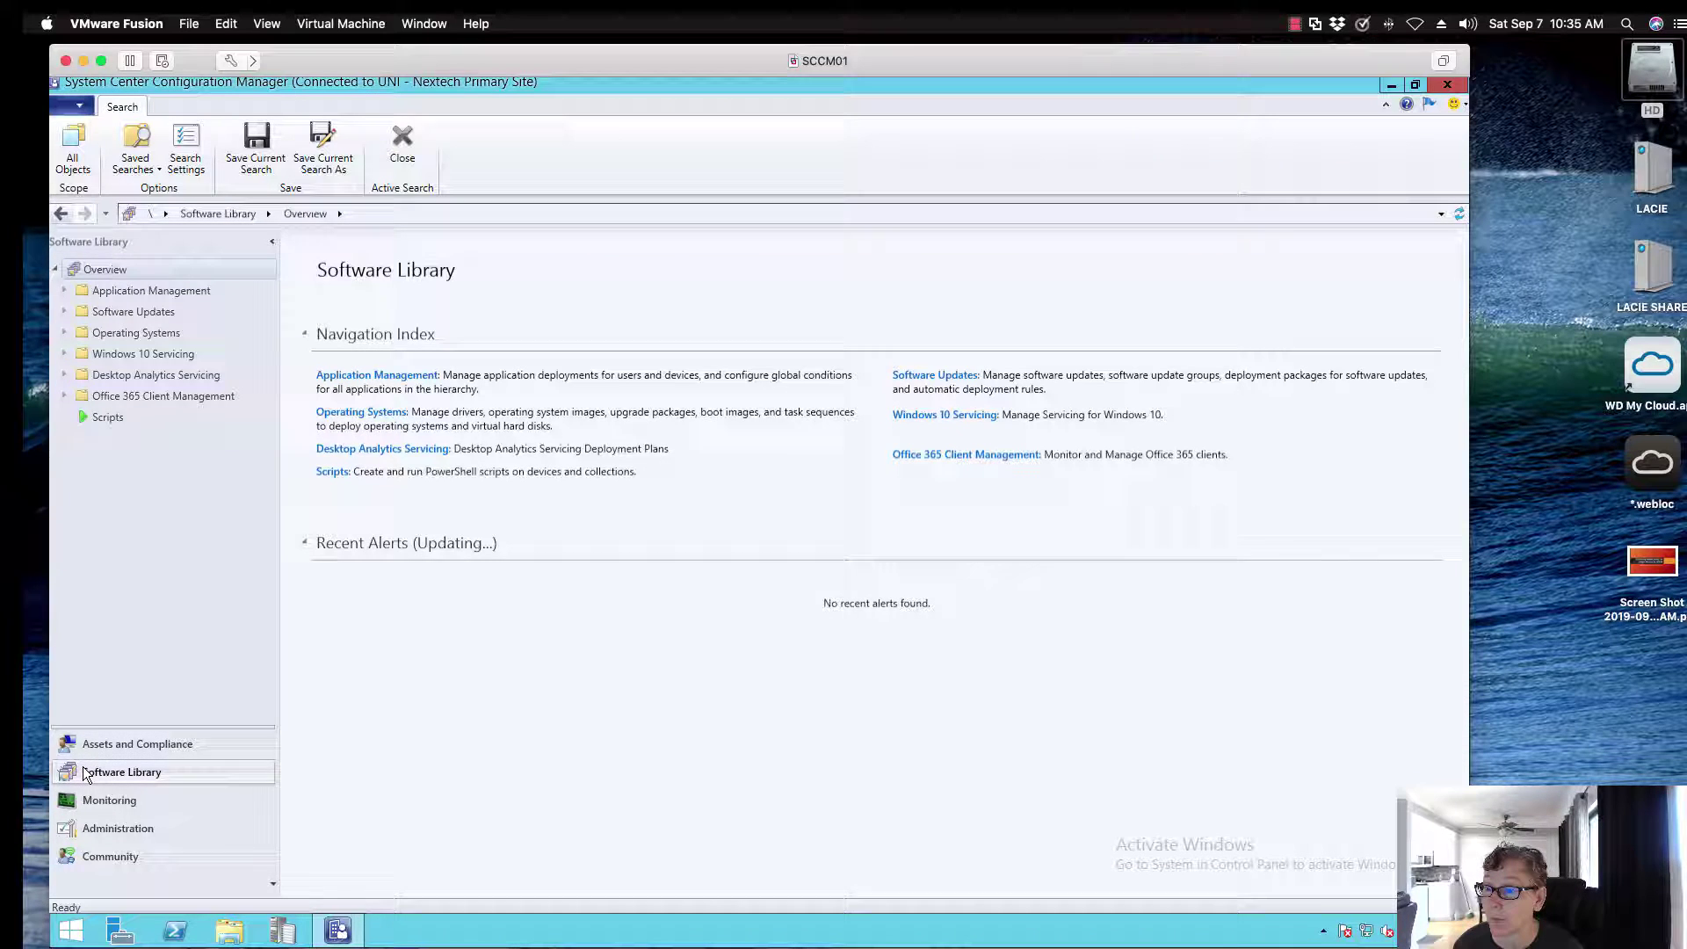
left_click(60, 290)
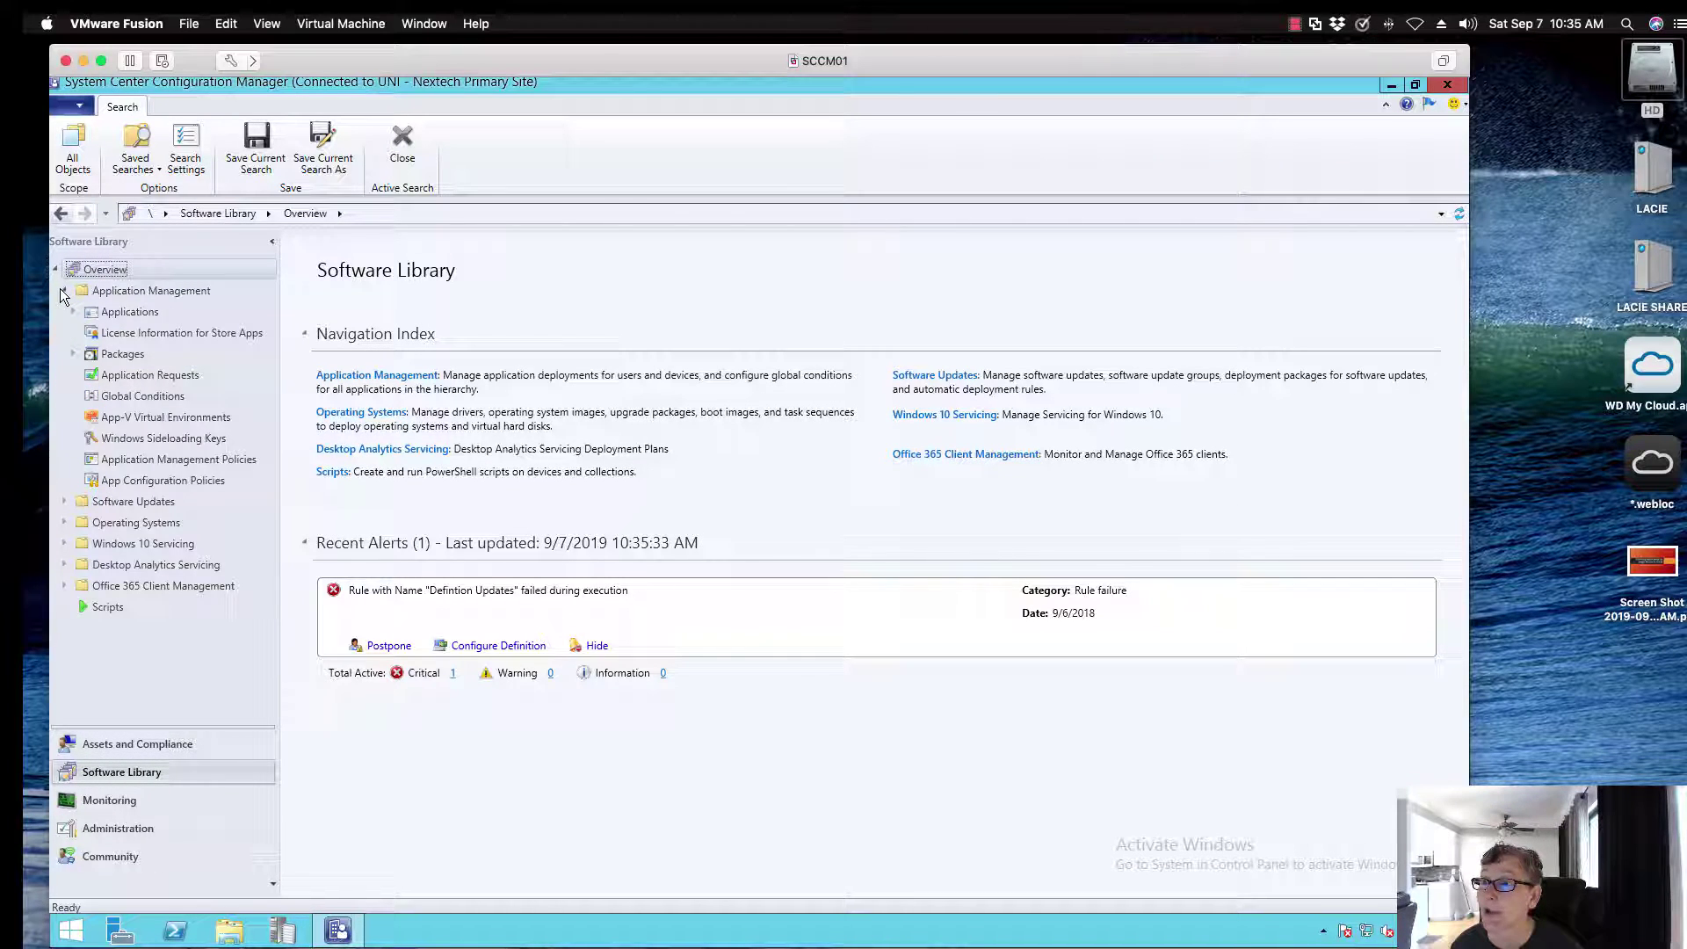
left_click(73, 311)
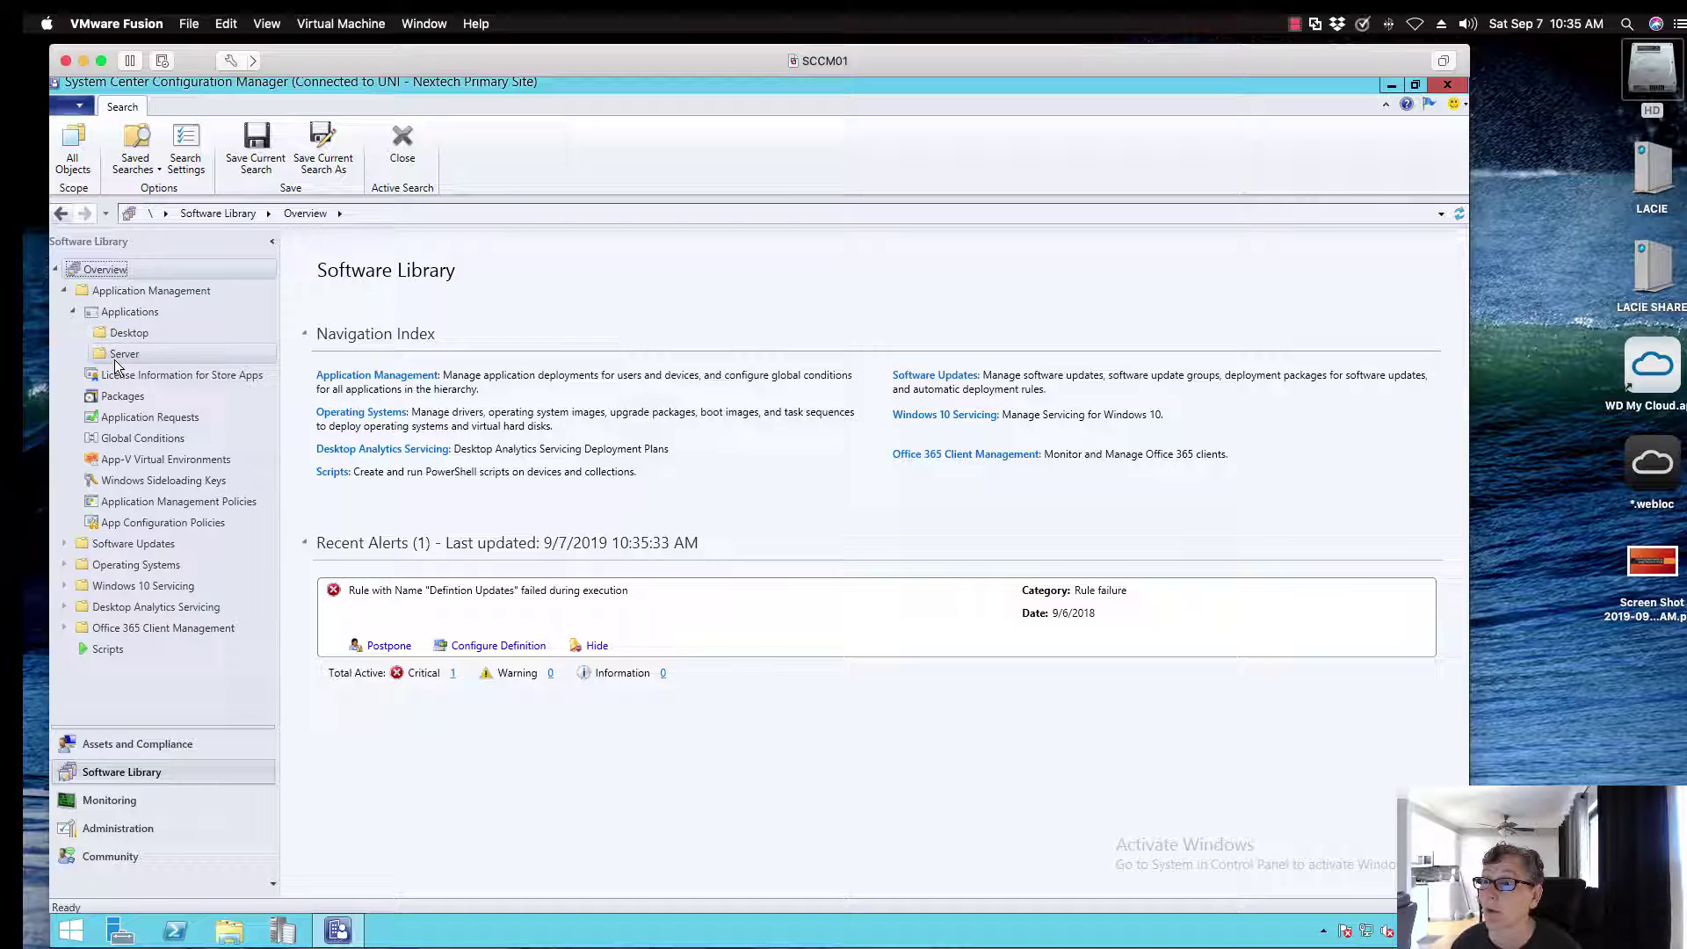
left_click(122, 333)
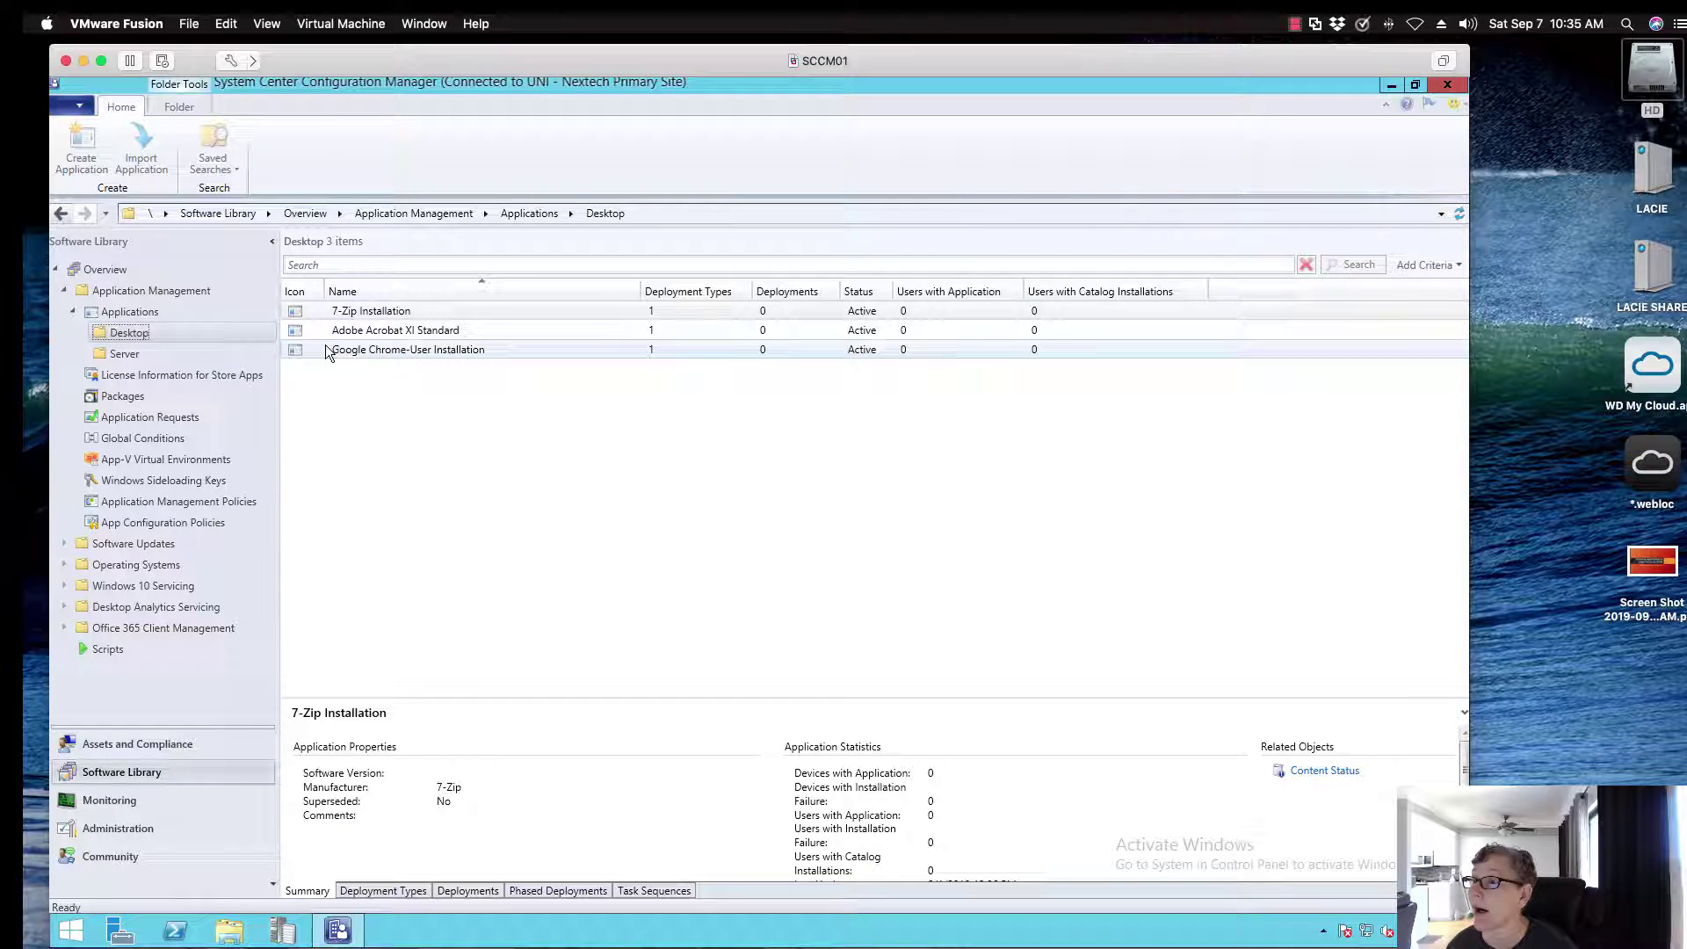
left_click(352, 313)
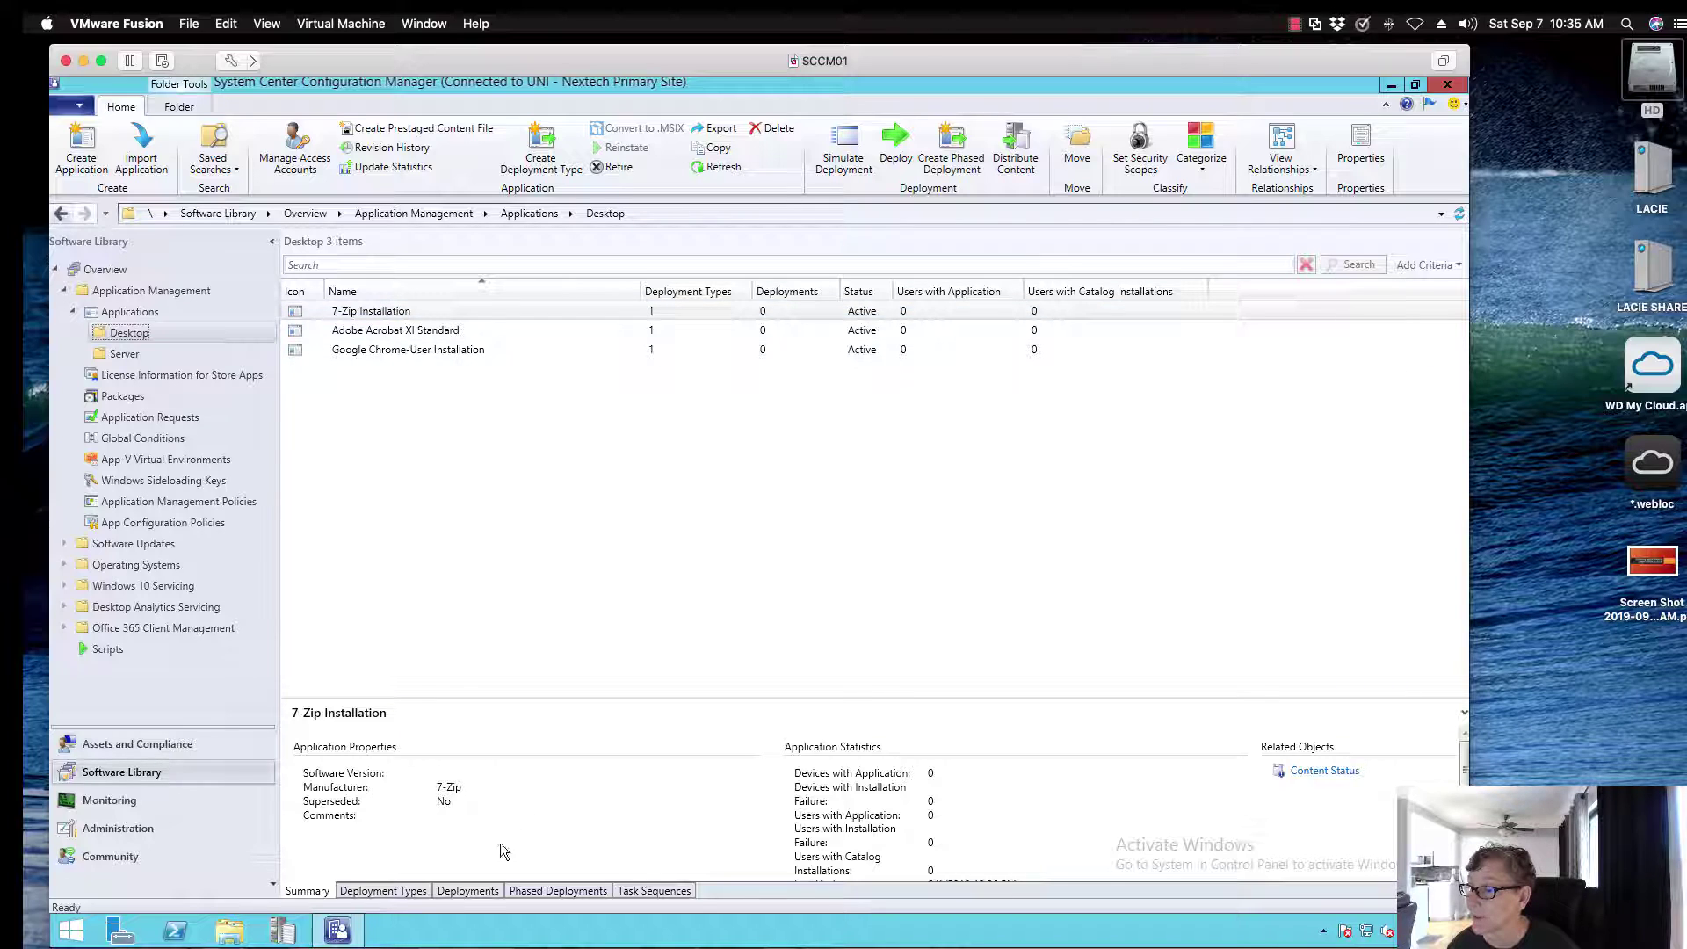
left_click(455, 892)
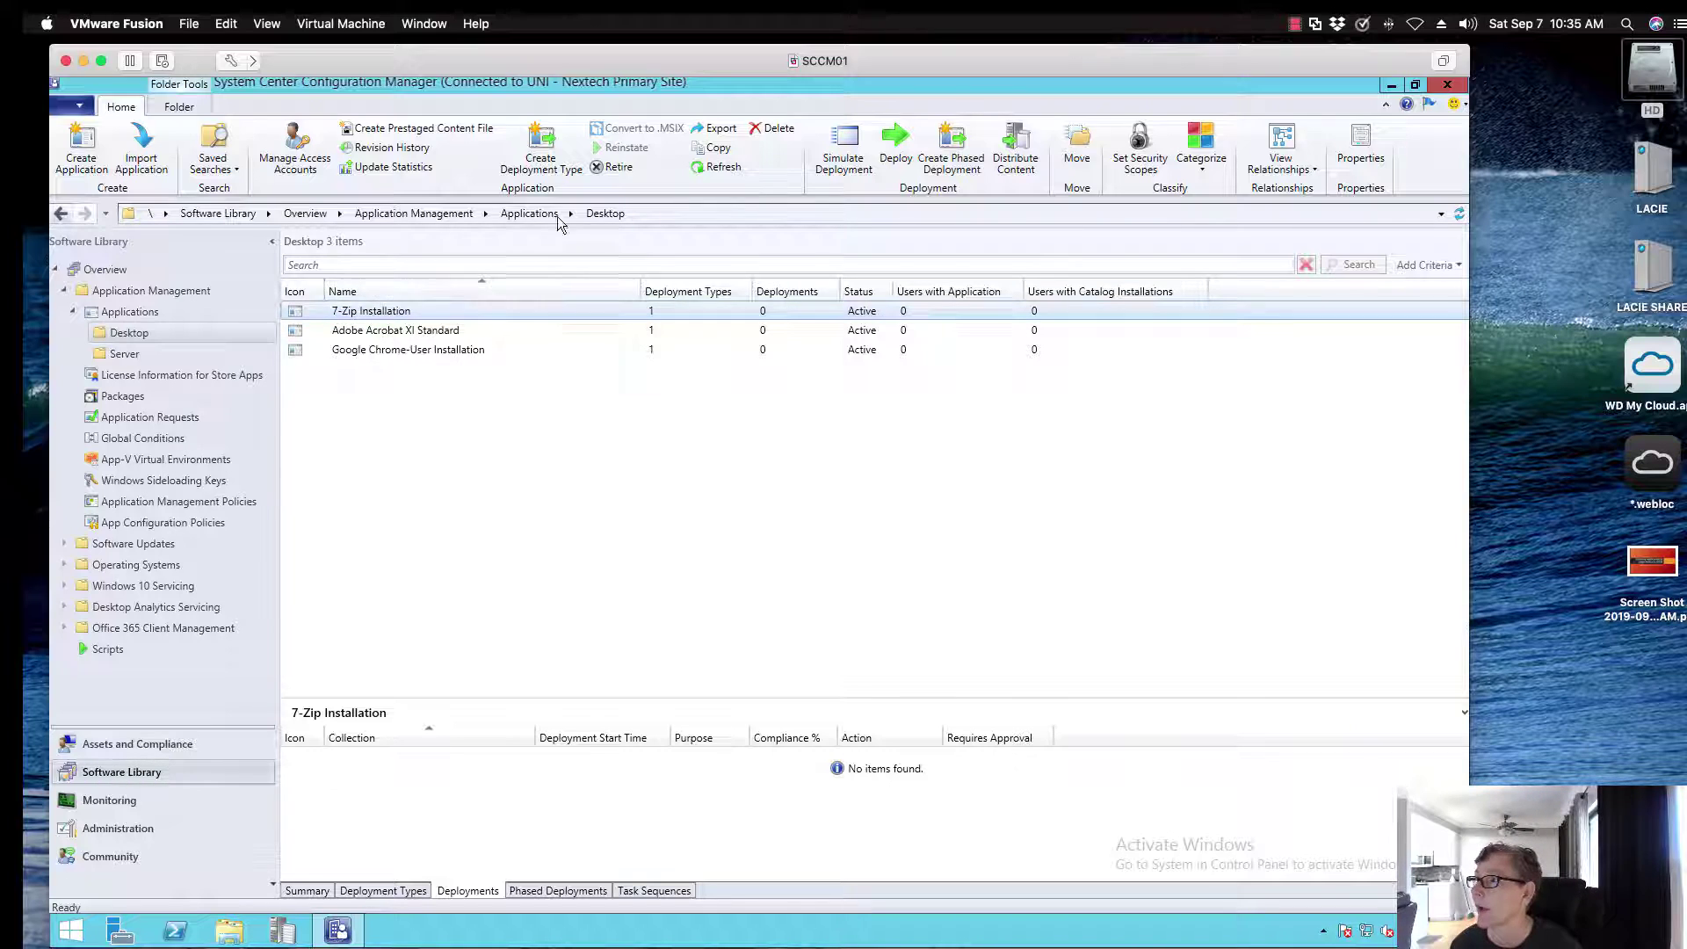
left_click(894, 145)
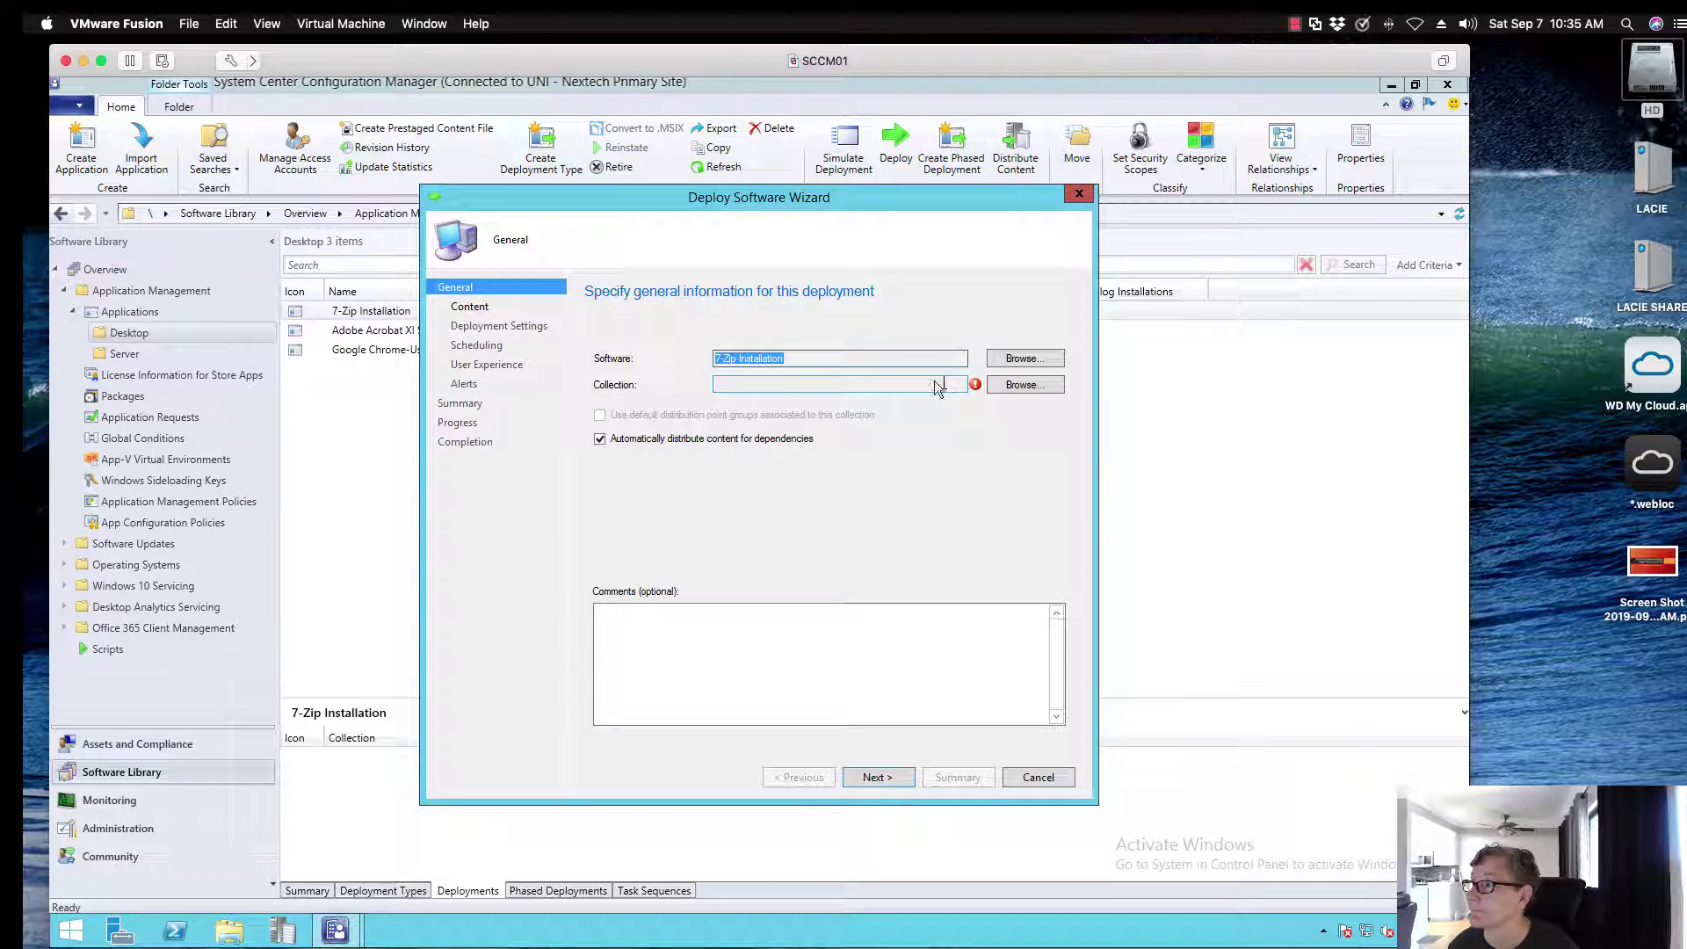
Target the Install Application for Device device collection and advance past content to deployment settings.
left_click(1024, 384)
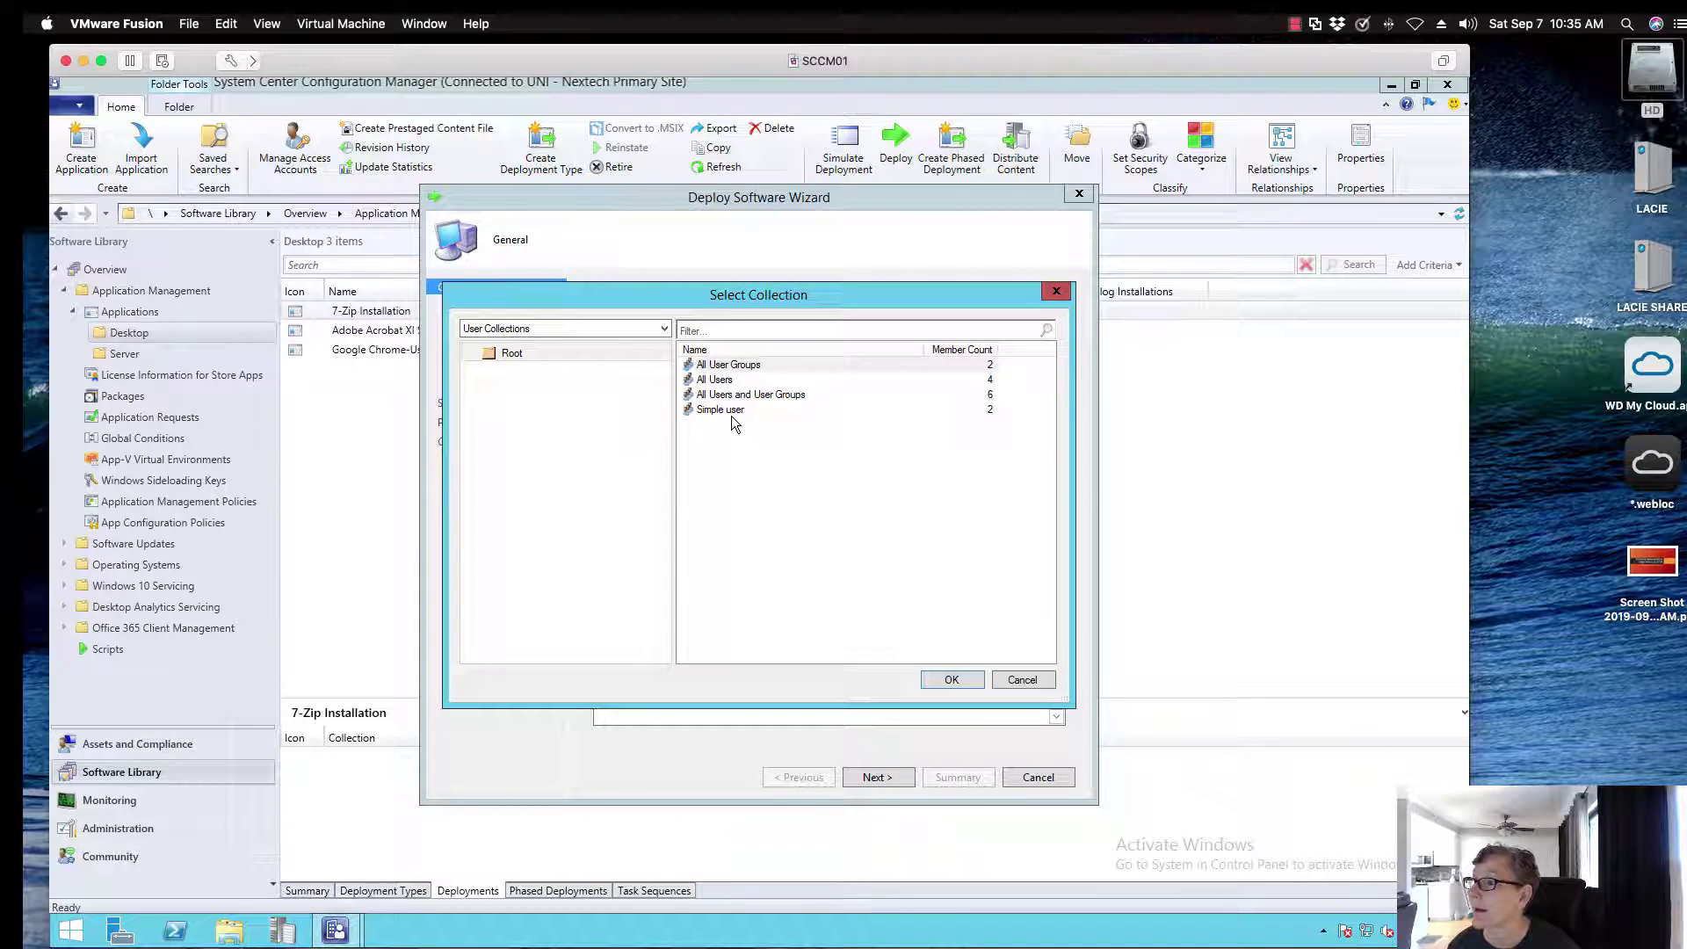
left_click(619, 328)
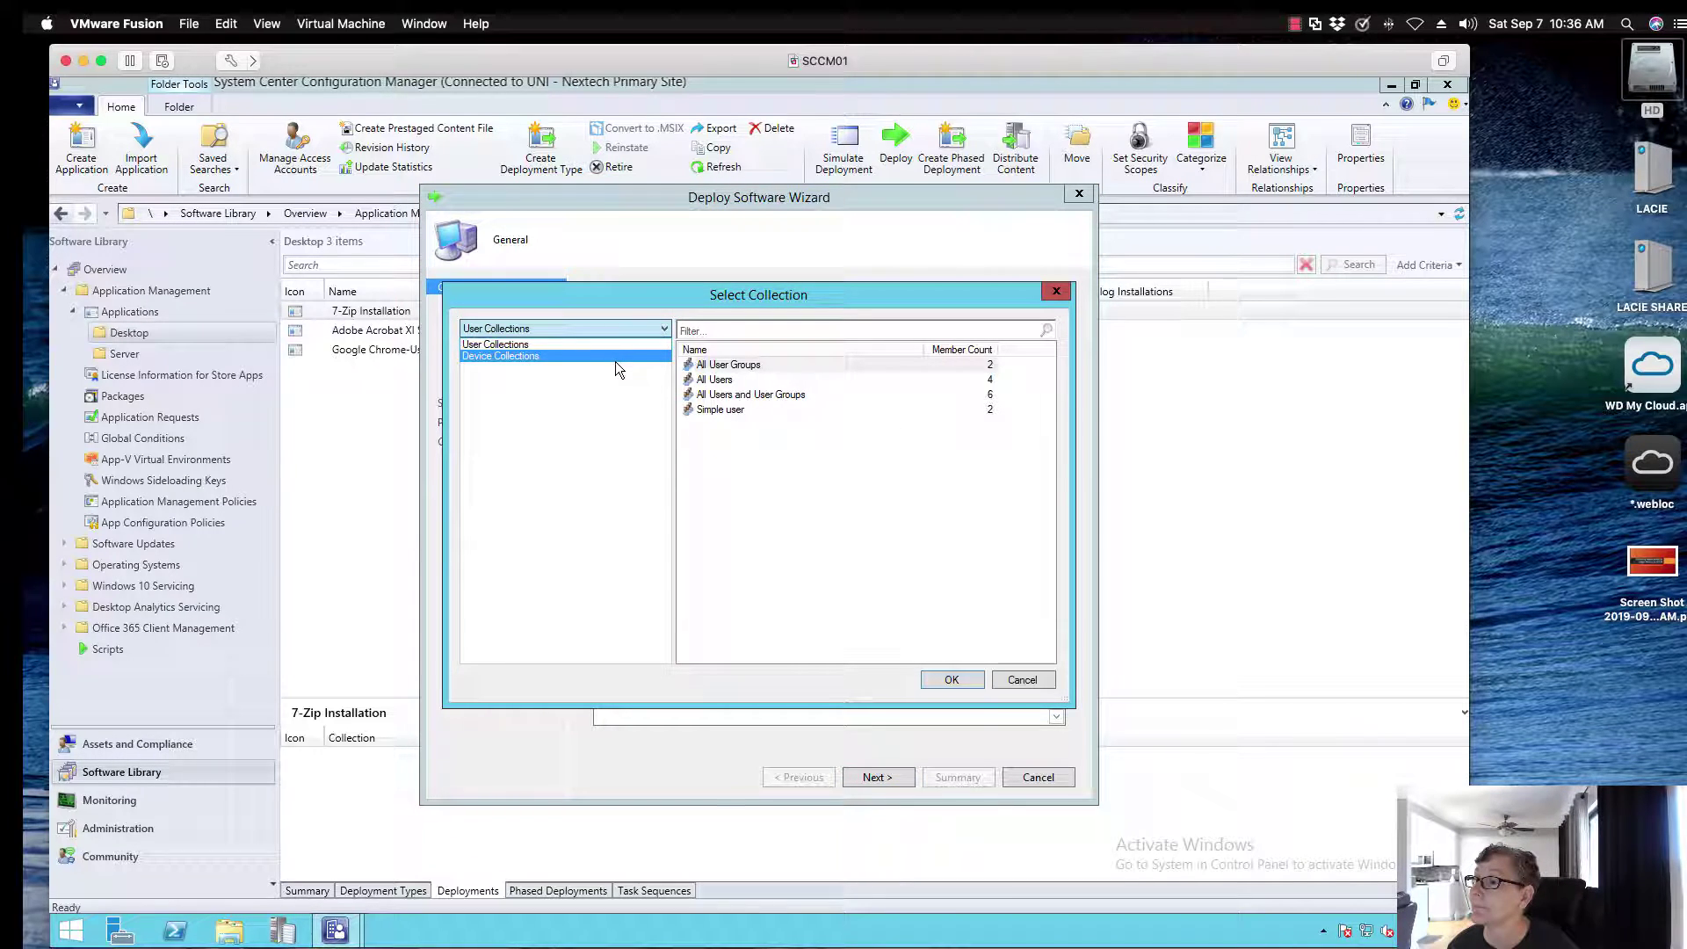
left_click(615, 361)
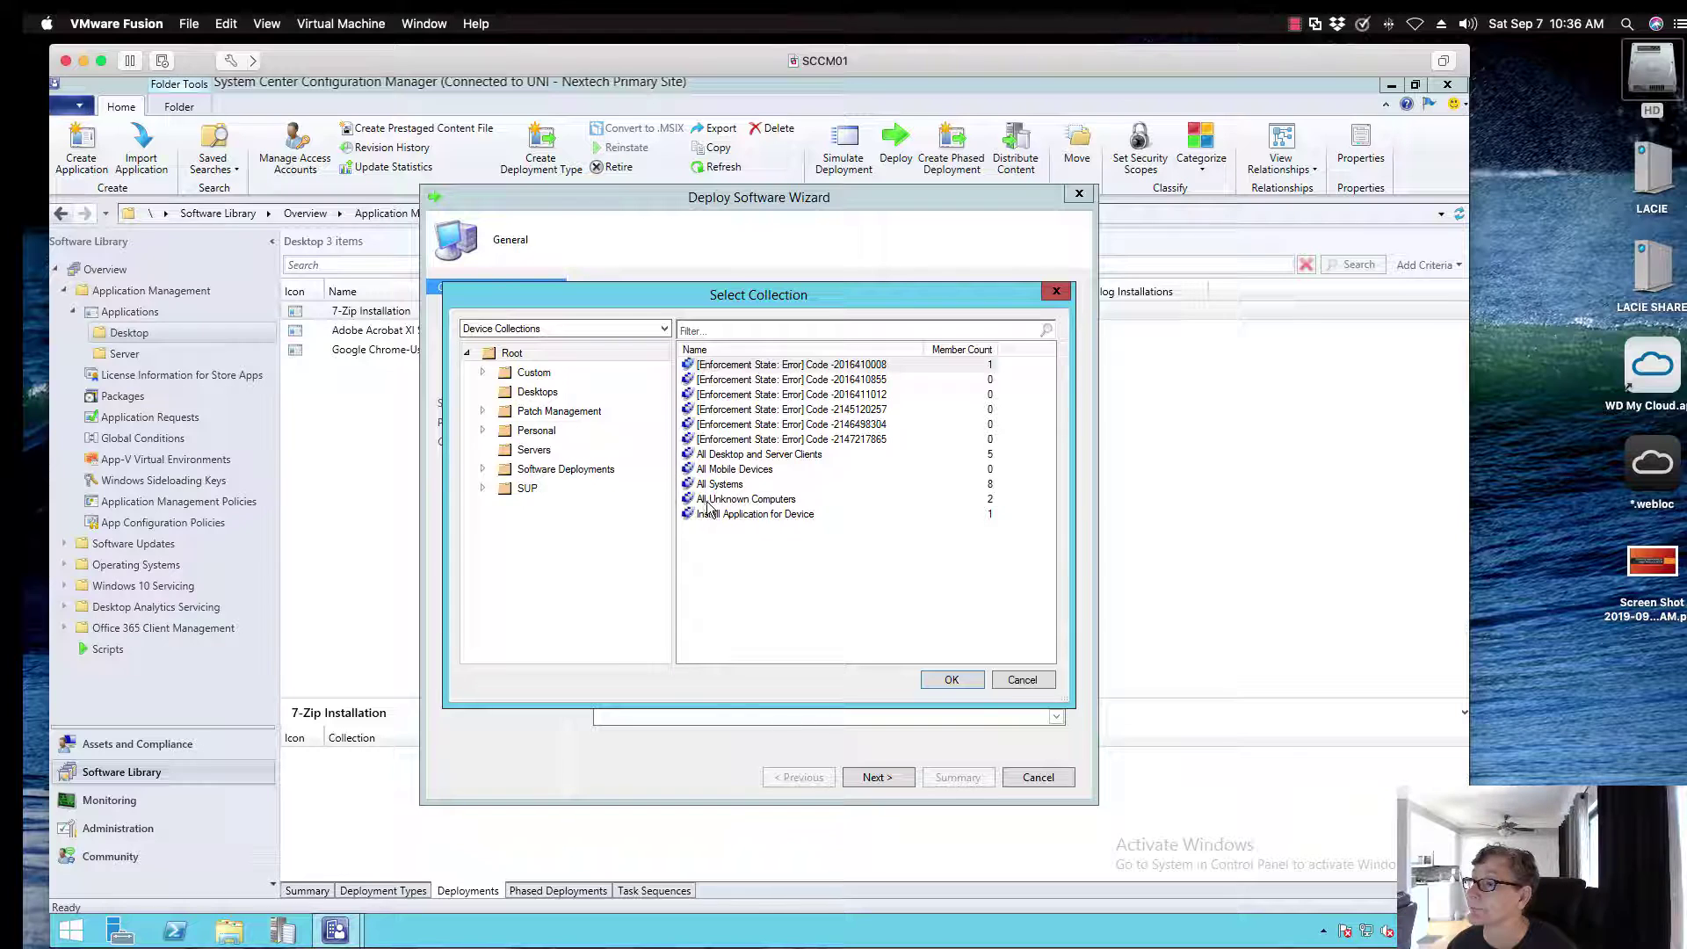
left_click(718, 515)
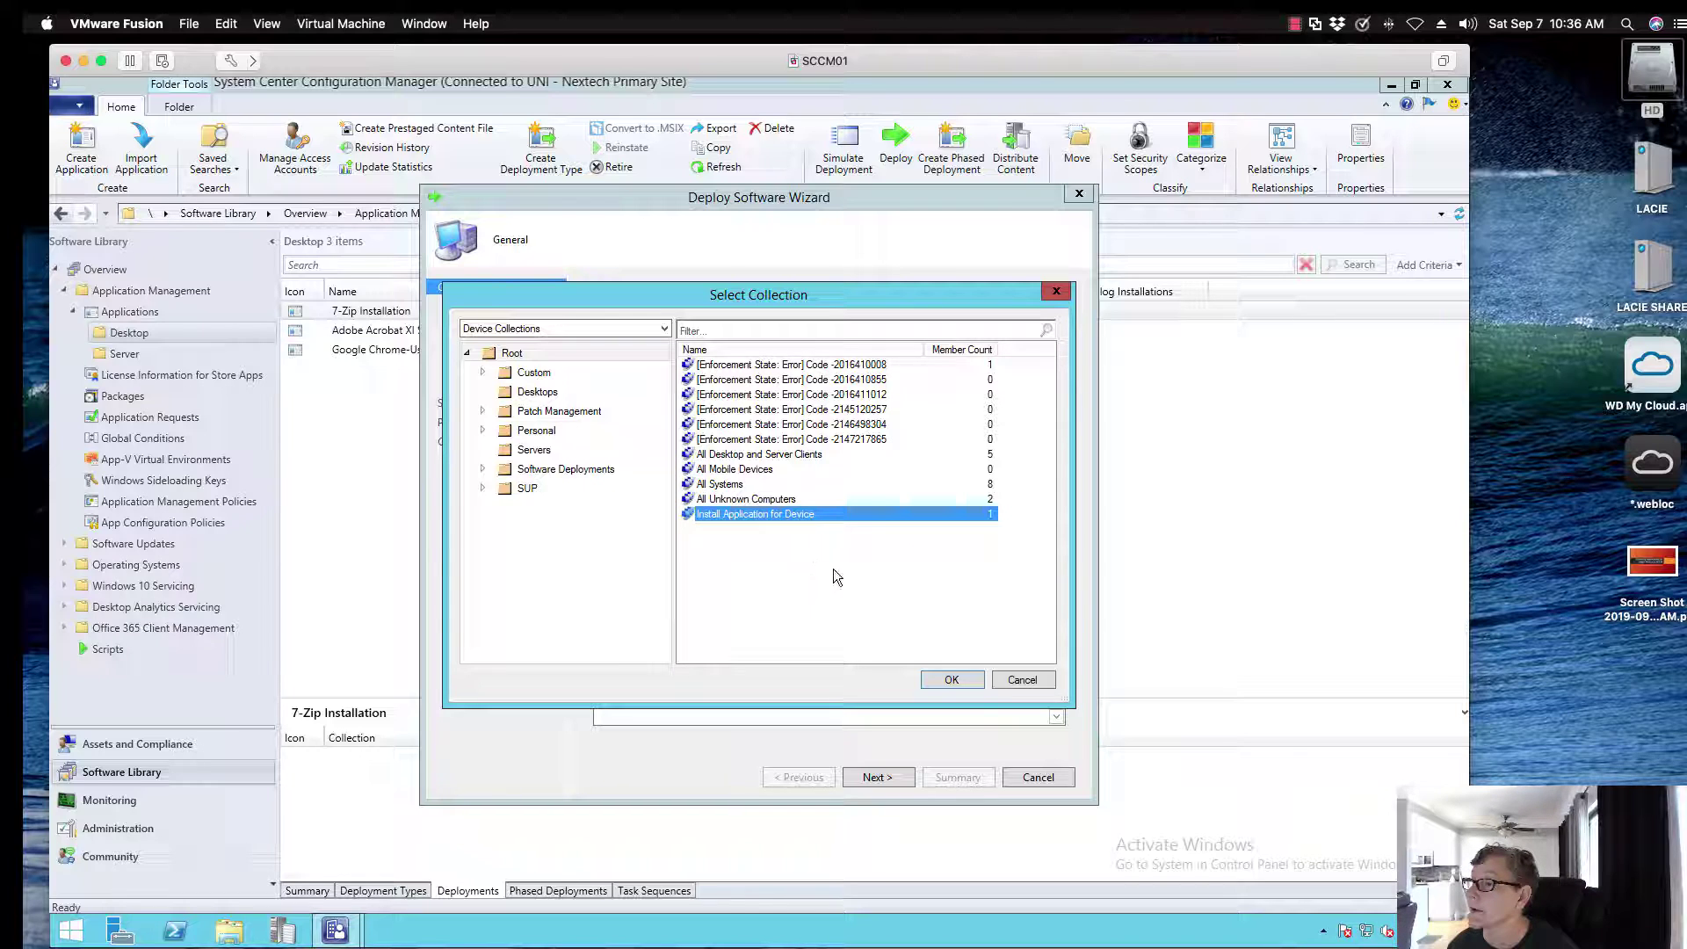
left_click(949, 675)
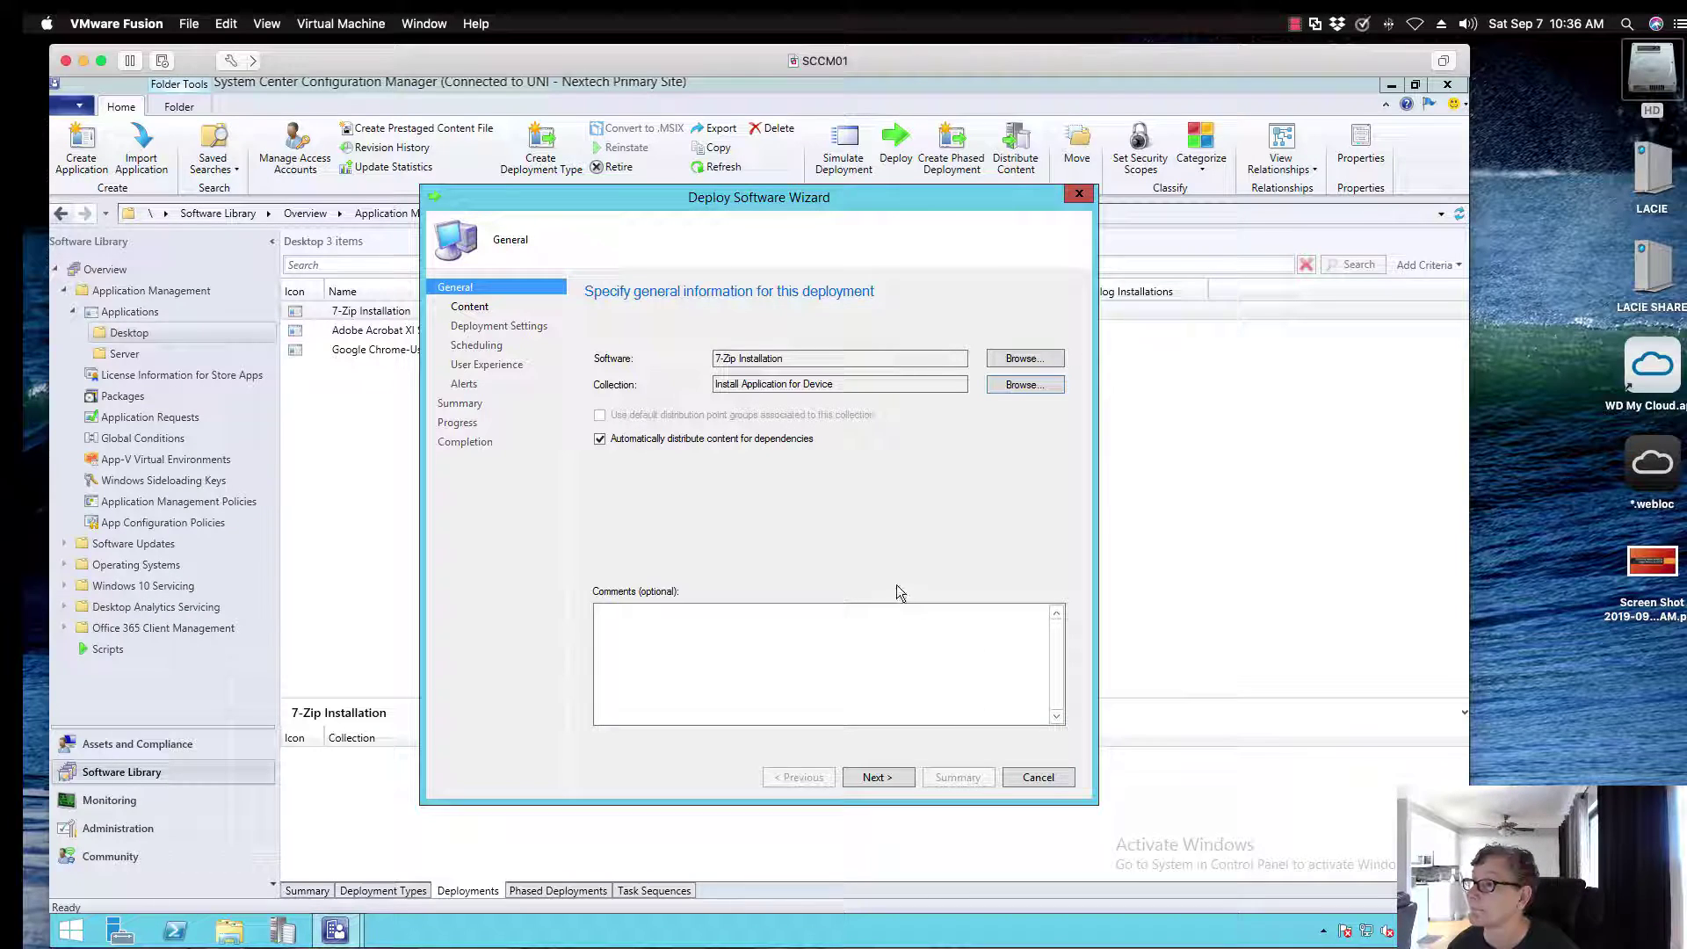
left_click(878, 776)
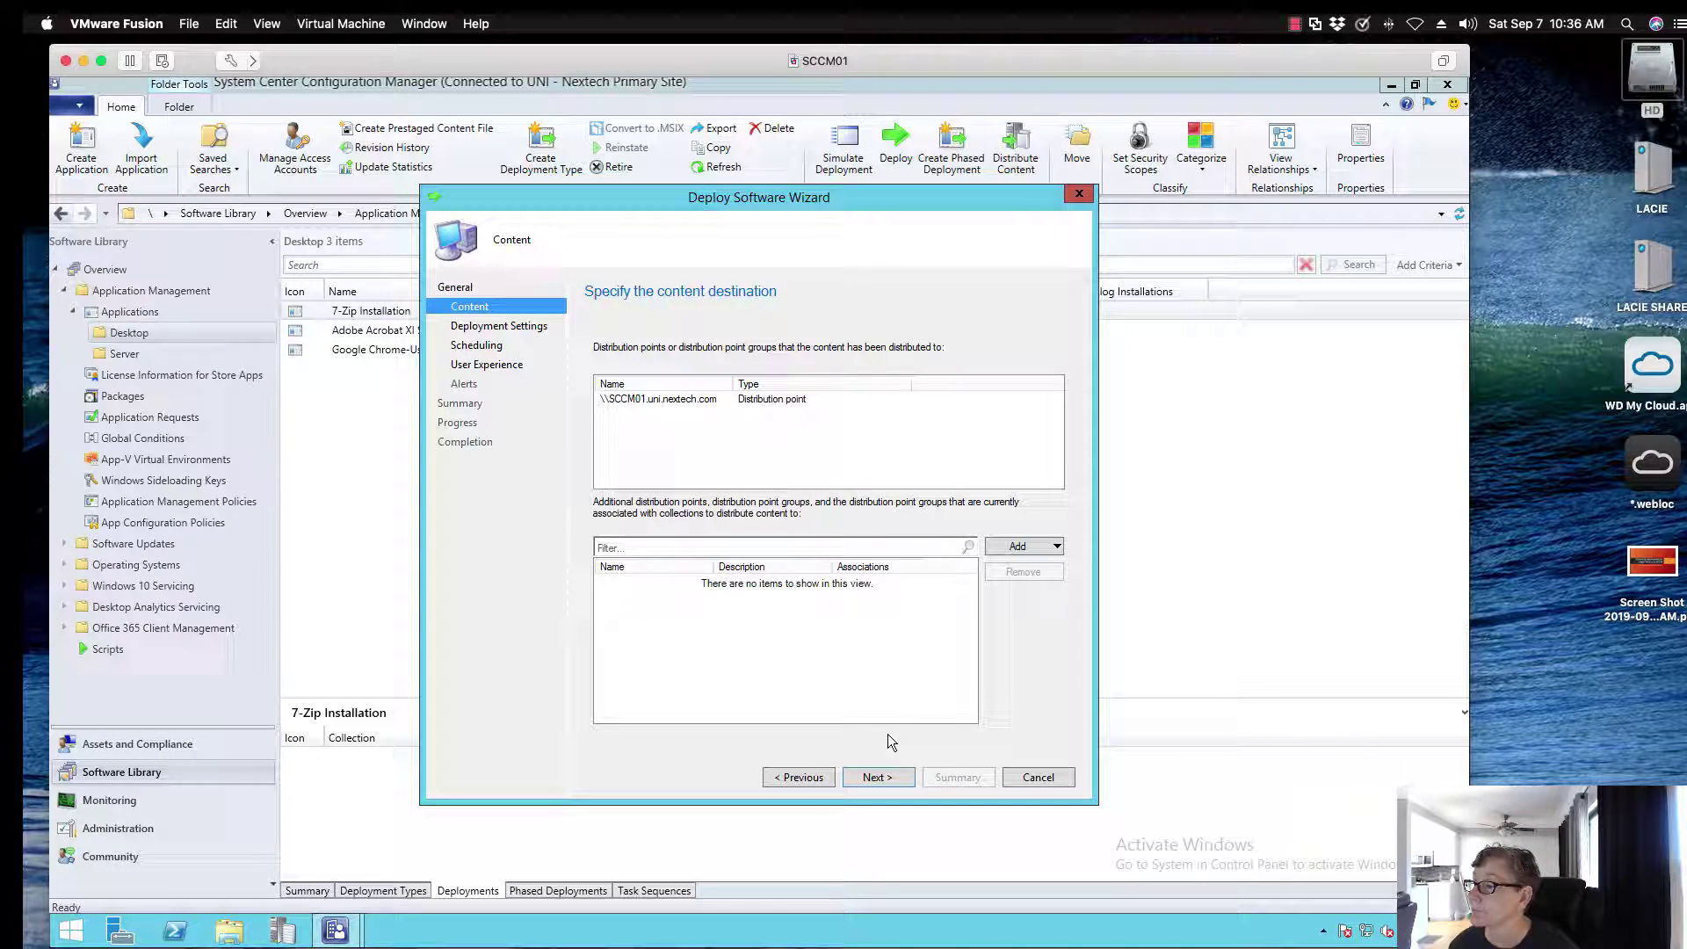
left_click(878, 777)
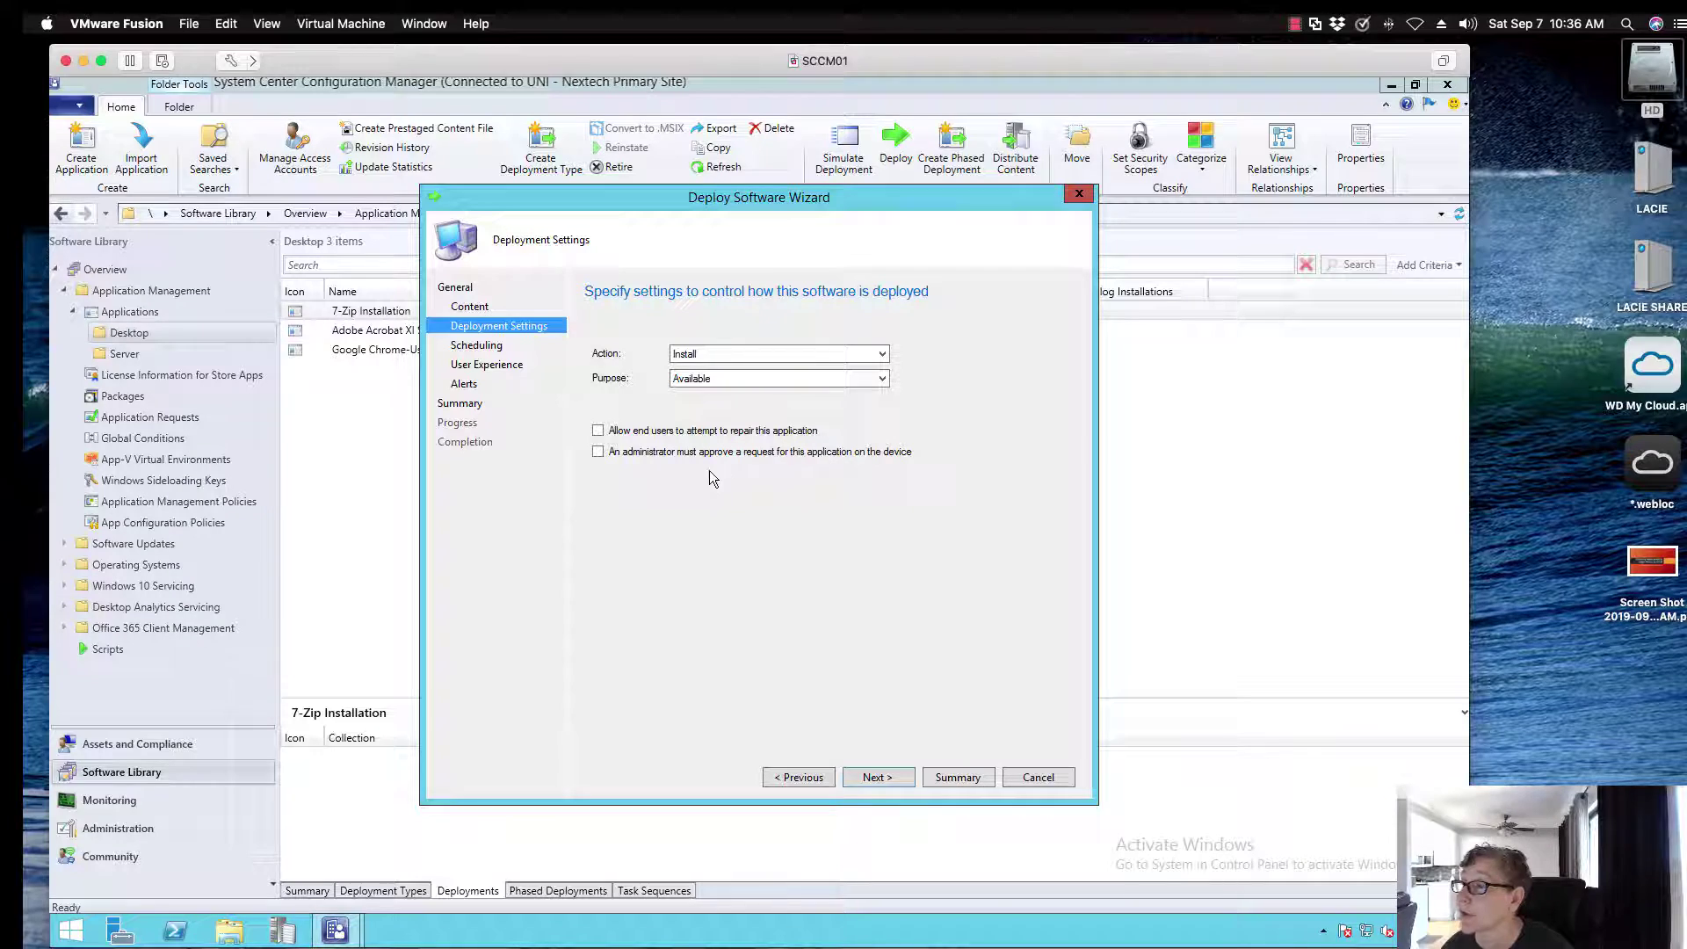
Require administrator approval for requests and finish with default scheduling, user experience and alerts.
left_click(599, 451)
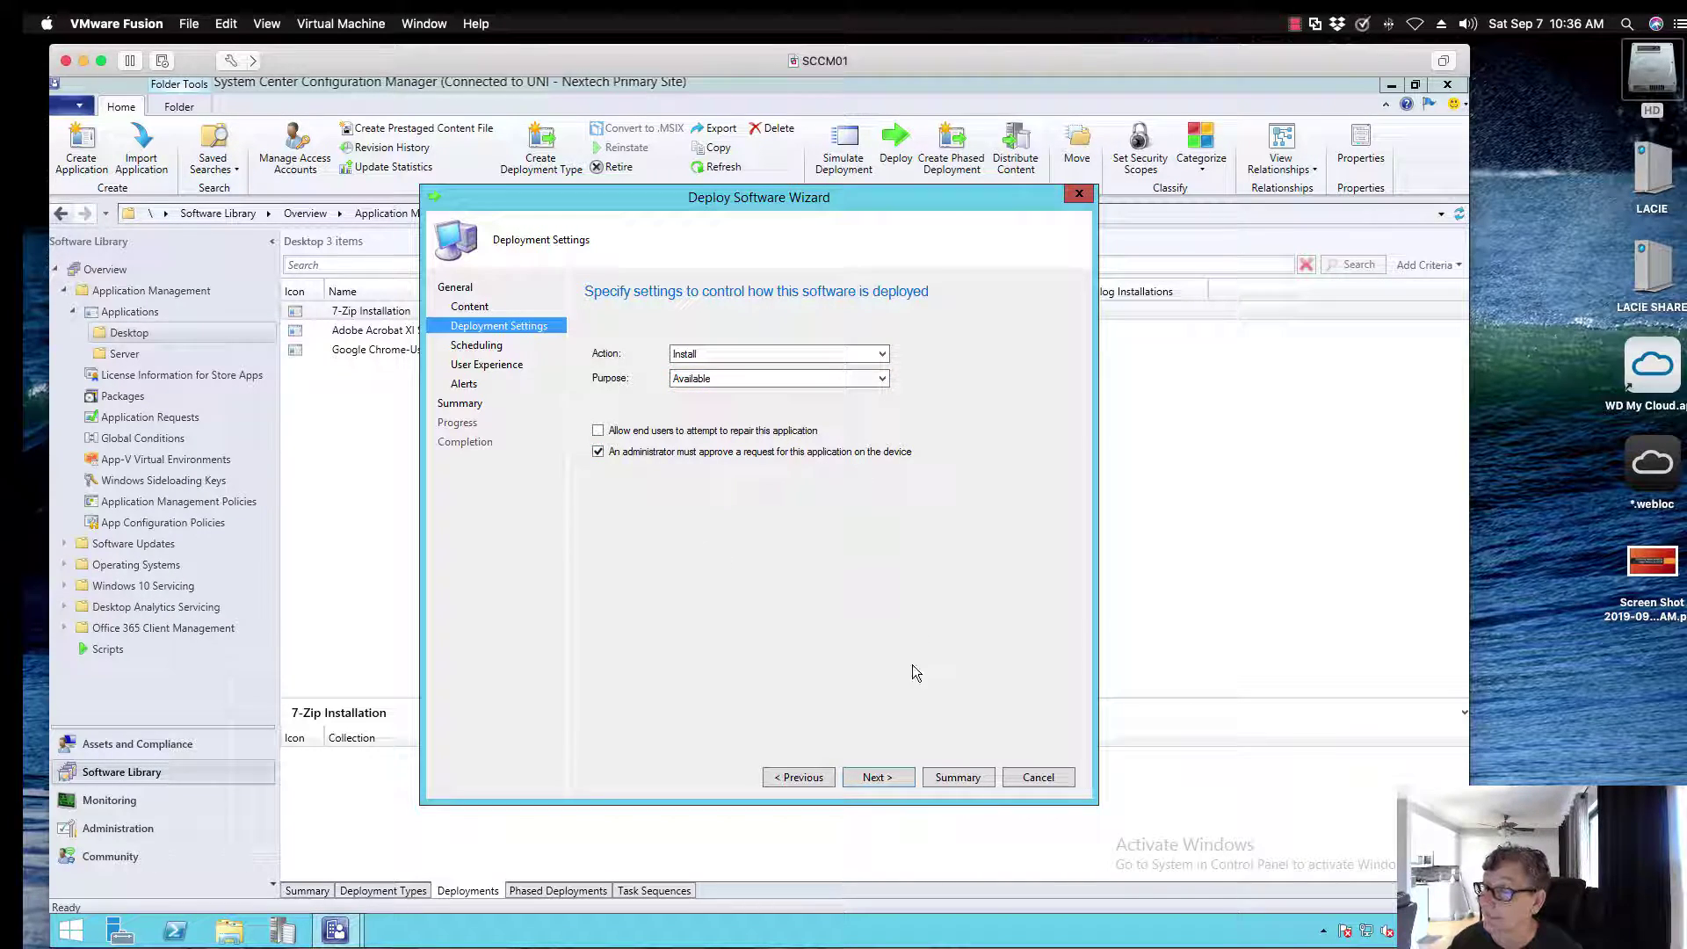
left_click(883, 779)
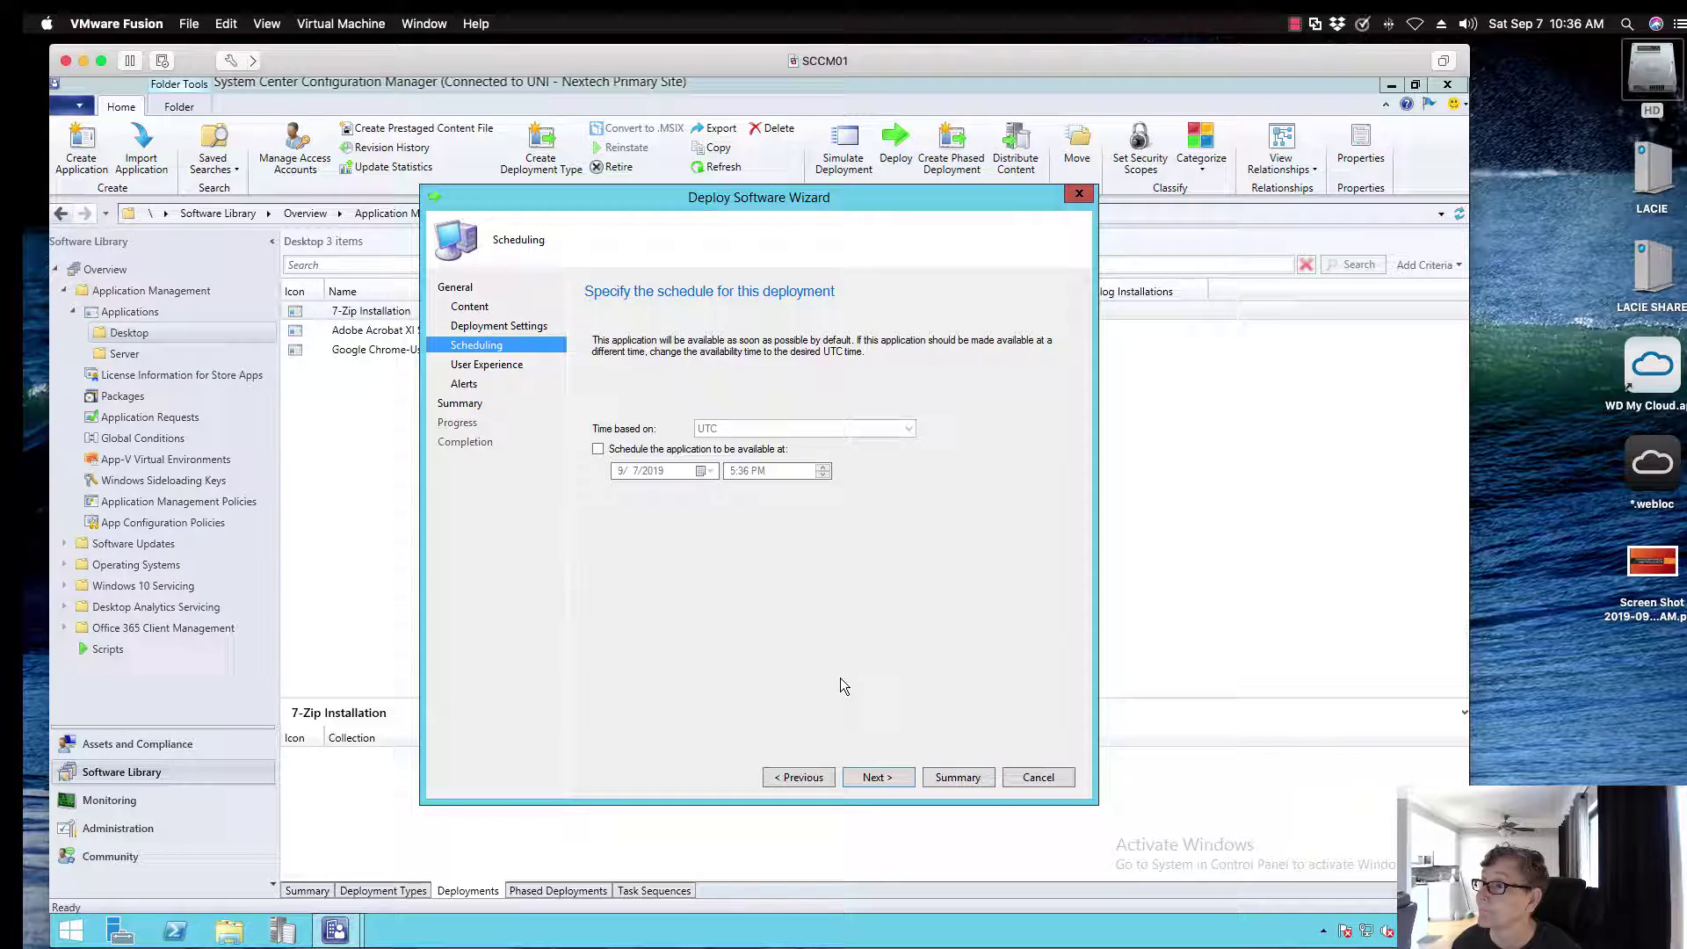
left_click(878, 777)
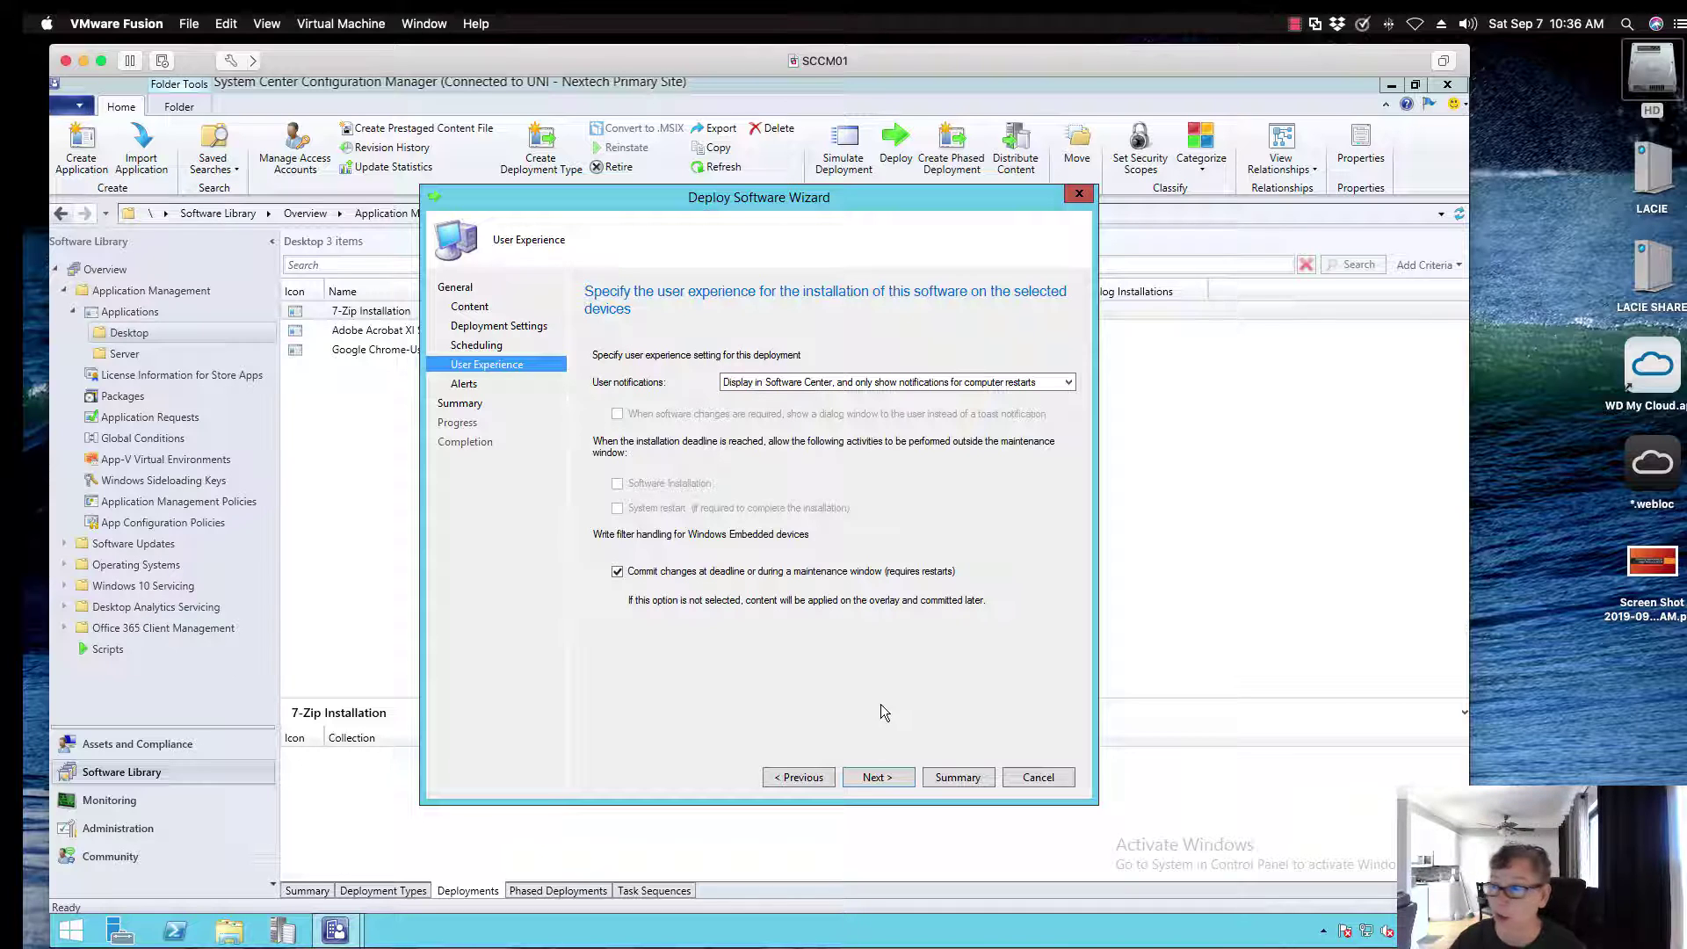
left_click(880, 779)
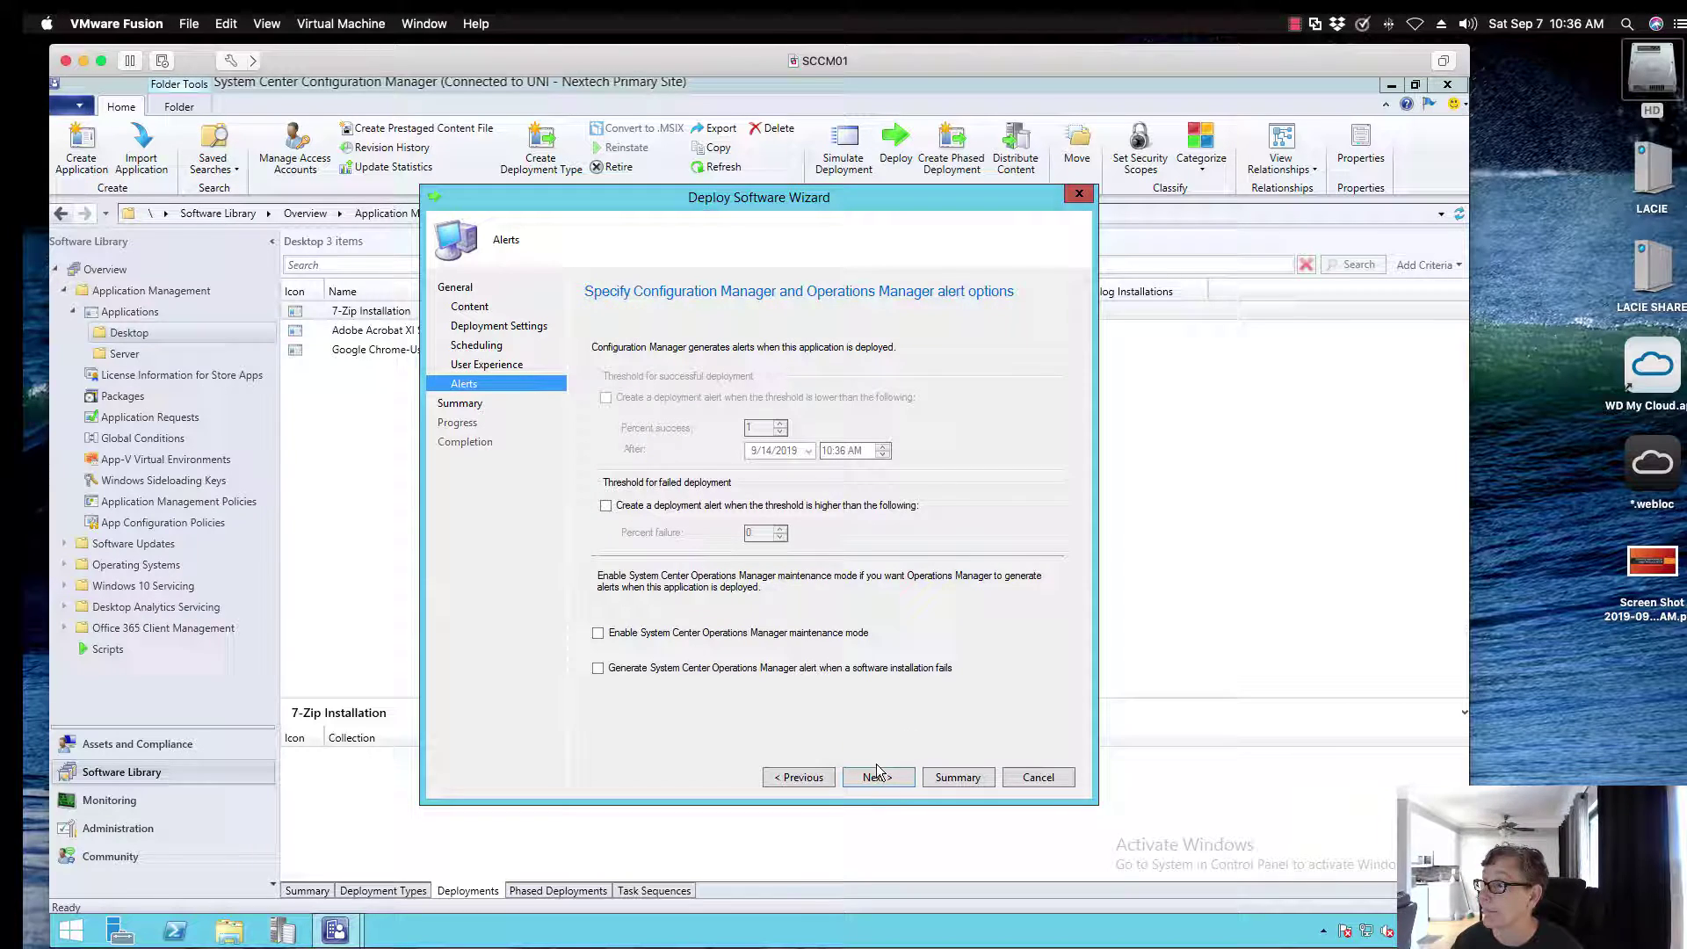
left_click(877, 776)
left_click(879, 775)
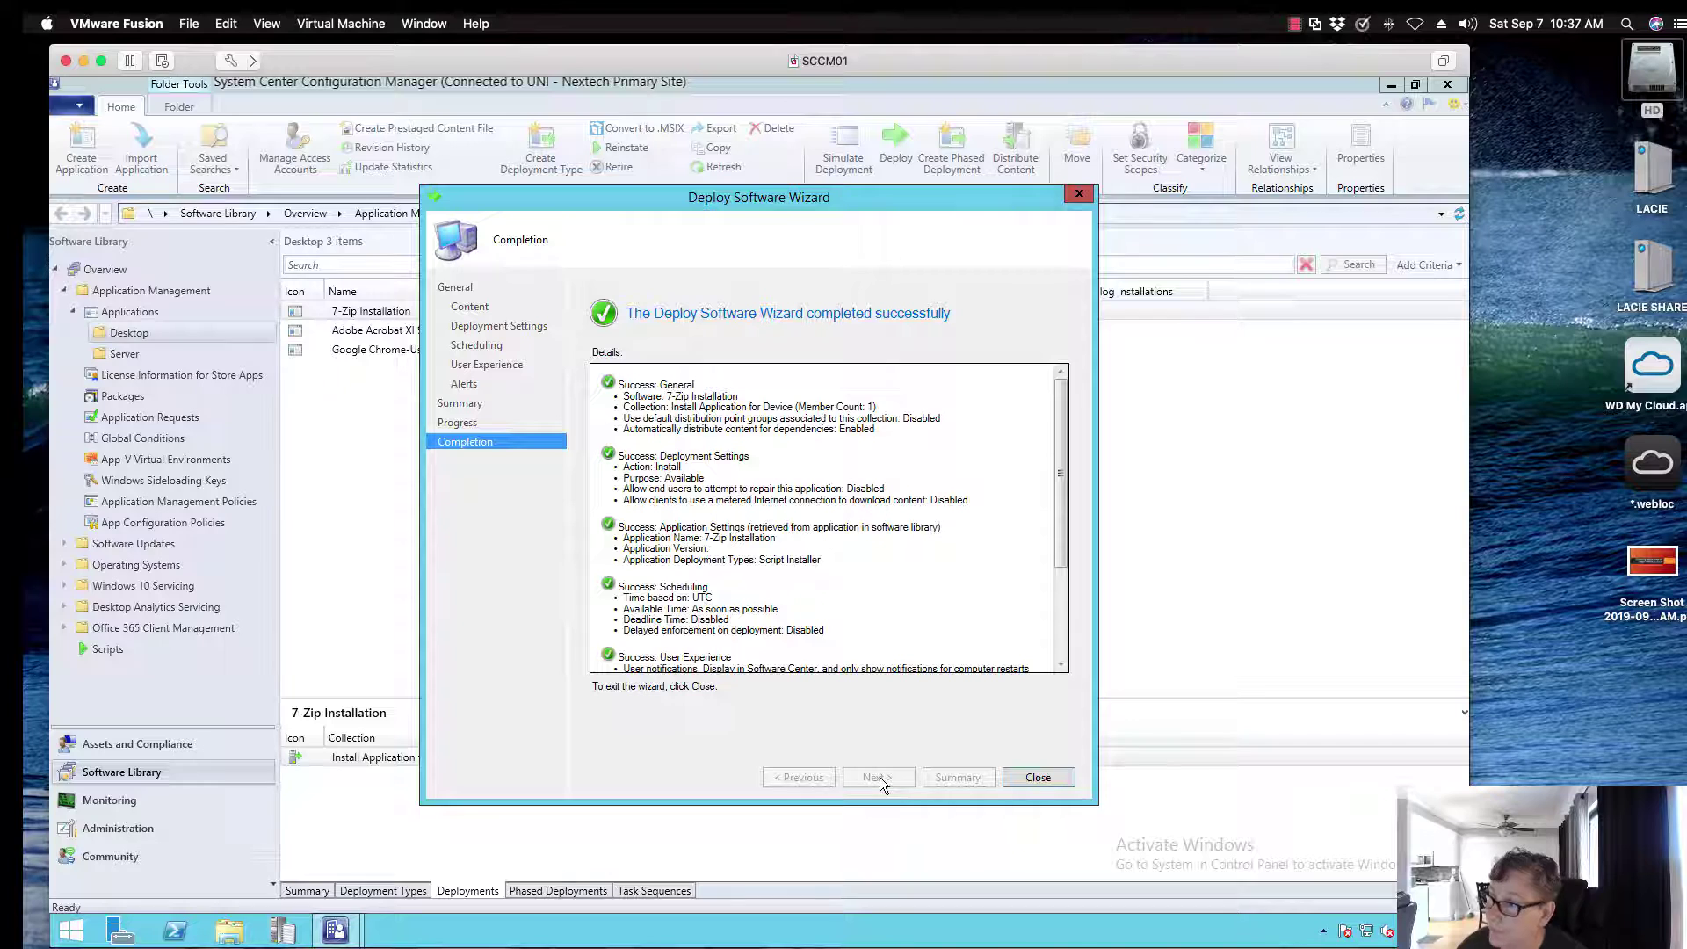
Close the finished deployment wizard and select the CAROOT device in Assets and Compliance.
left_click(1020, 775)
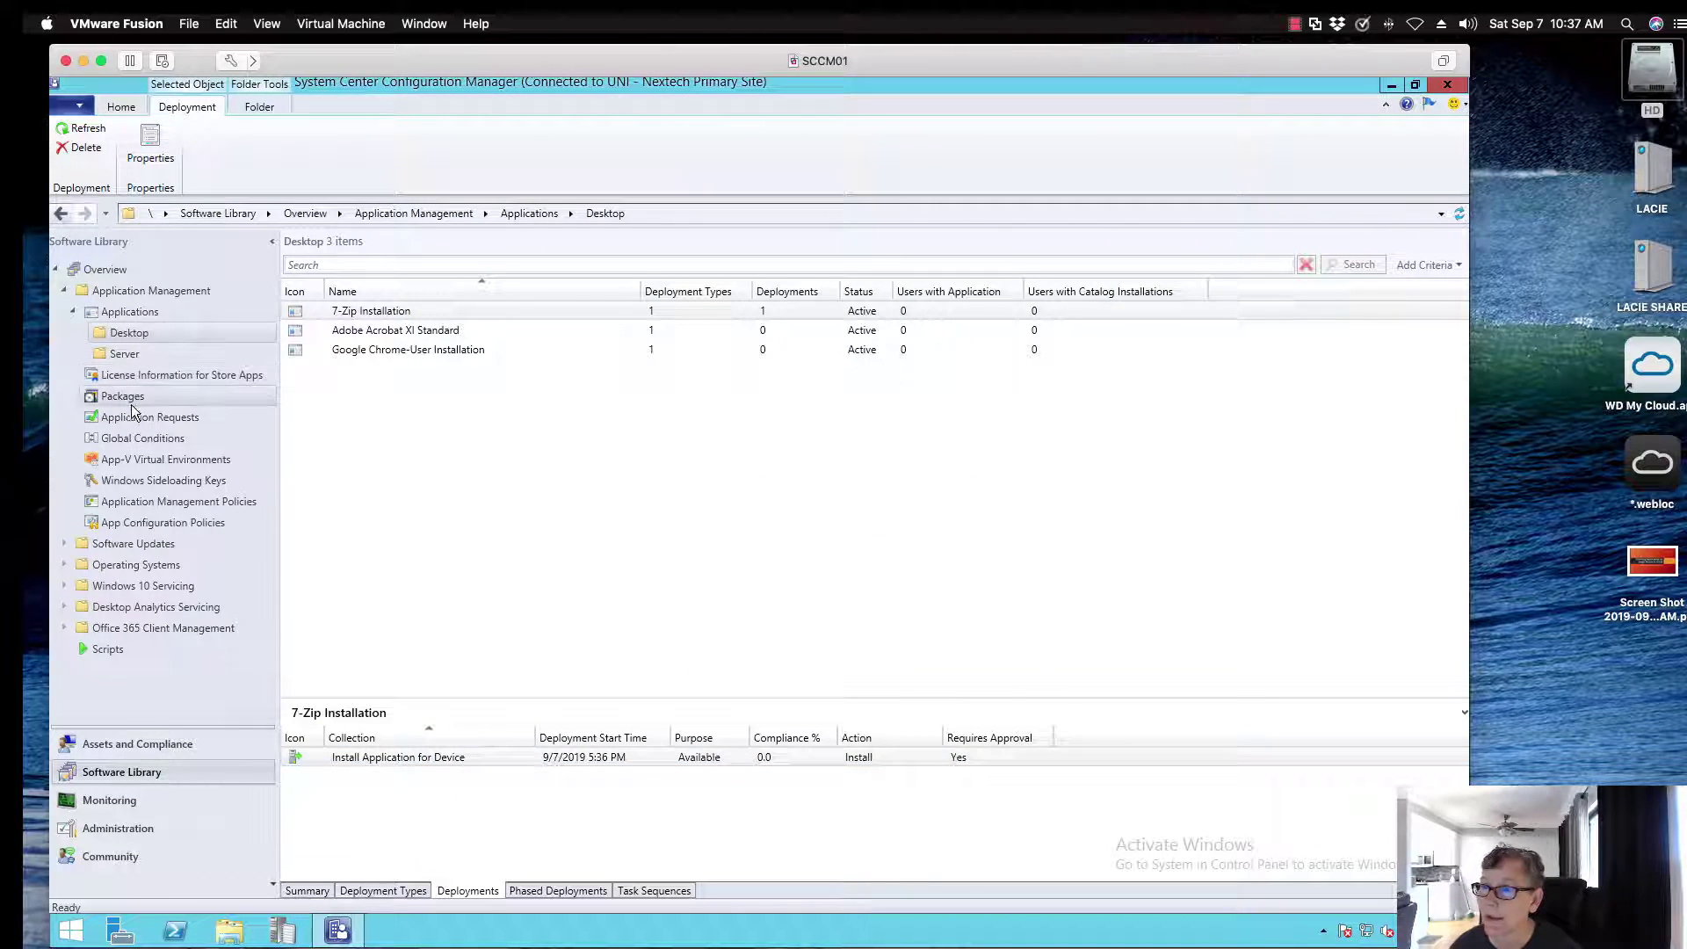
left_click(225, 742)
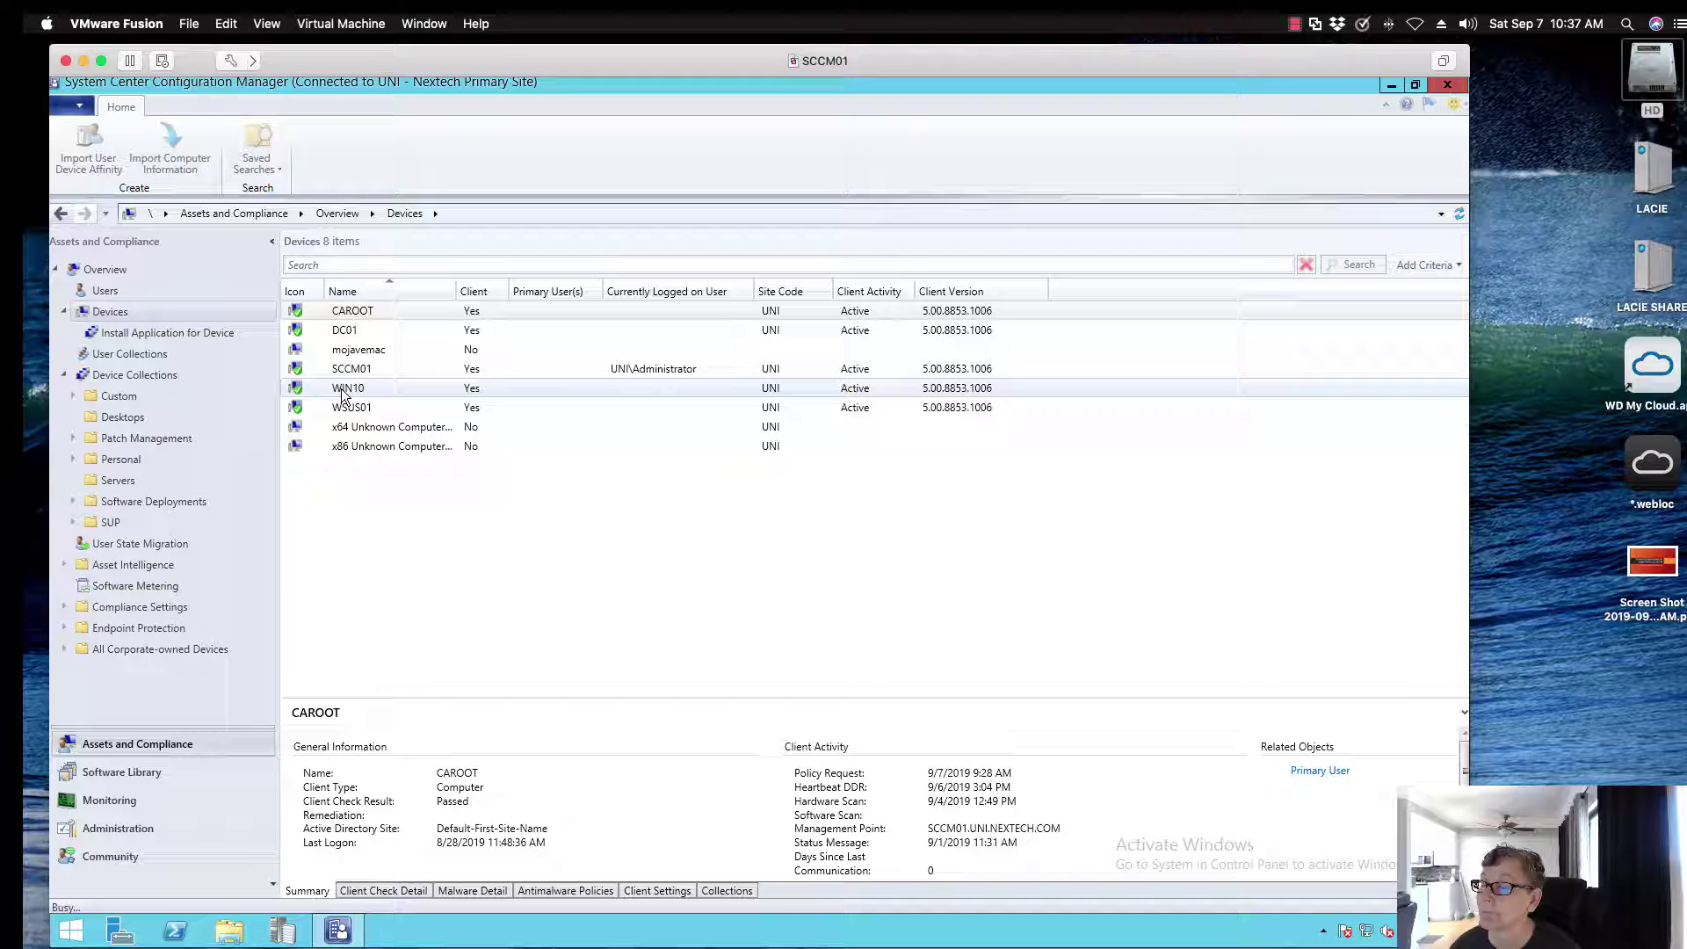
left_click(332, 313)
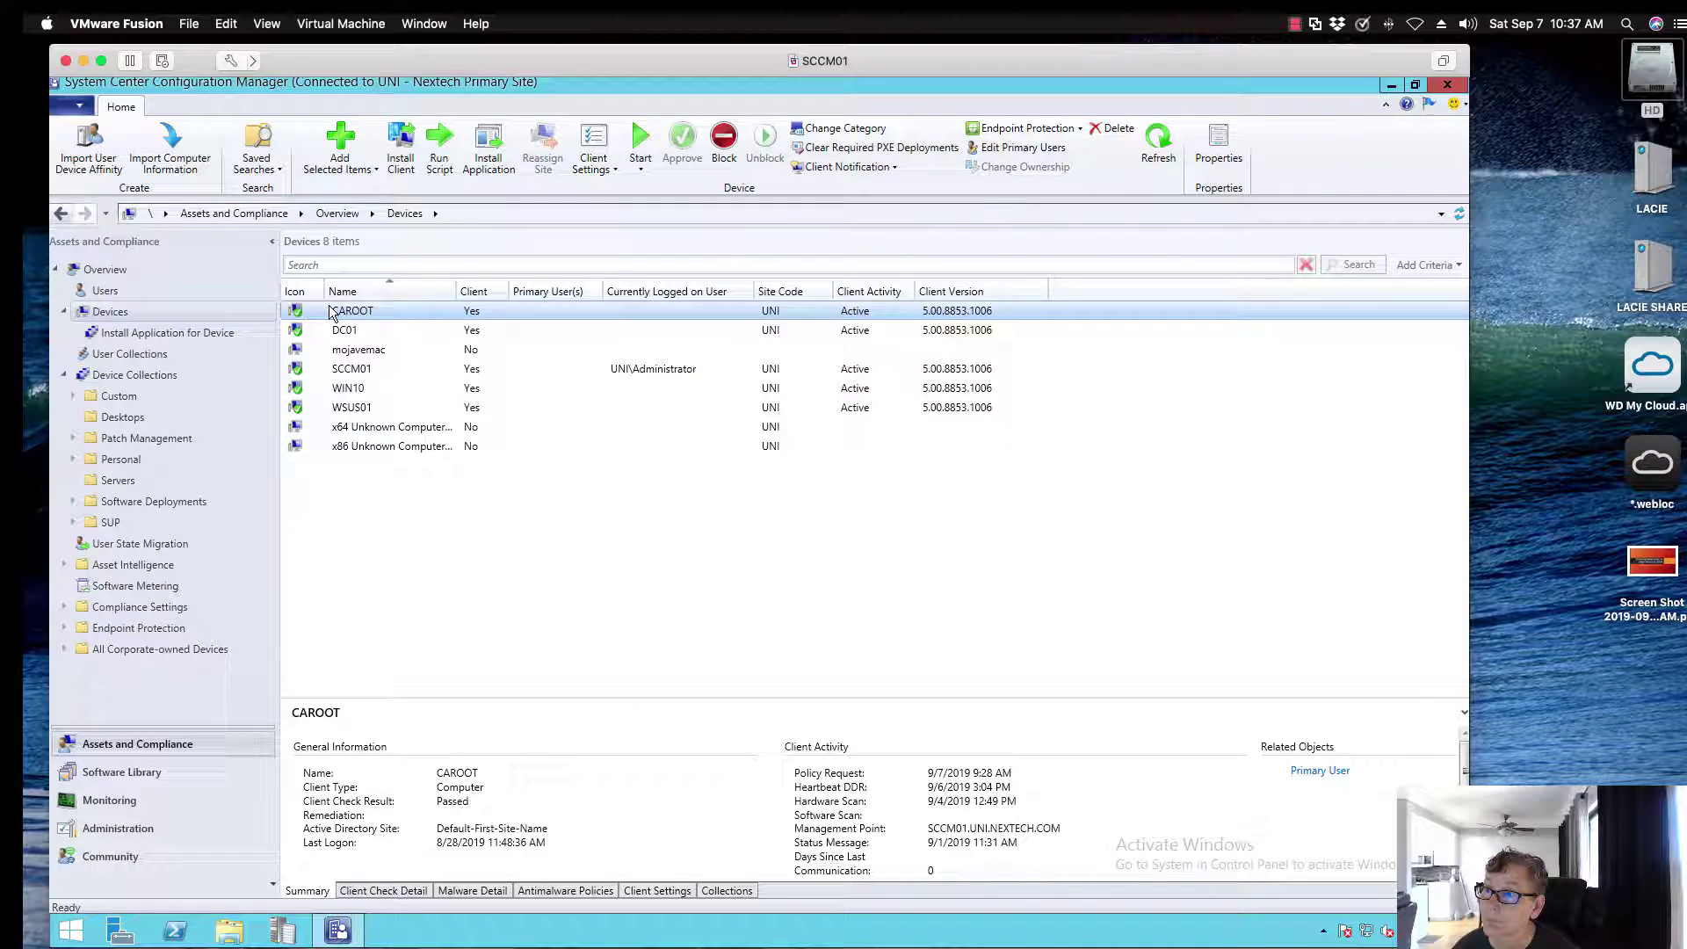
Try installing an application on CAROOT, find none in Server or Desktop, cancel, and select WIN10.
right_click(330, 313)
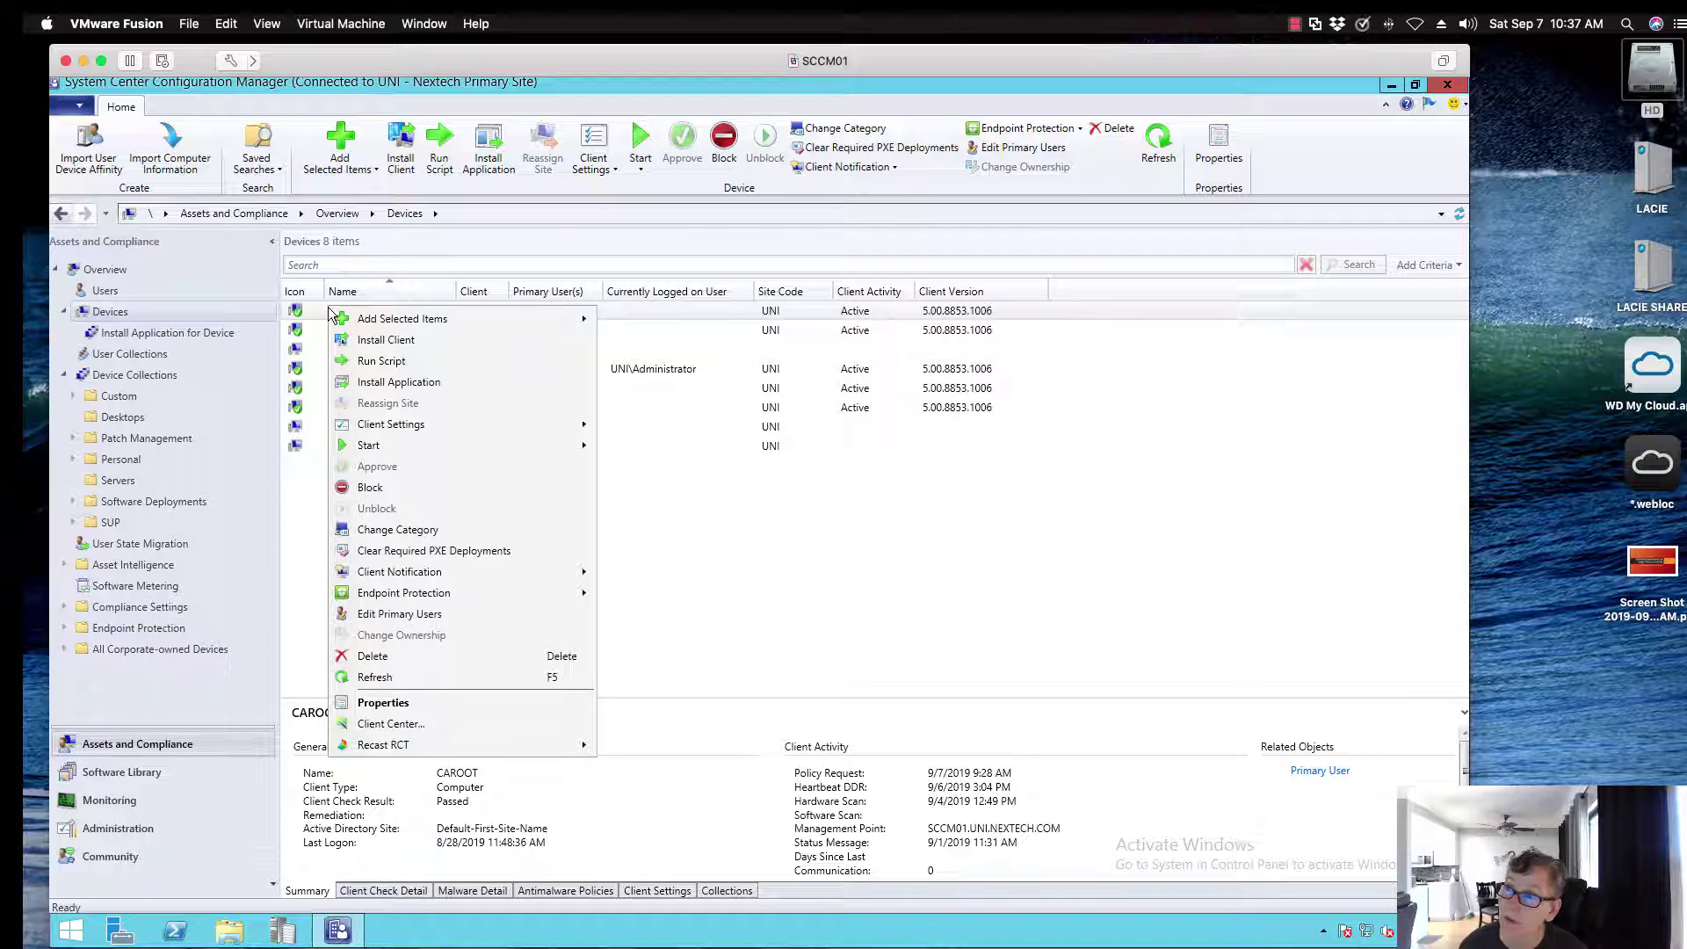
left_click(367, 383)
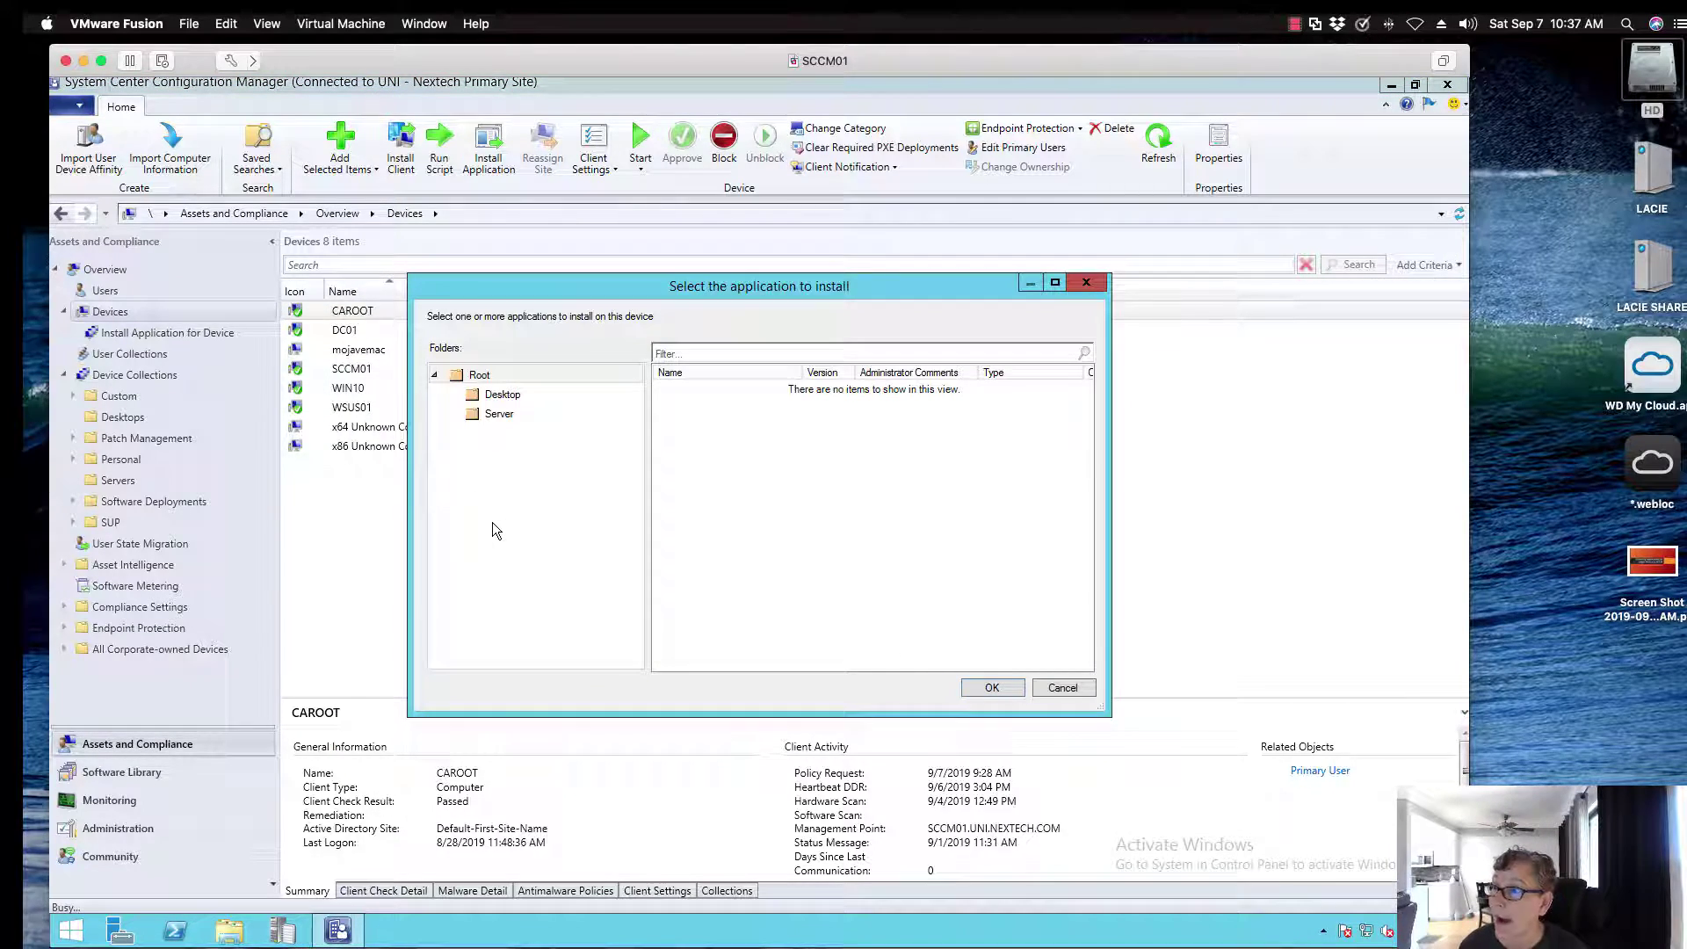
left_click(480, 413)
left_click(477, 394)
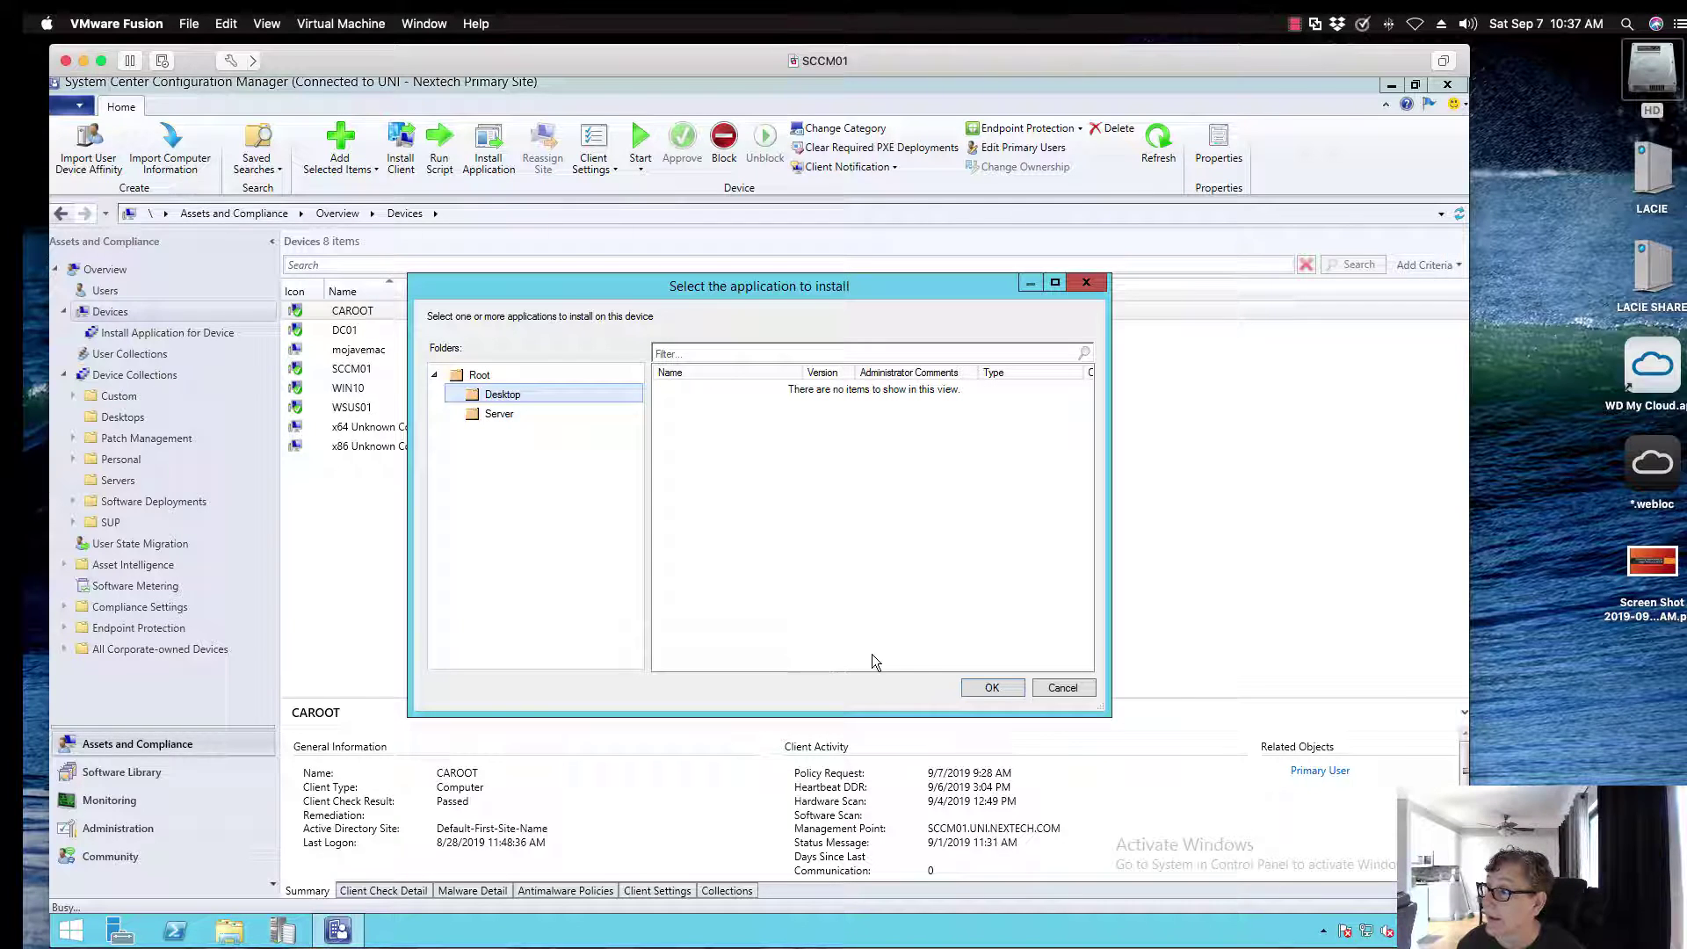
left_click(1046, 687)
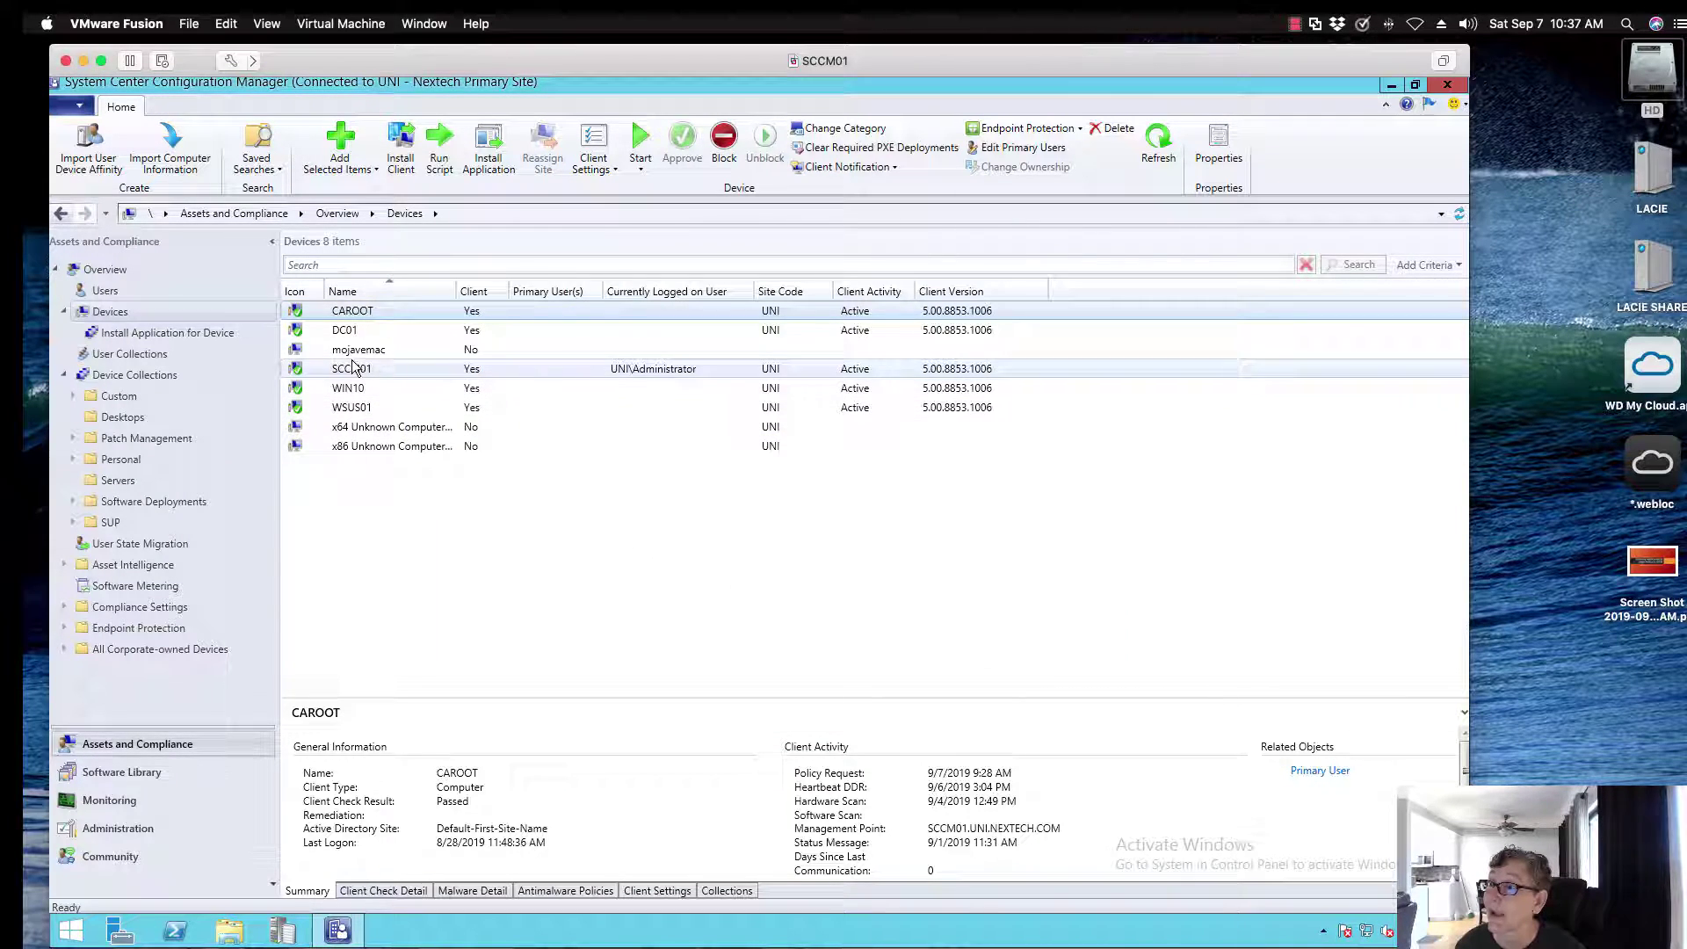
left_click(347, 393)
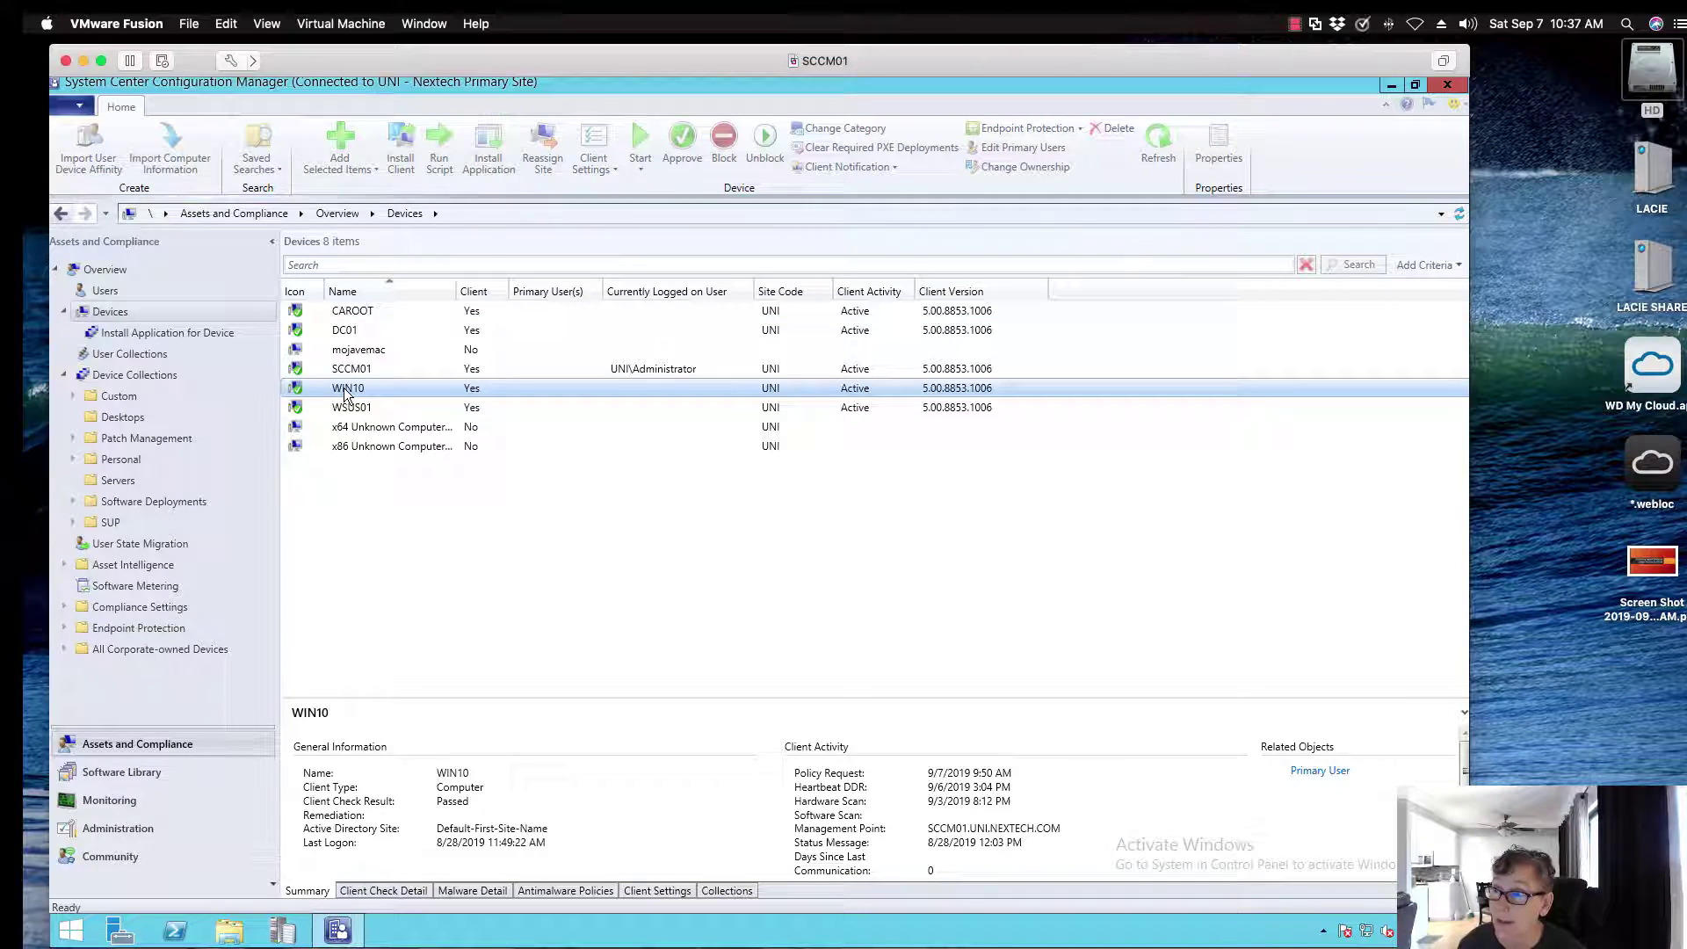
Install the 7-Zip Installation application from the Desktop folder on WIN10.
right_click(347, 392)
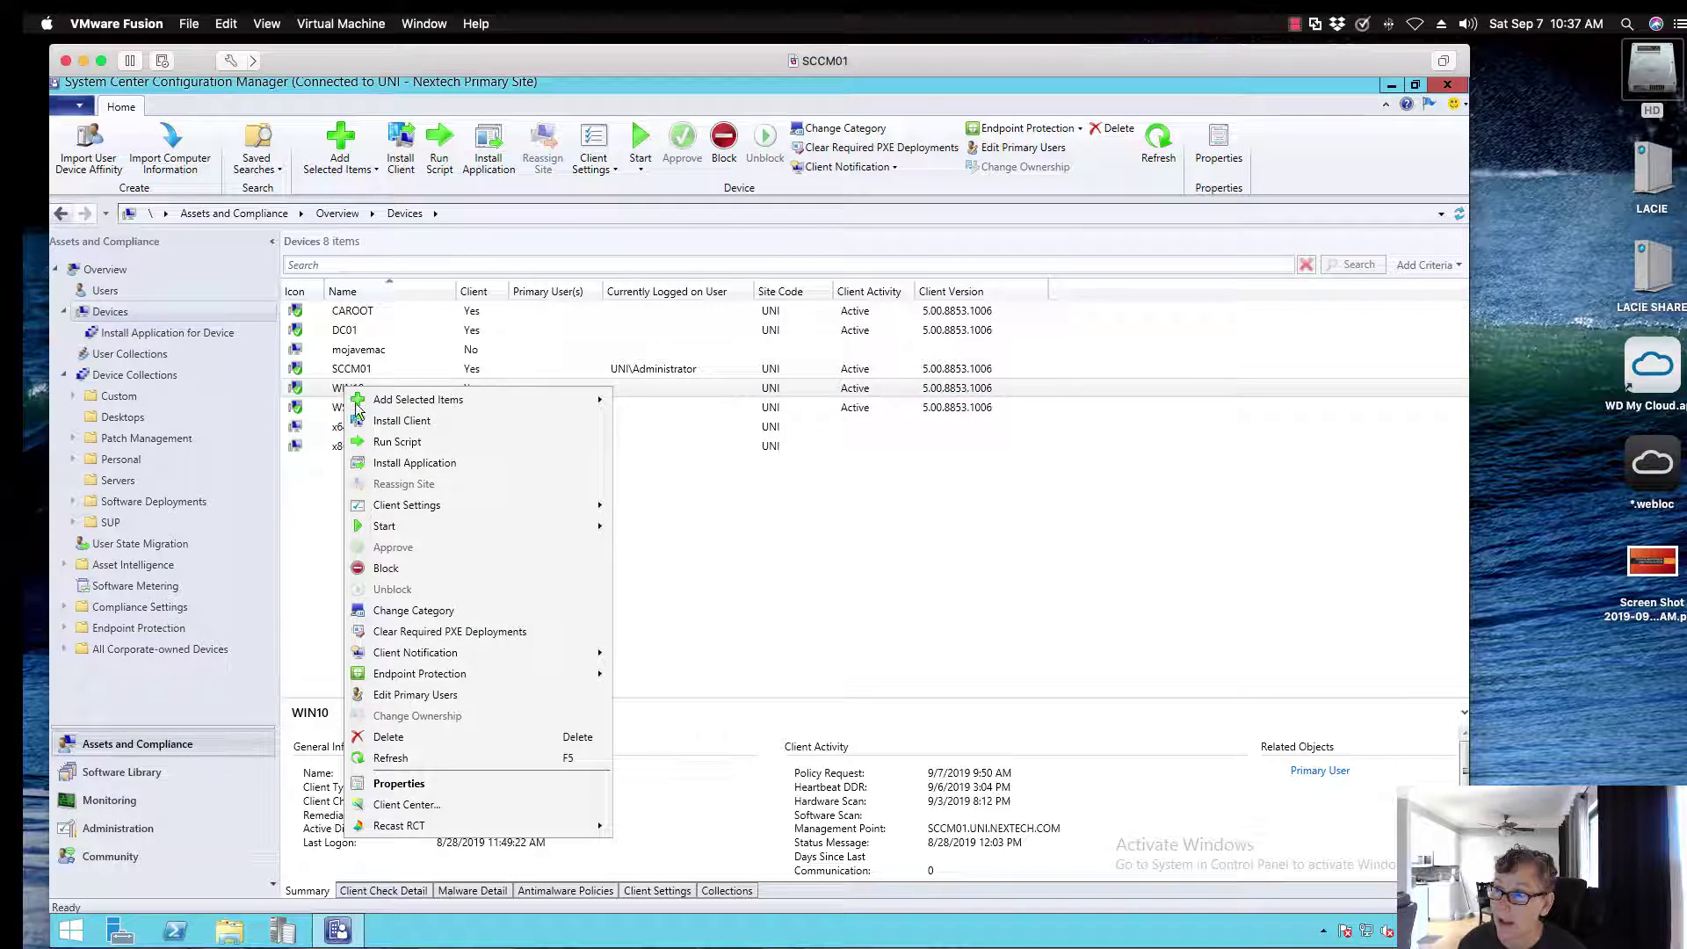
left_click(396, 463)
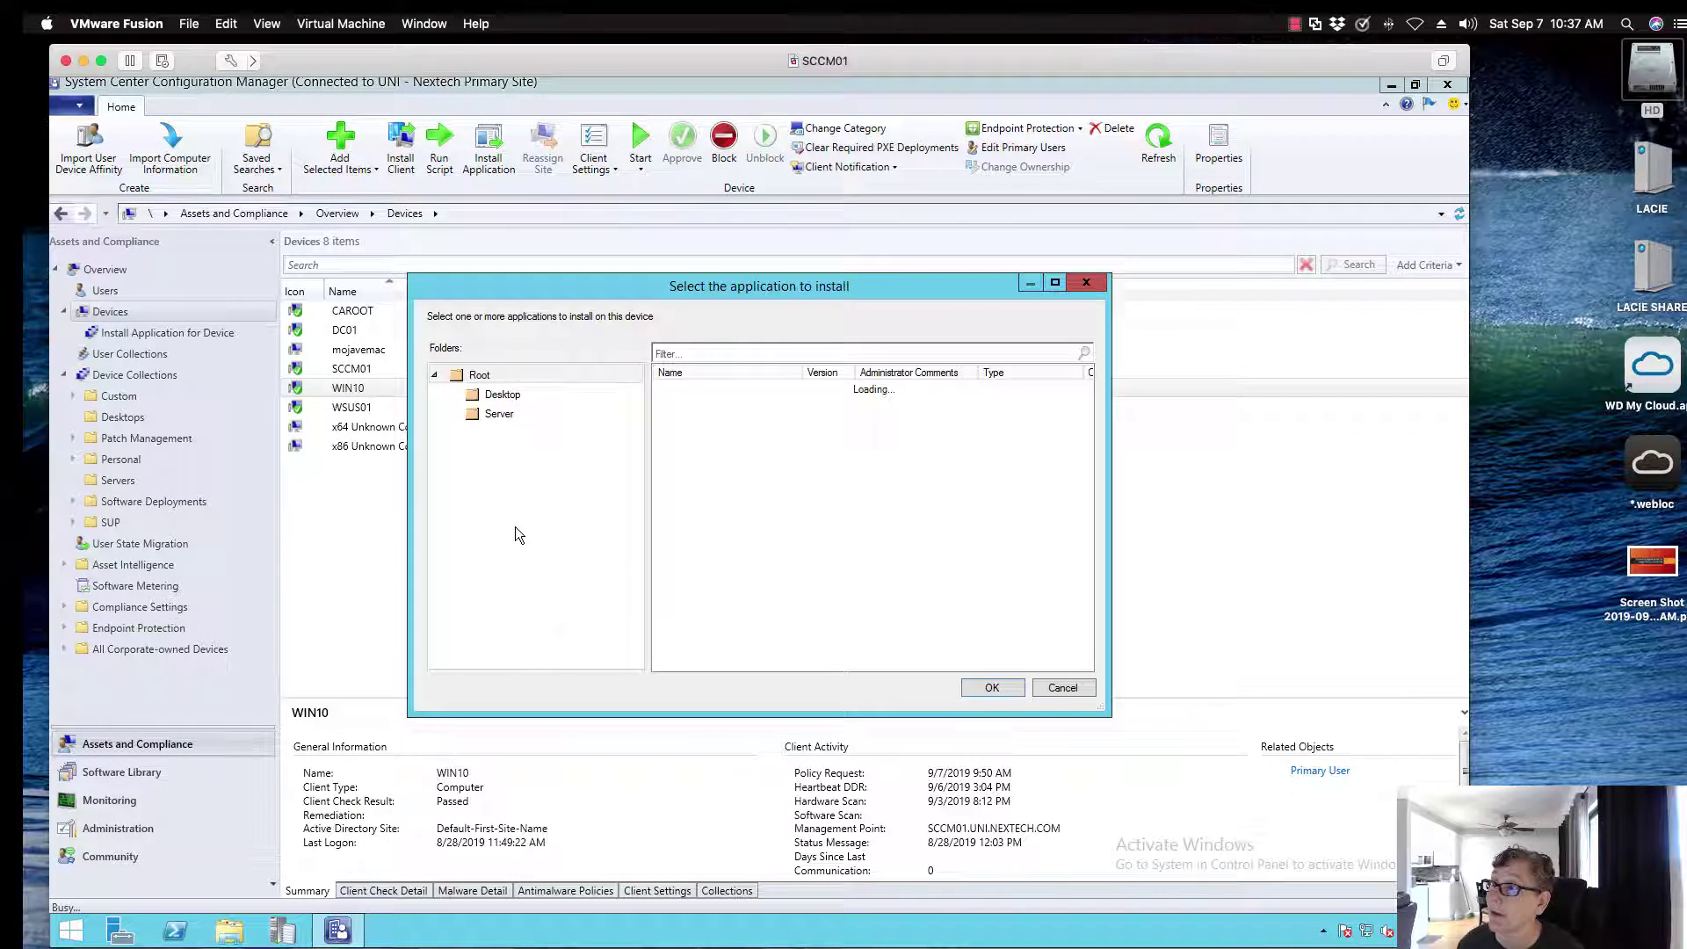
left_click(481, 417)
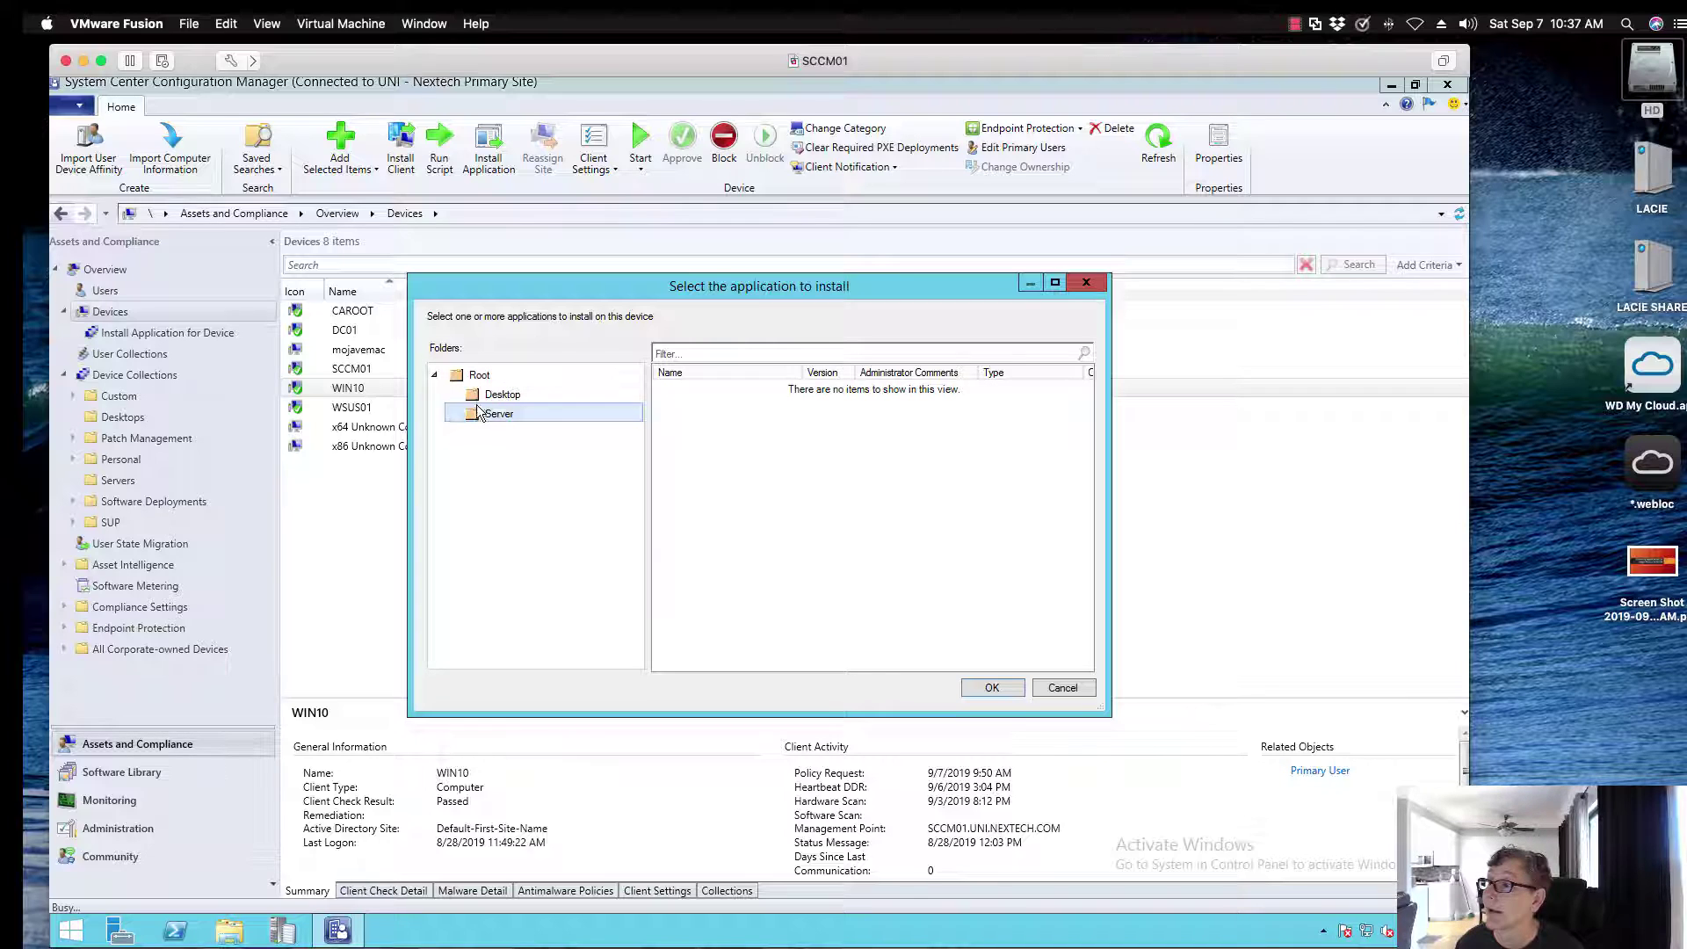
left_click(483, 395)
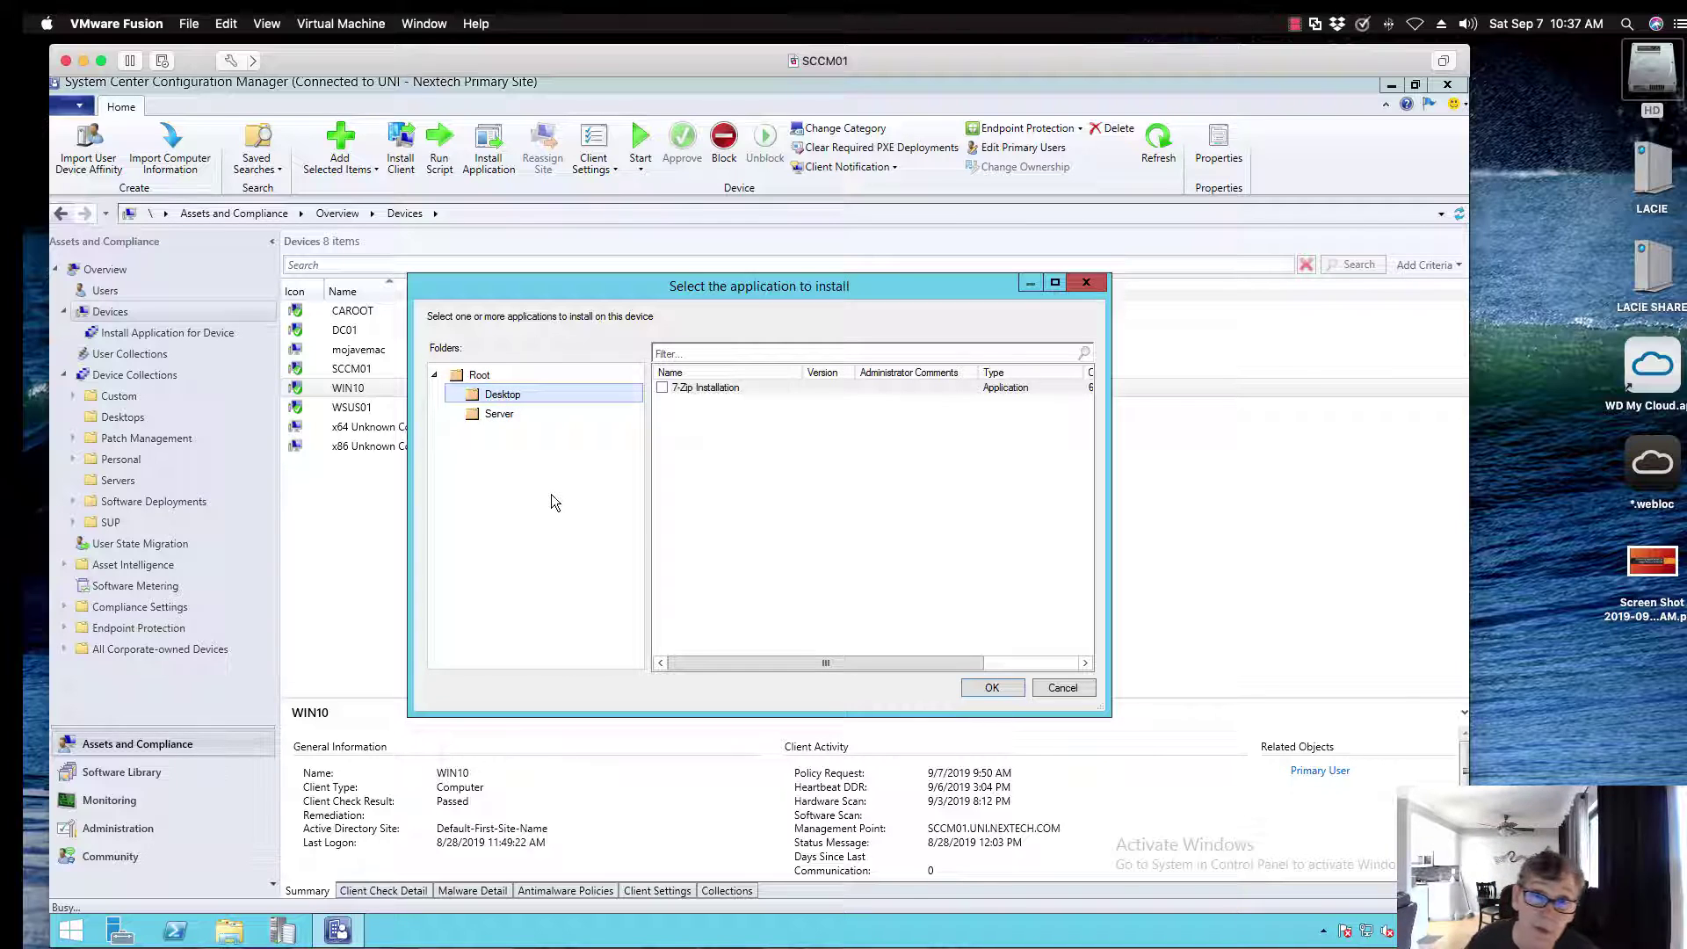
left_click(661, 388)
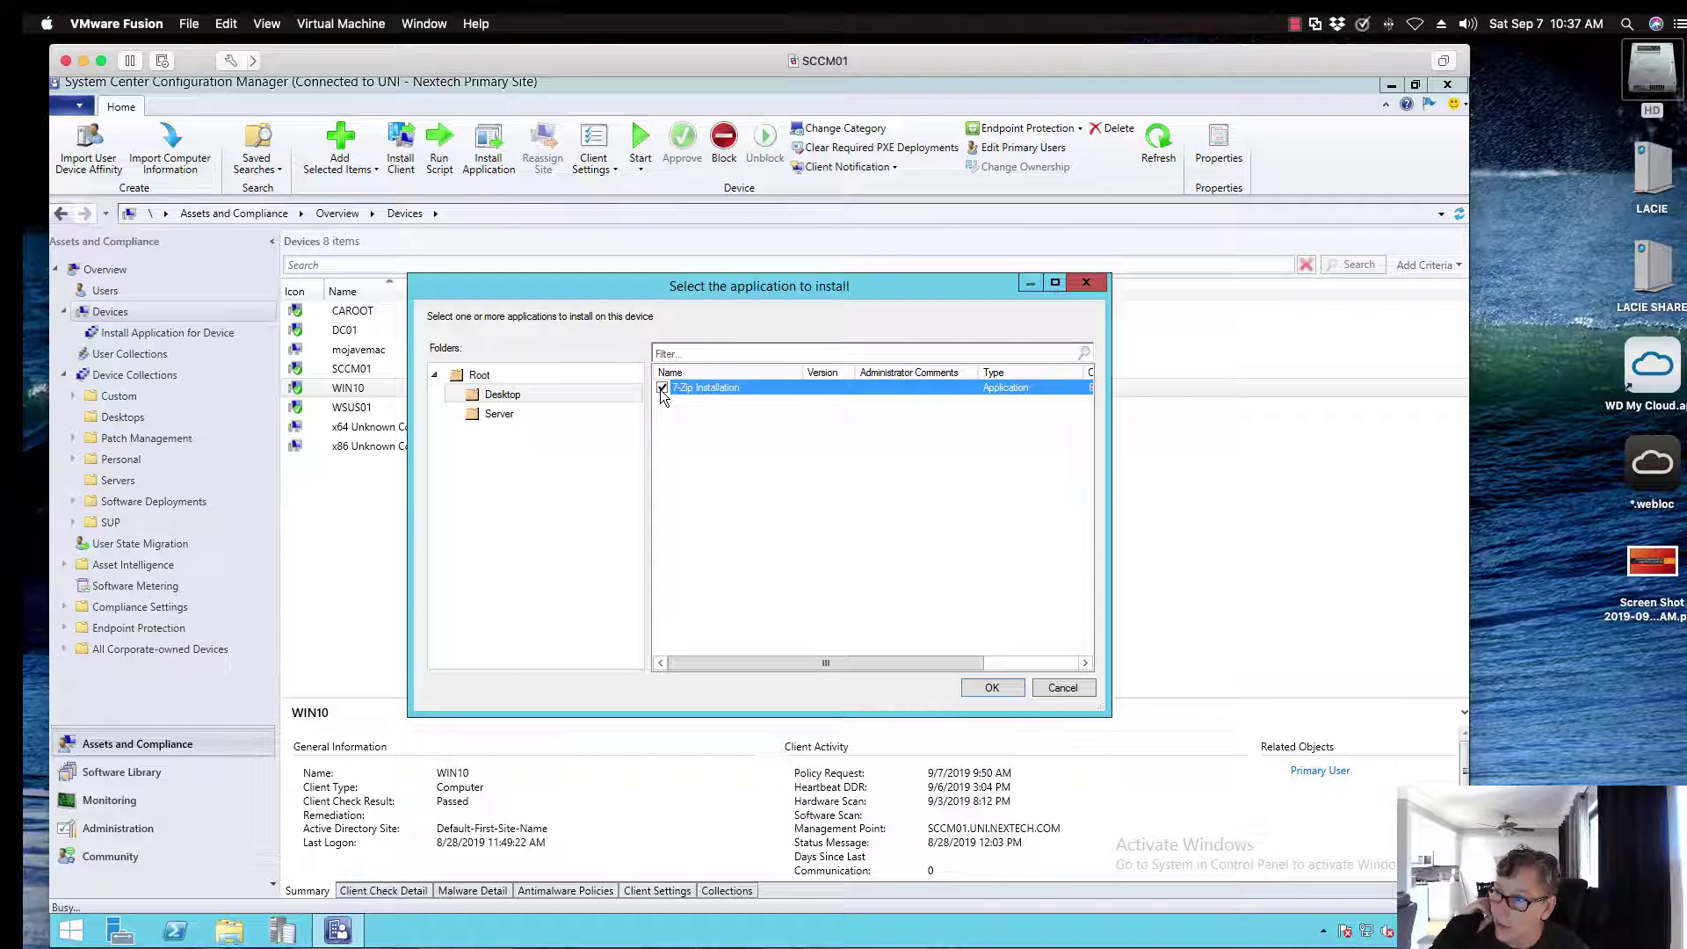
left_click(982, 686)
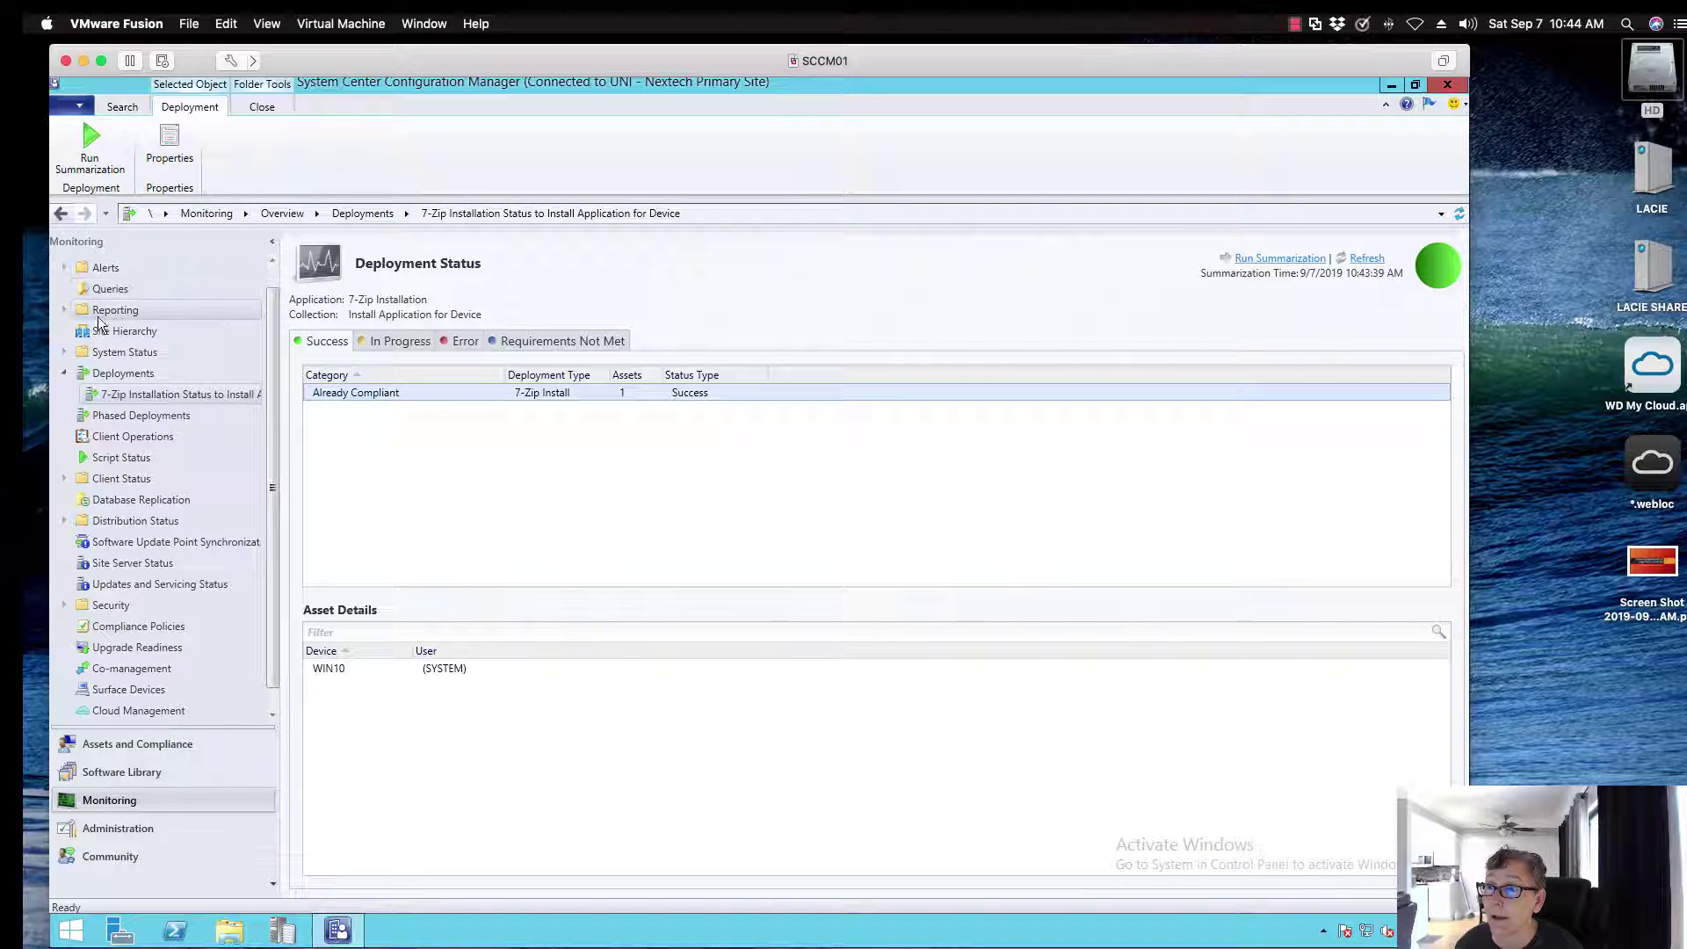
Open Reporting's Software Distribution - Application Monitoring folder and right-click All application deployments (basic).
left_click(62, 308)
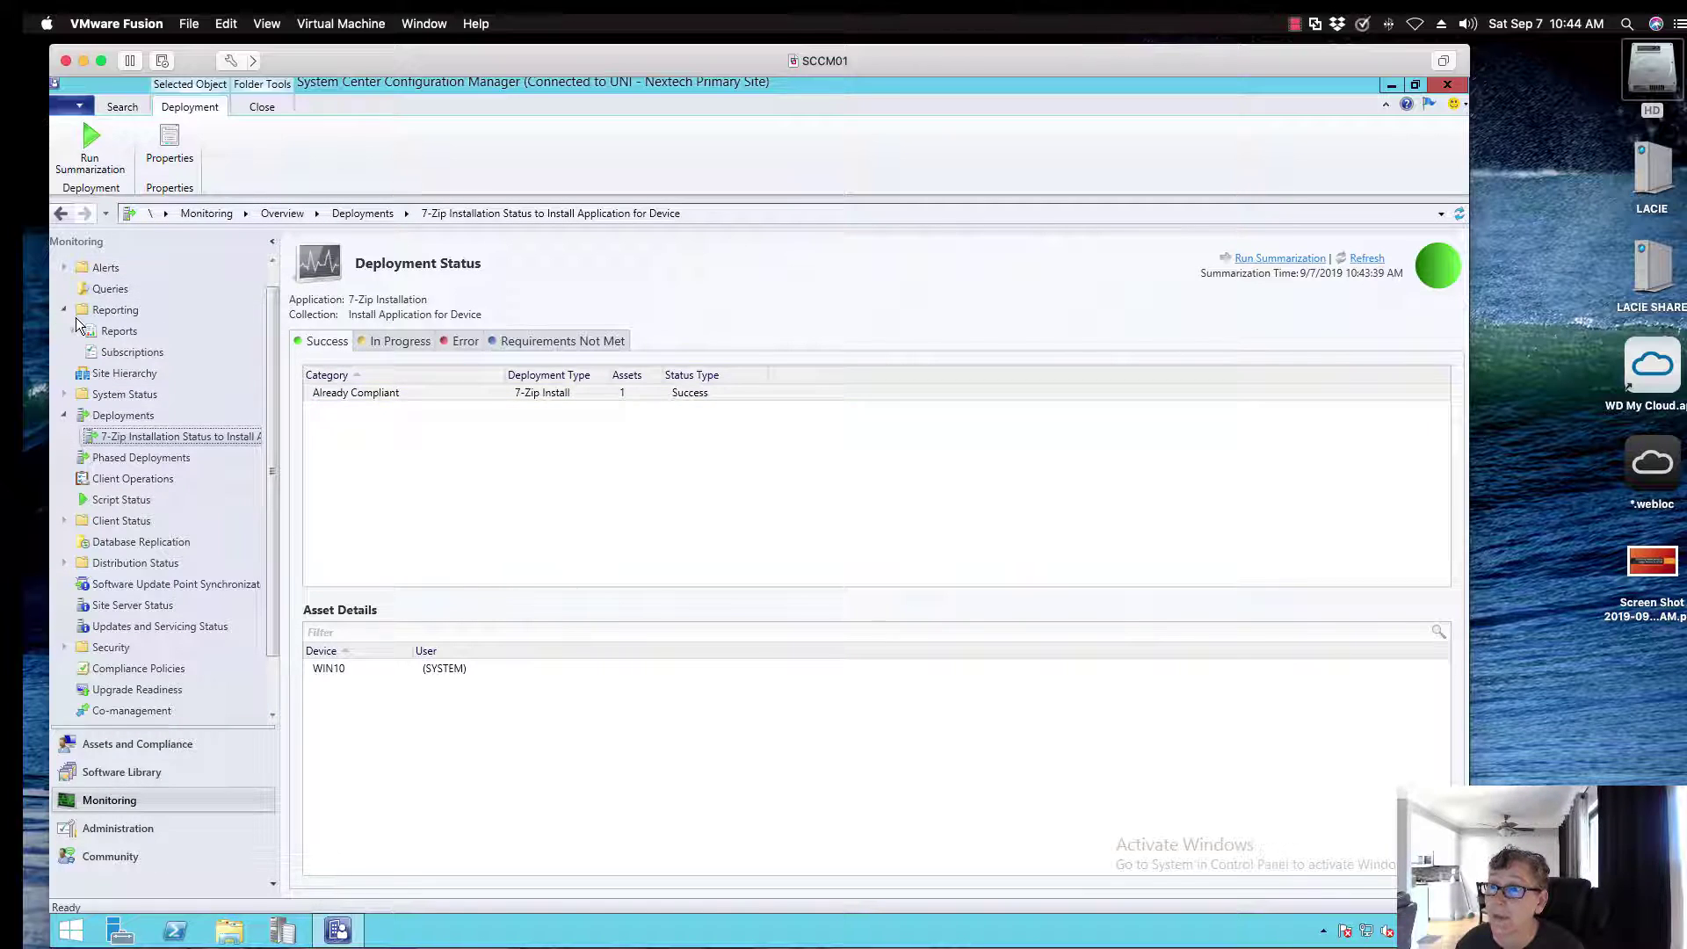
left_click(74, 331)
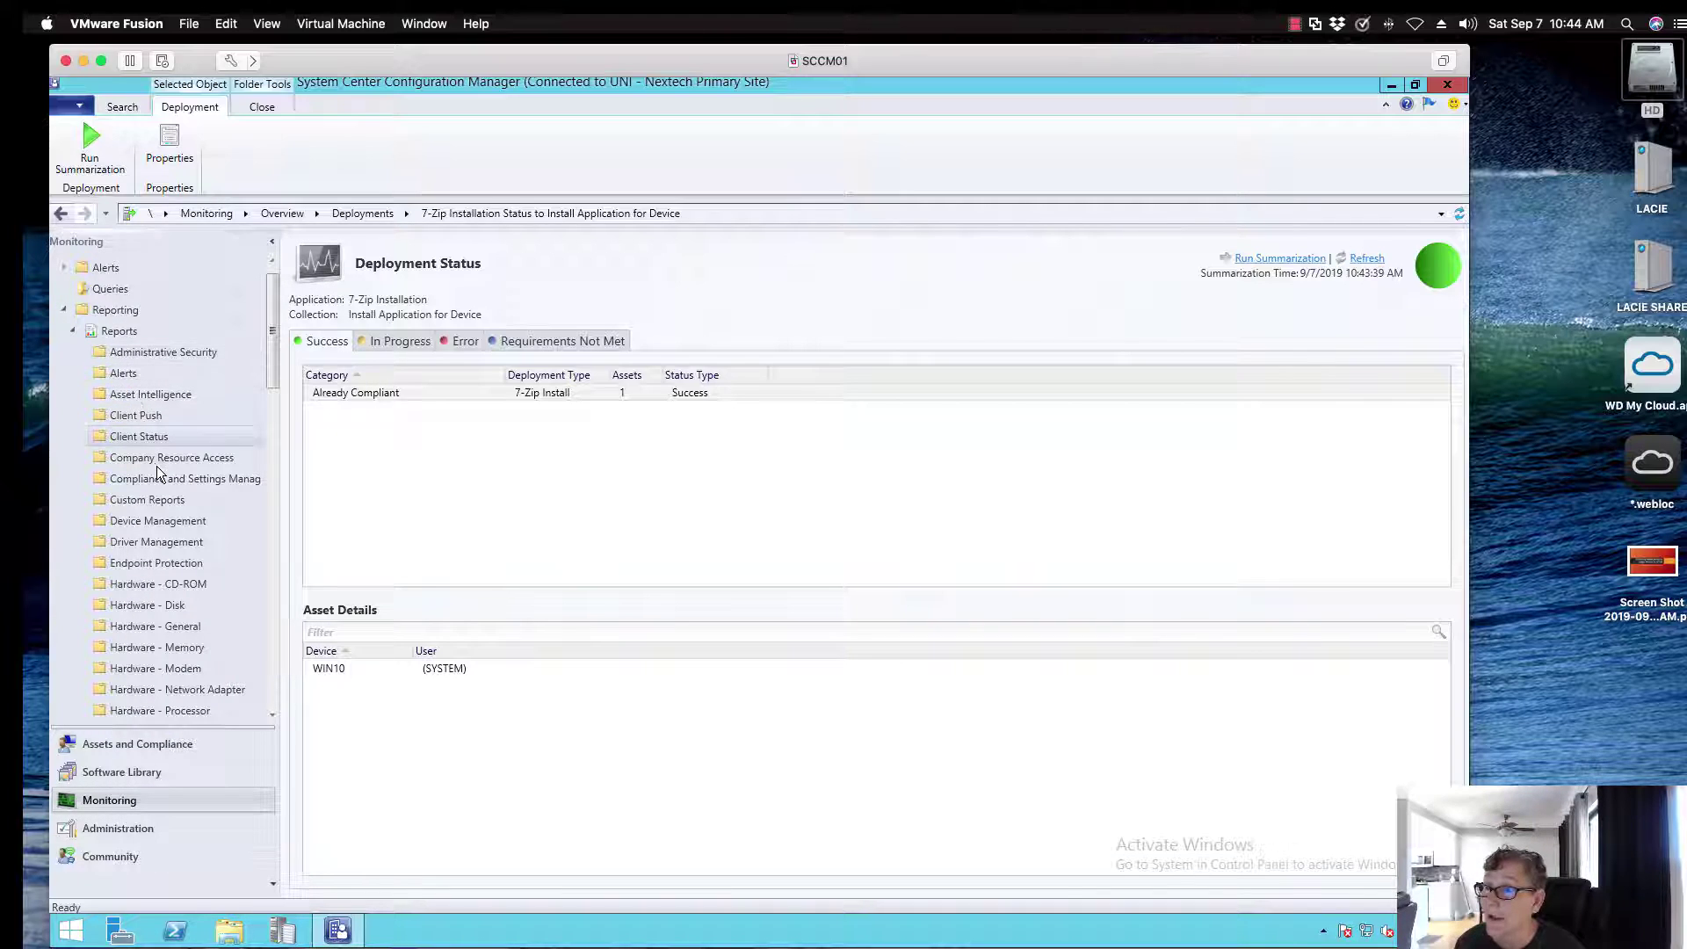
scroll(167, 448, "down", 5)
scroll(172, 452, "down", 3)
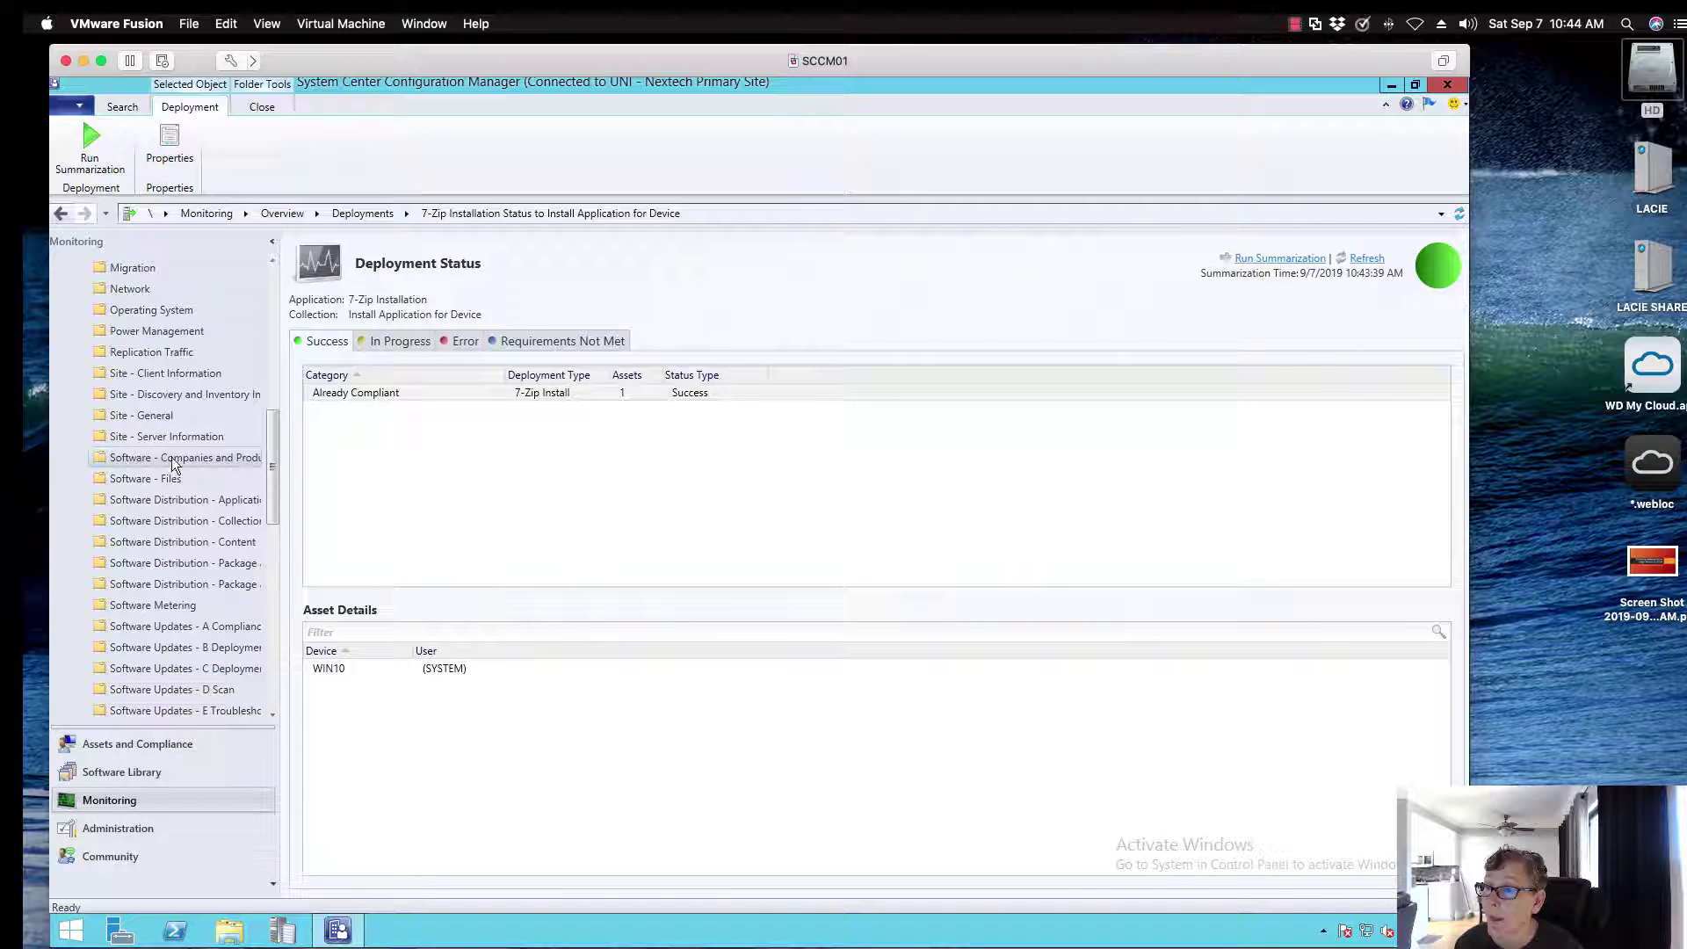
left_click(204, 499)
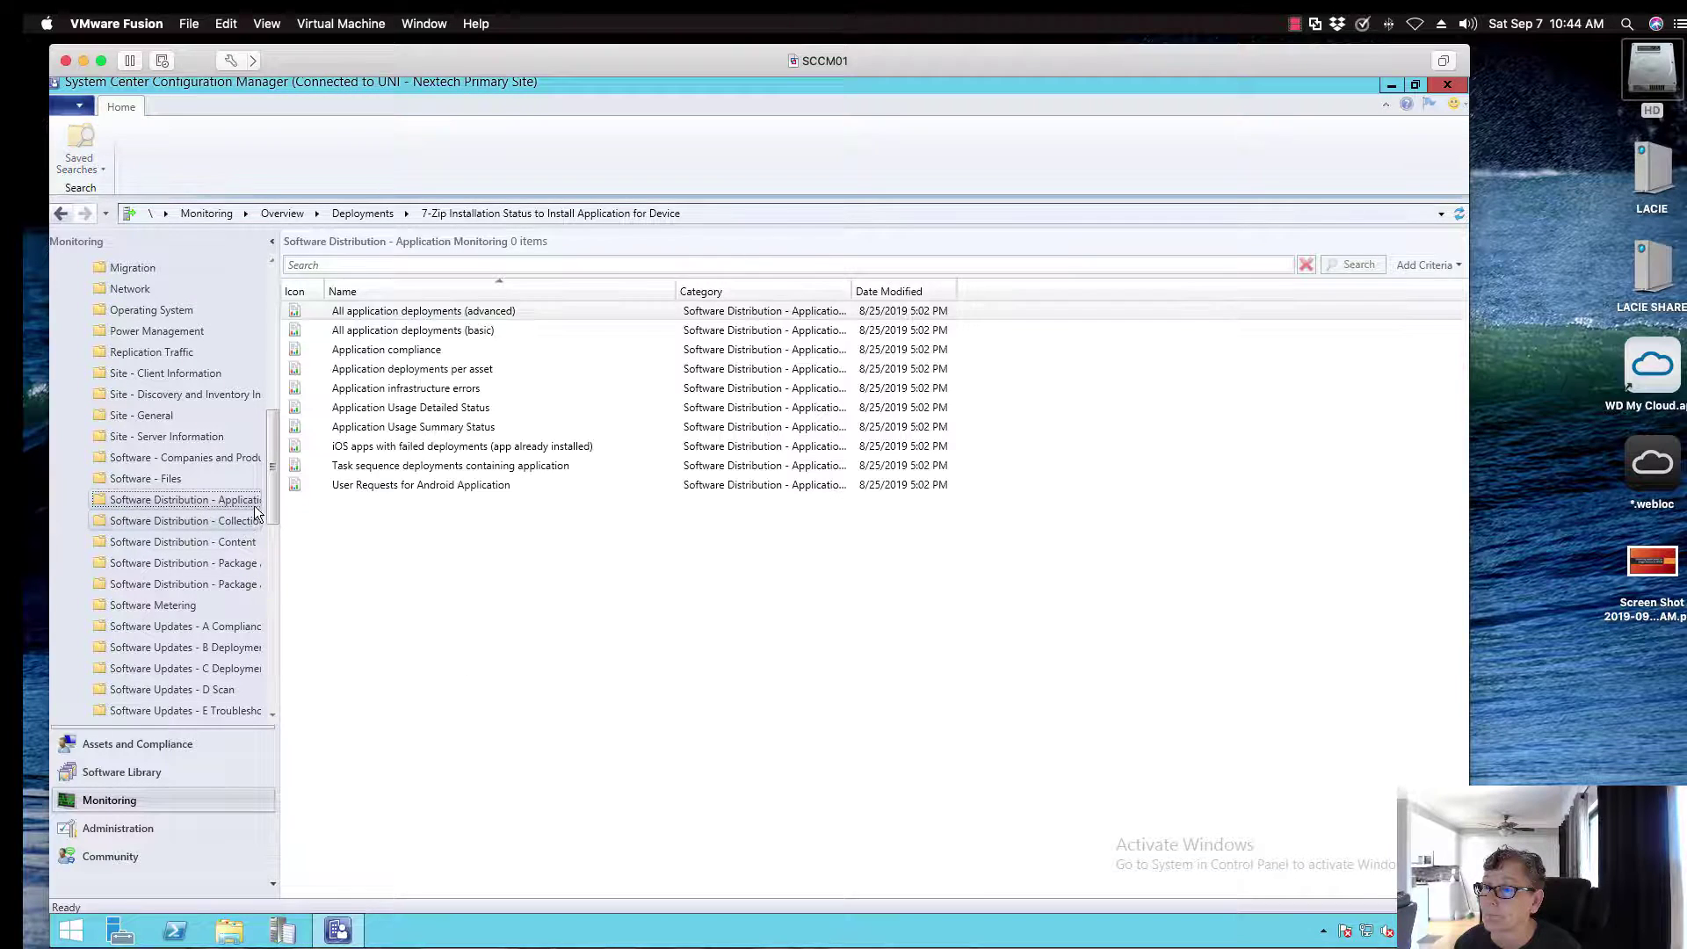
right_click(399, 336)
Run the All application deployments (basic) report, choosing by Application with 7-Zip Installation.
left_click(409, 350)
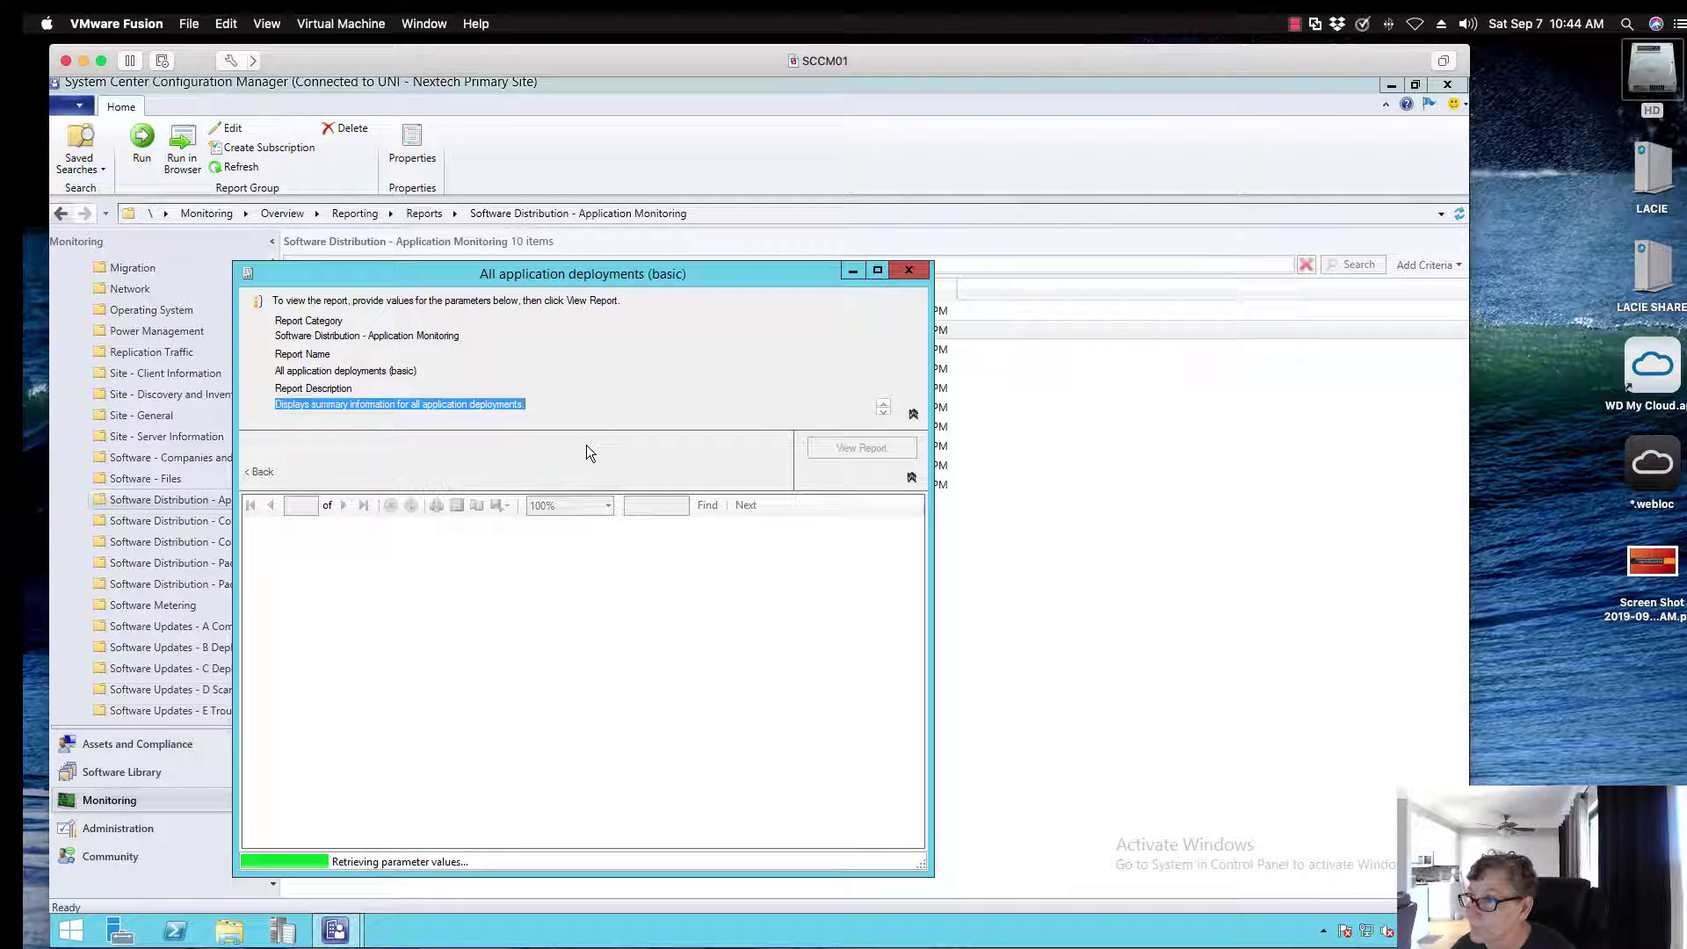
left_click(716, 442)
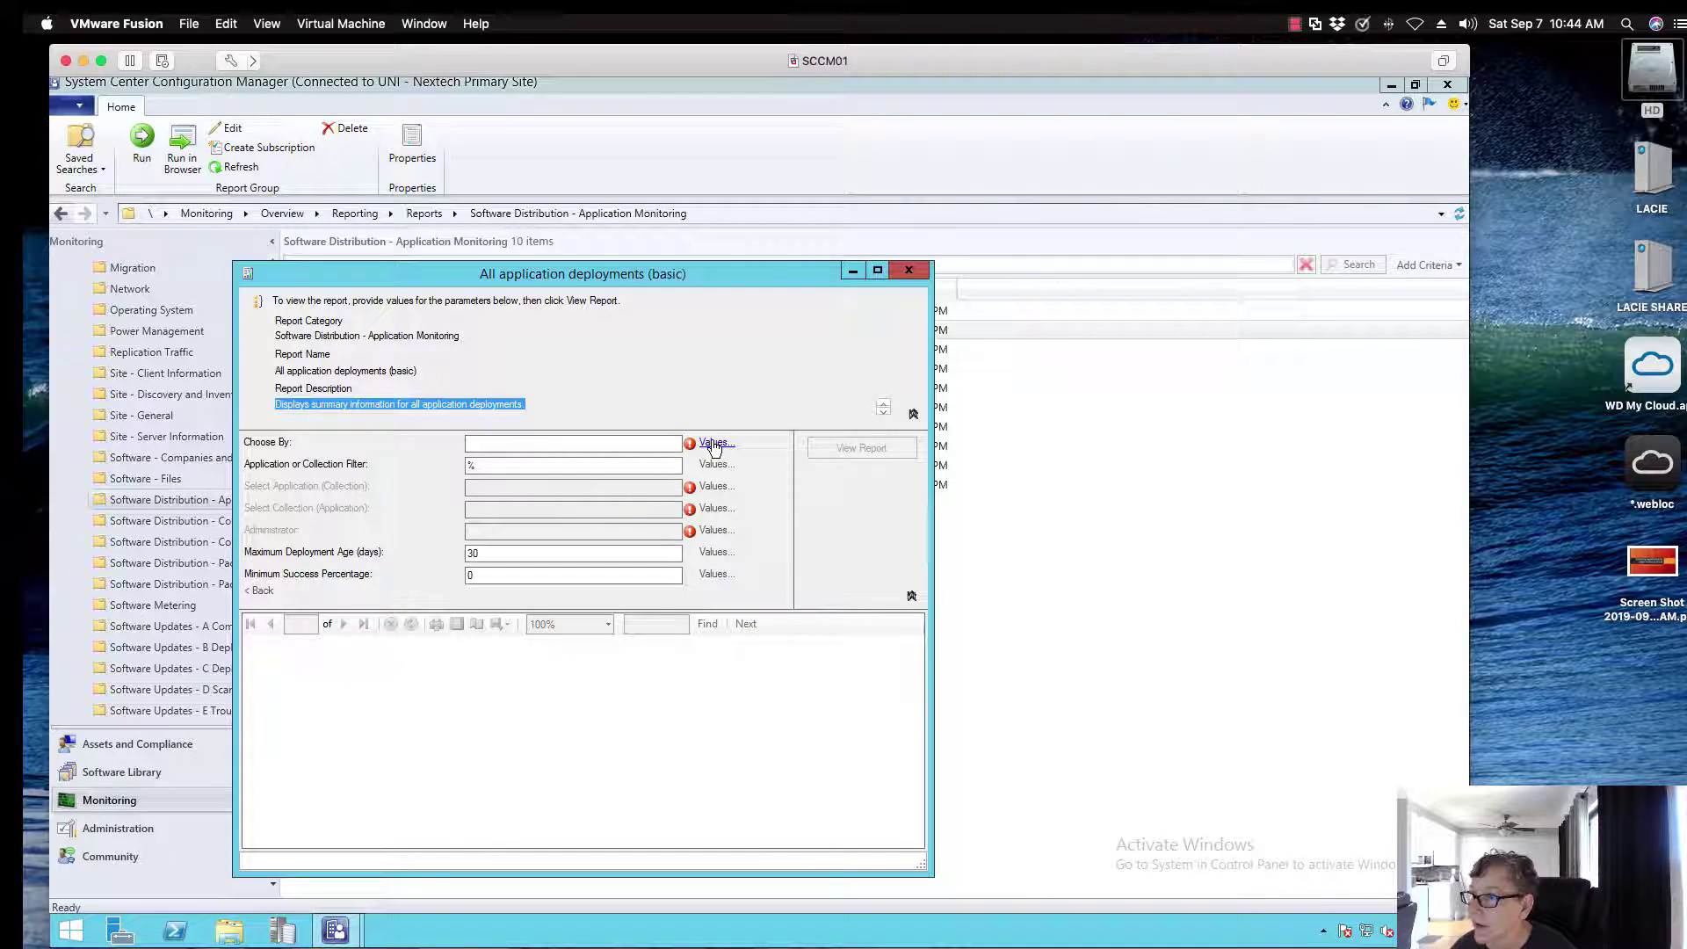
left_click(465, 483)
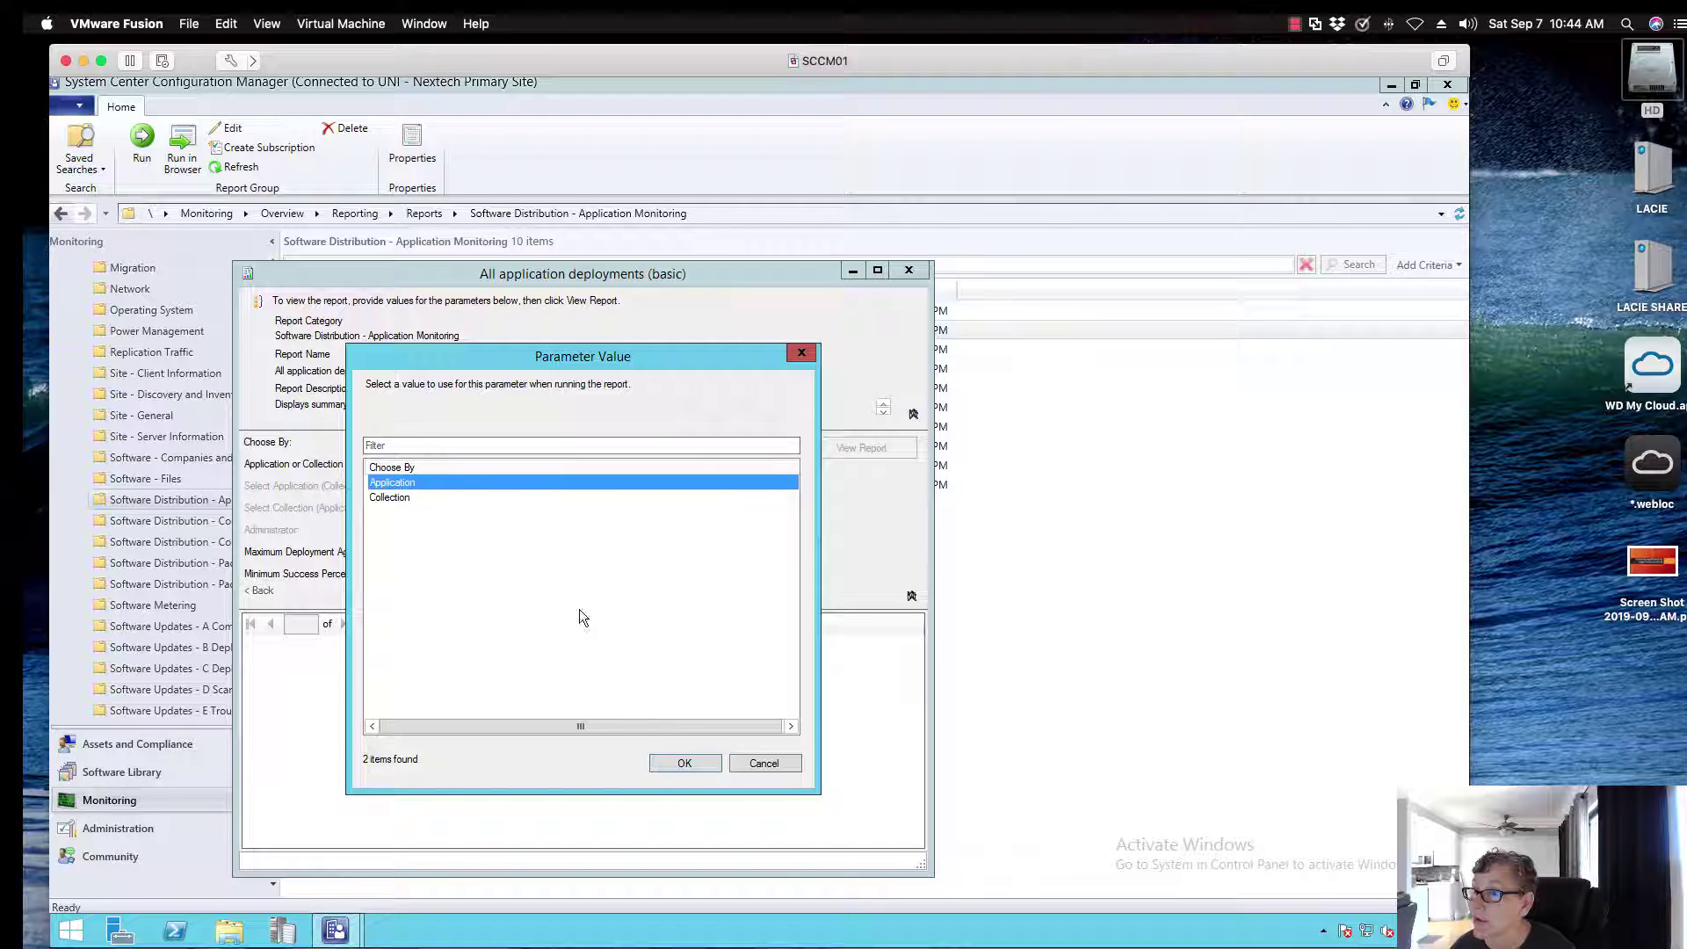
left_click(684, 763)
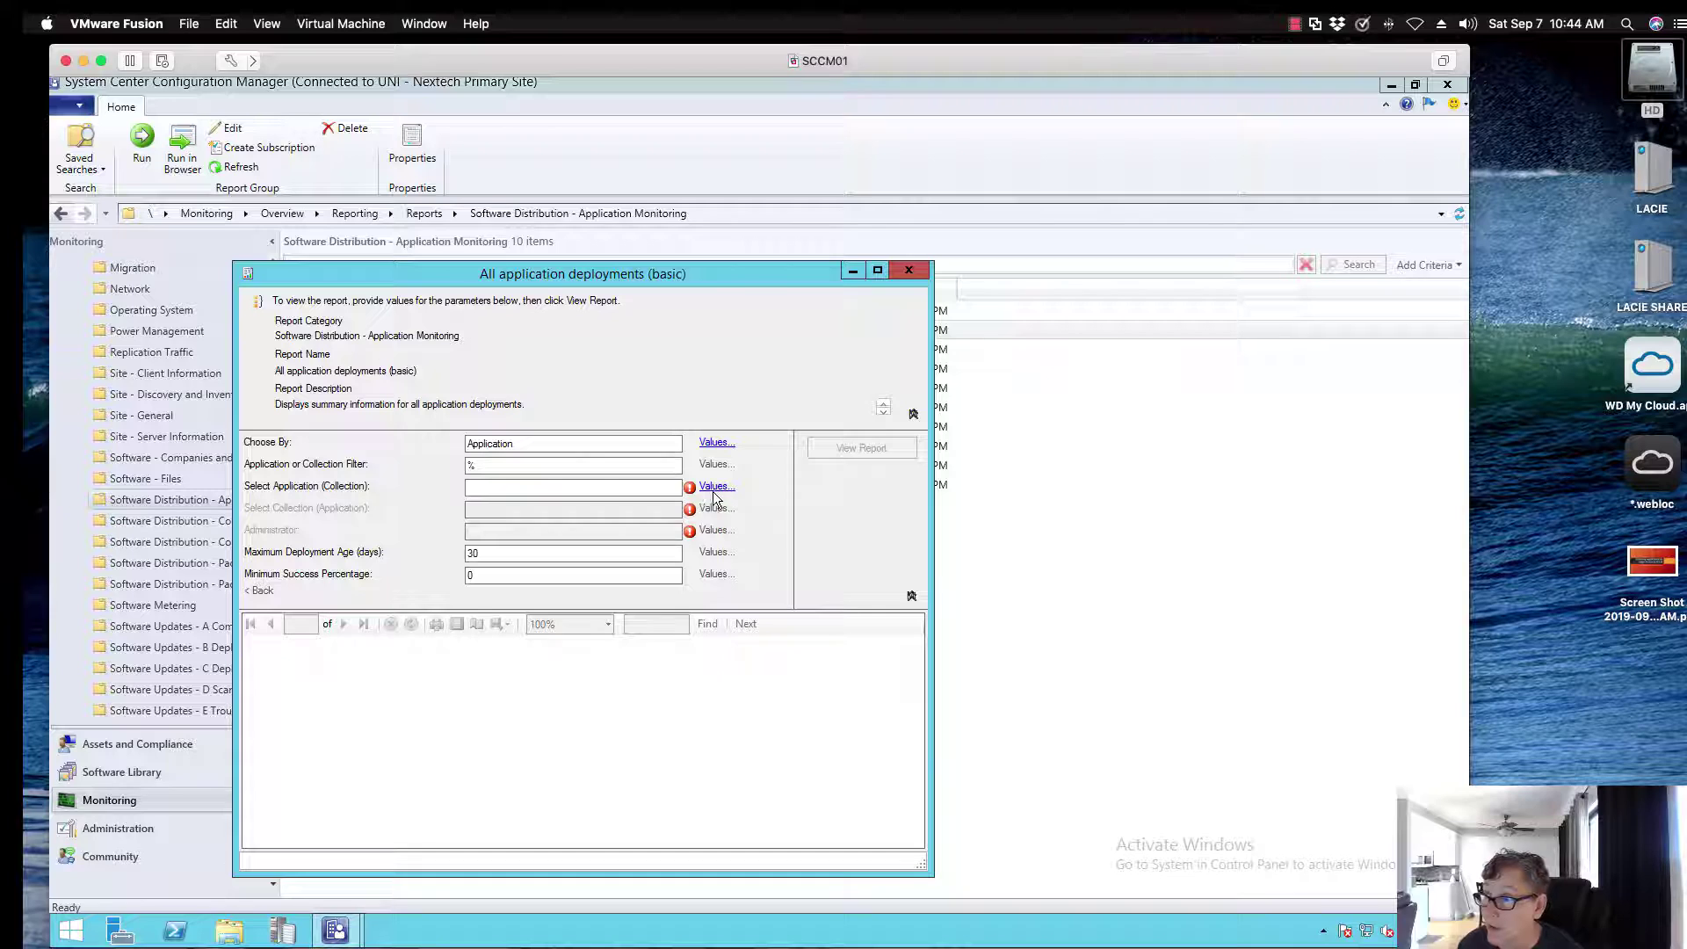
left_click(714, 487)
left_click(413, 497)
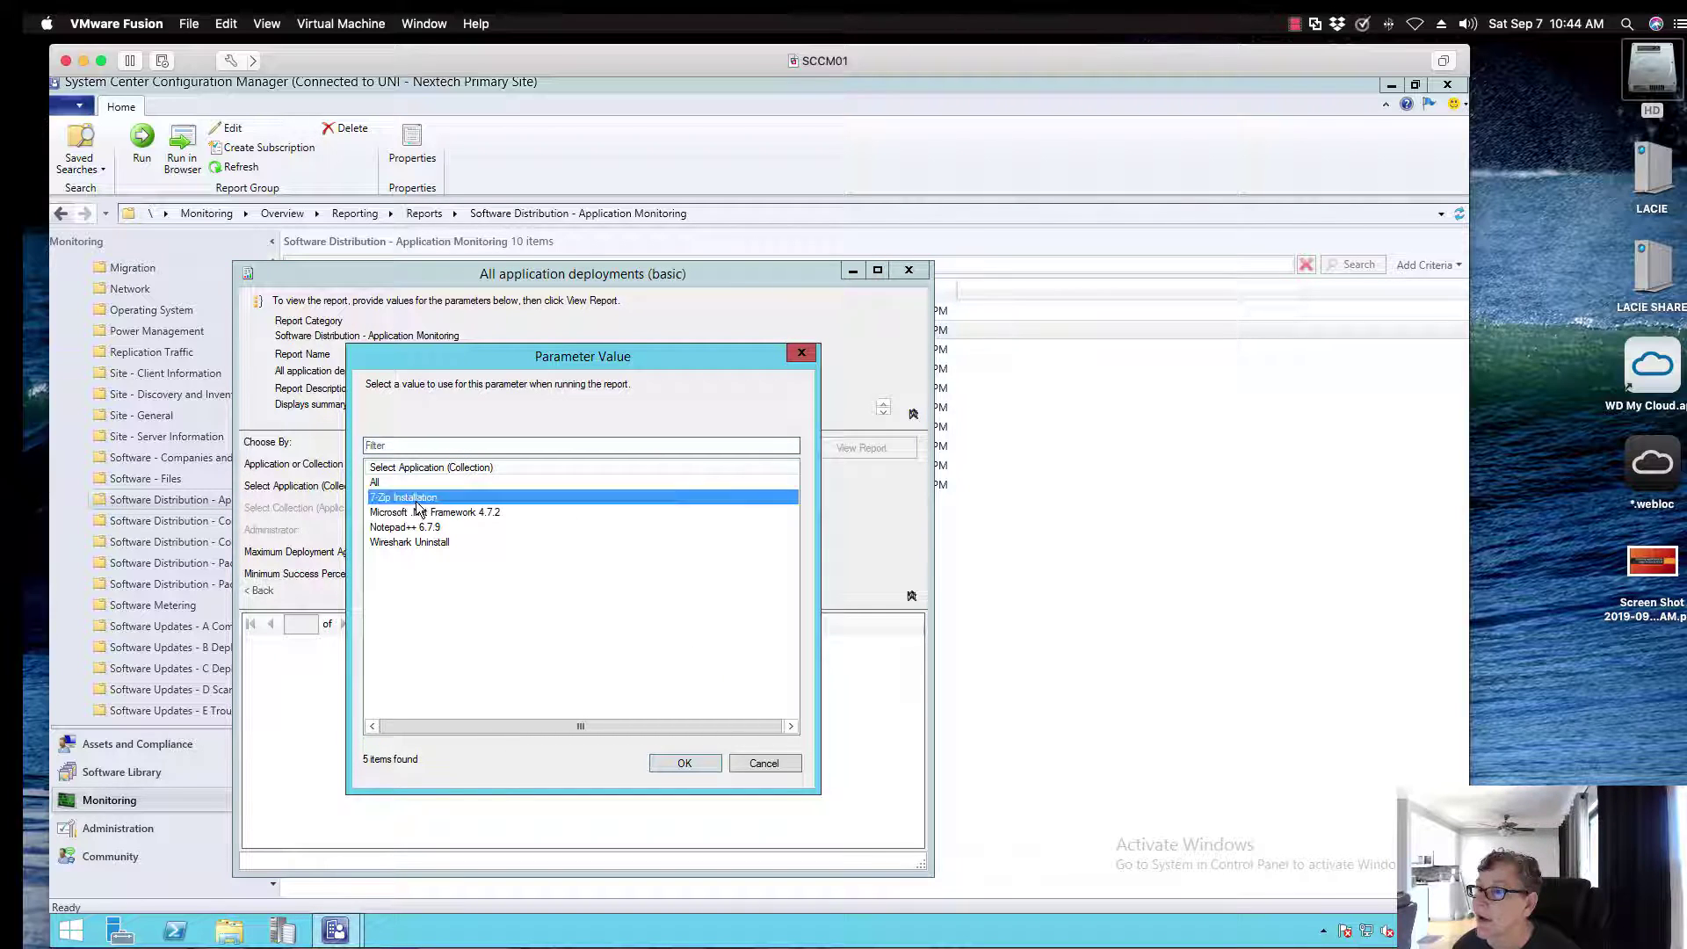
left_click(690, 761)
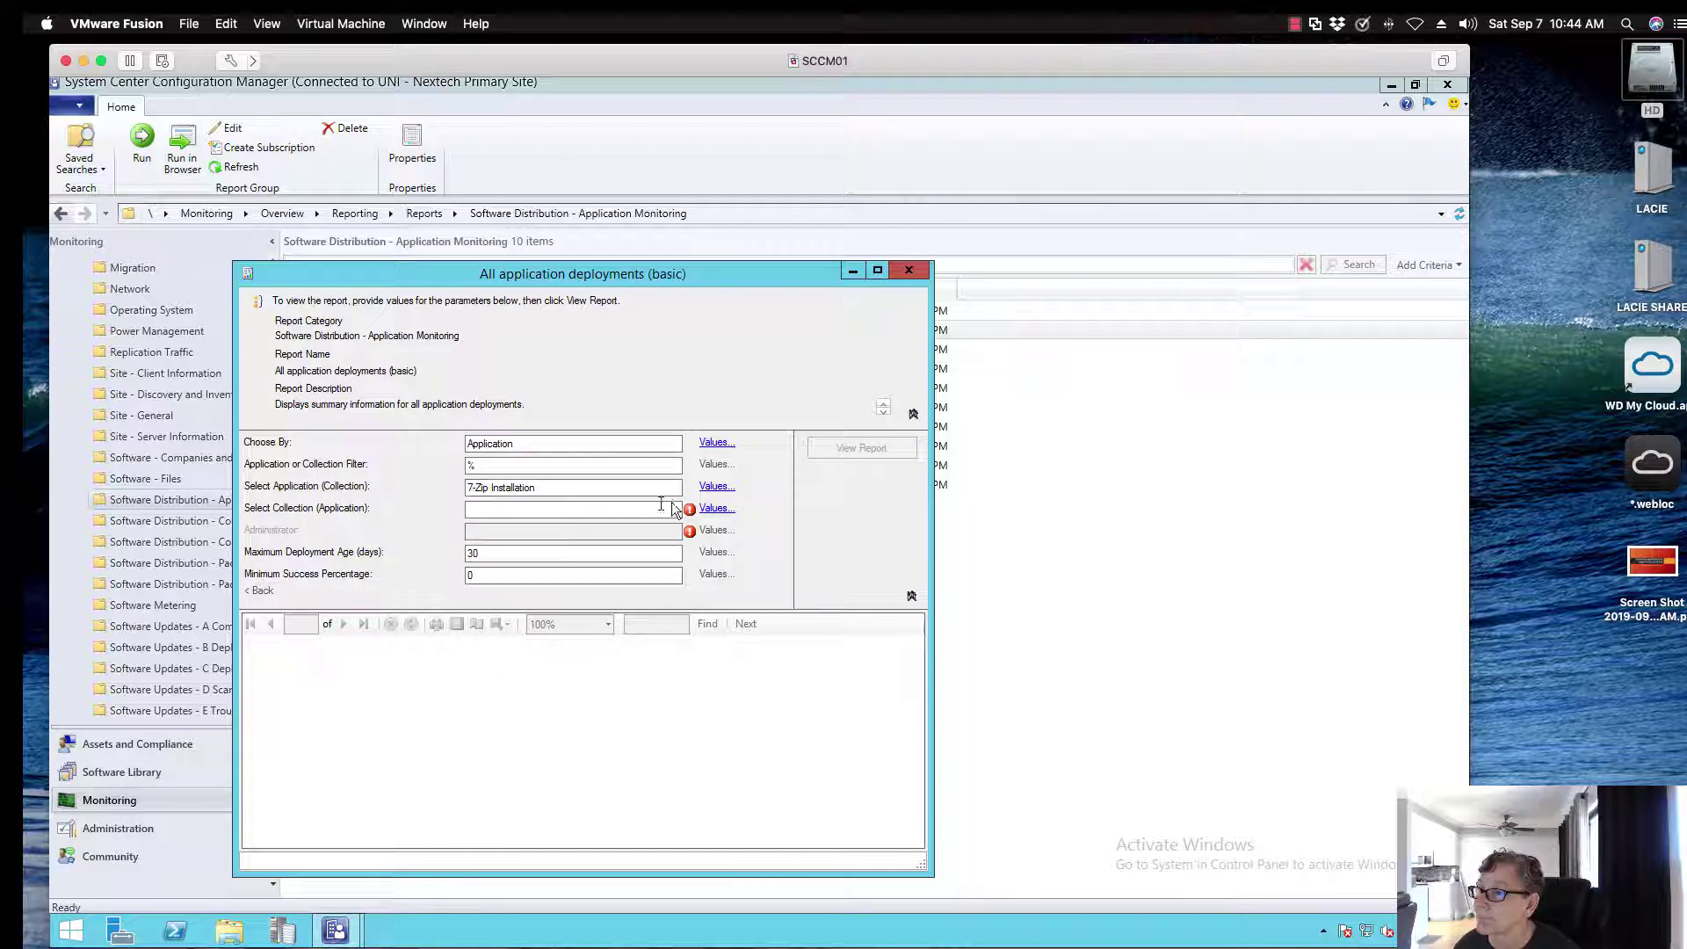
Set the collection to Install Application for Device and view the report.
left_click(715, 509)
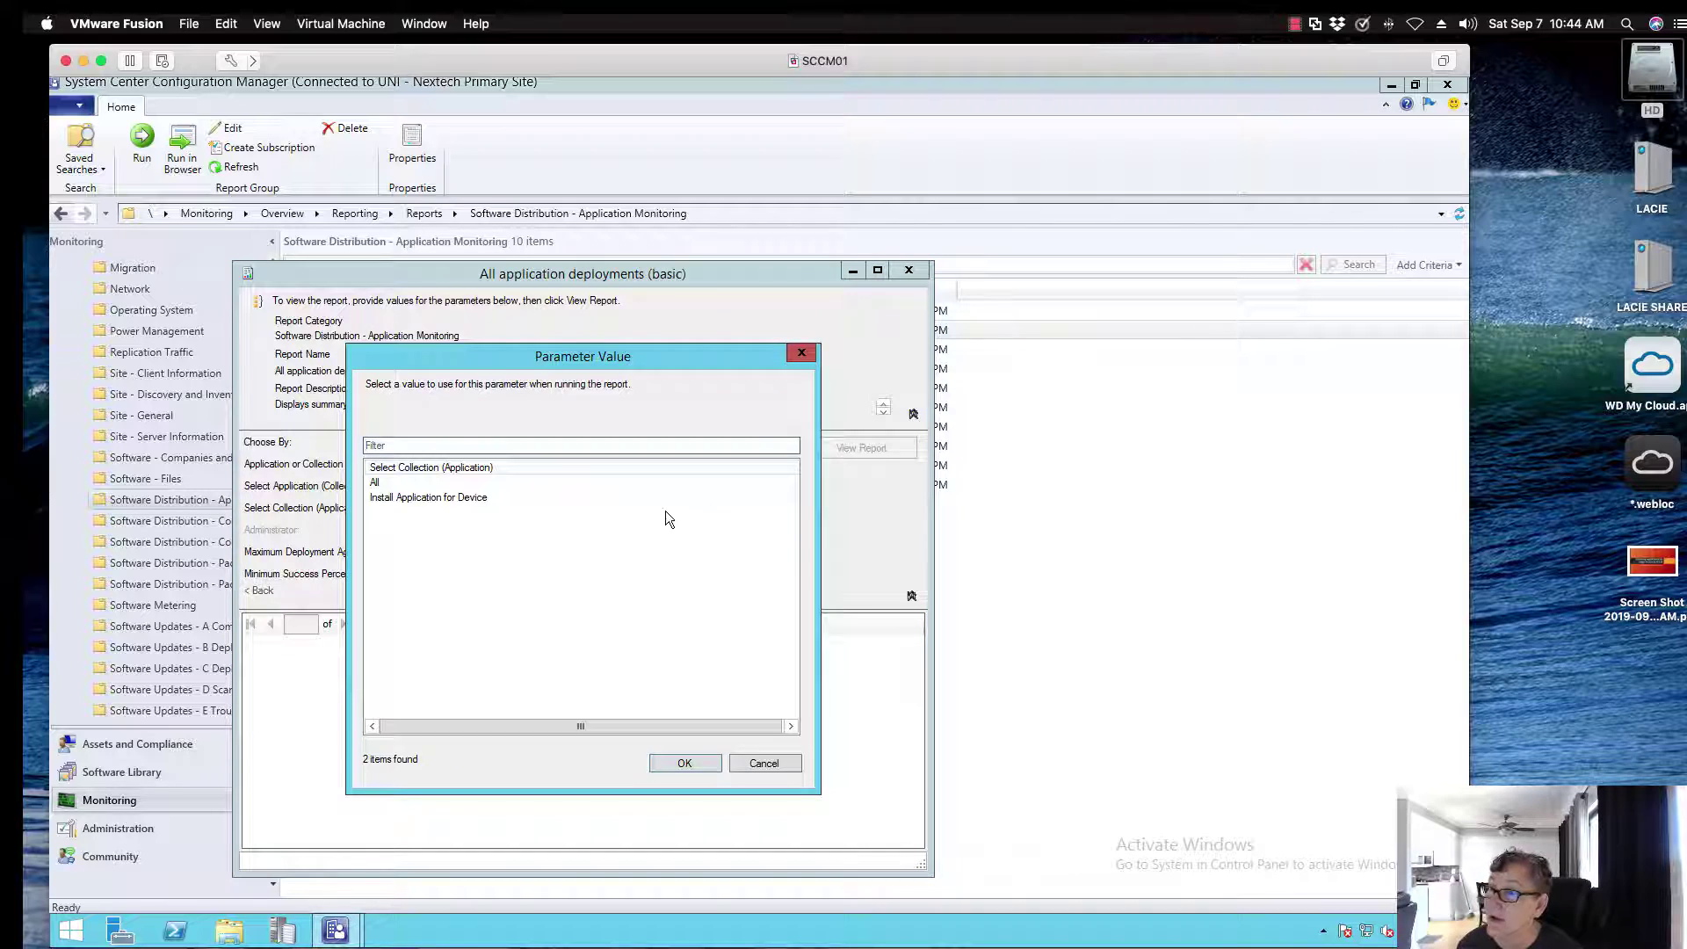
left_click(441, 502)
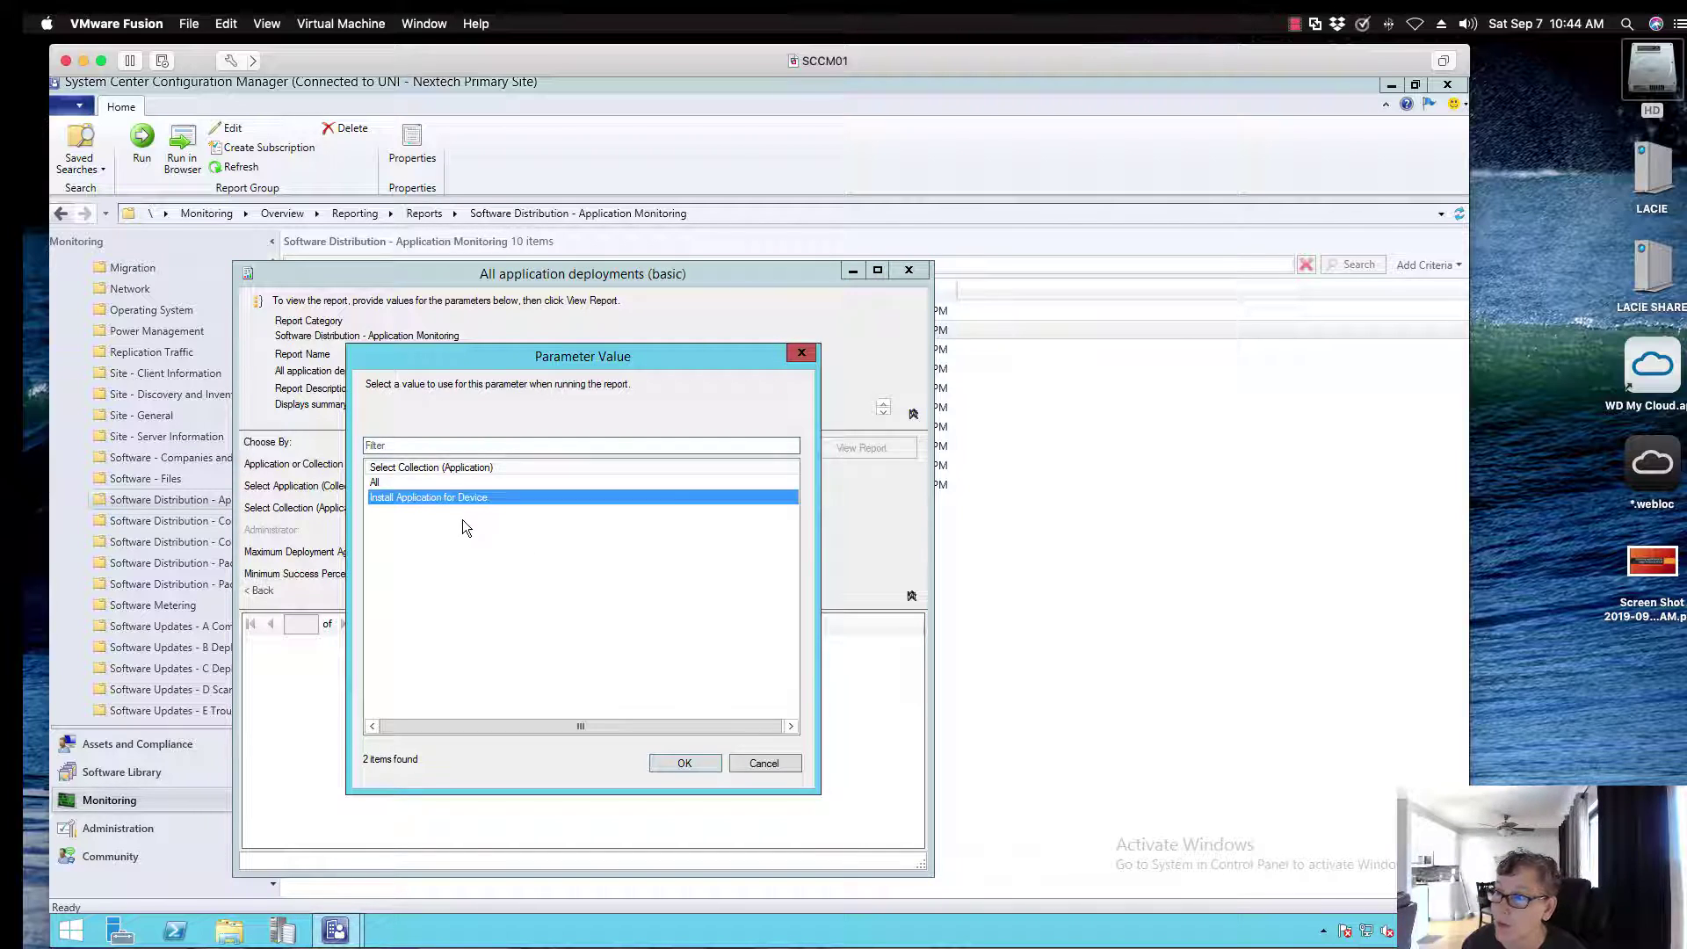
left_click(685, 763)
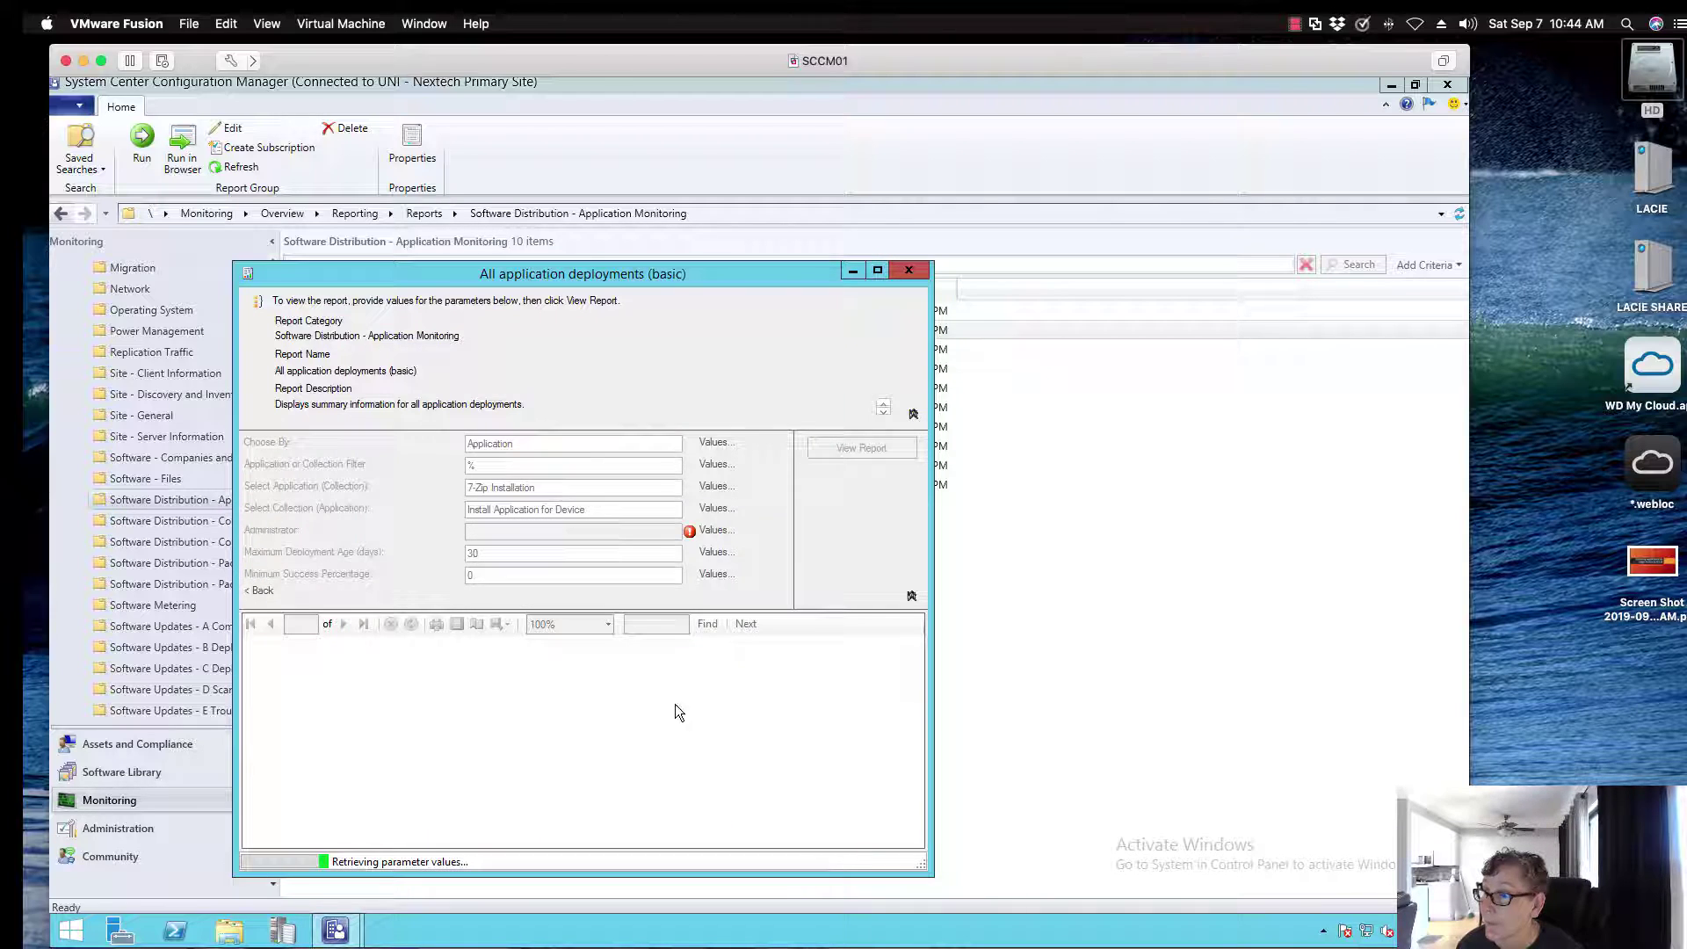
left_click(833, 450)
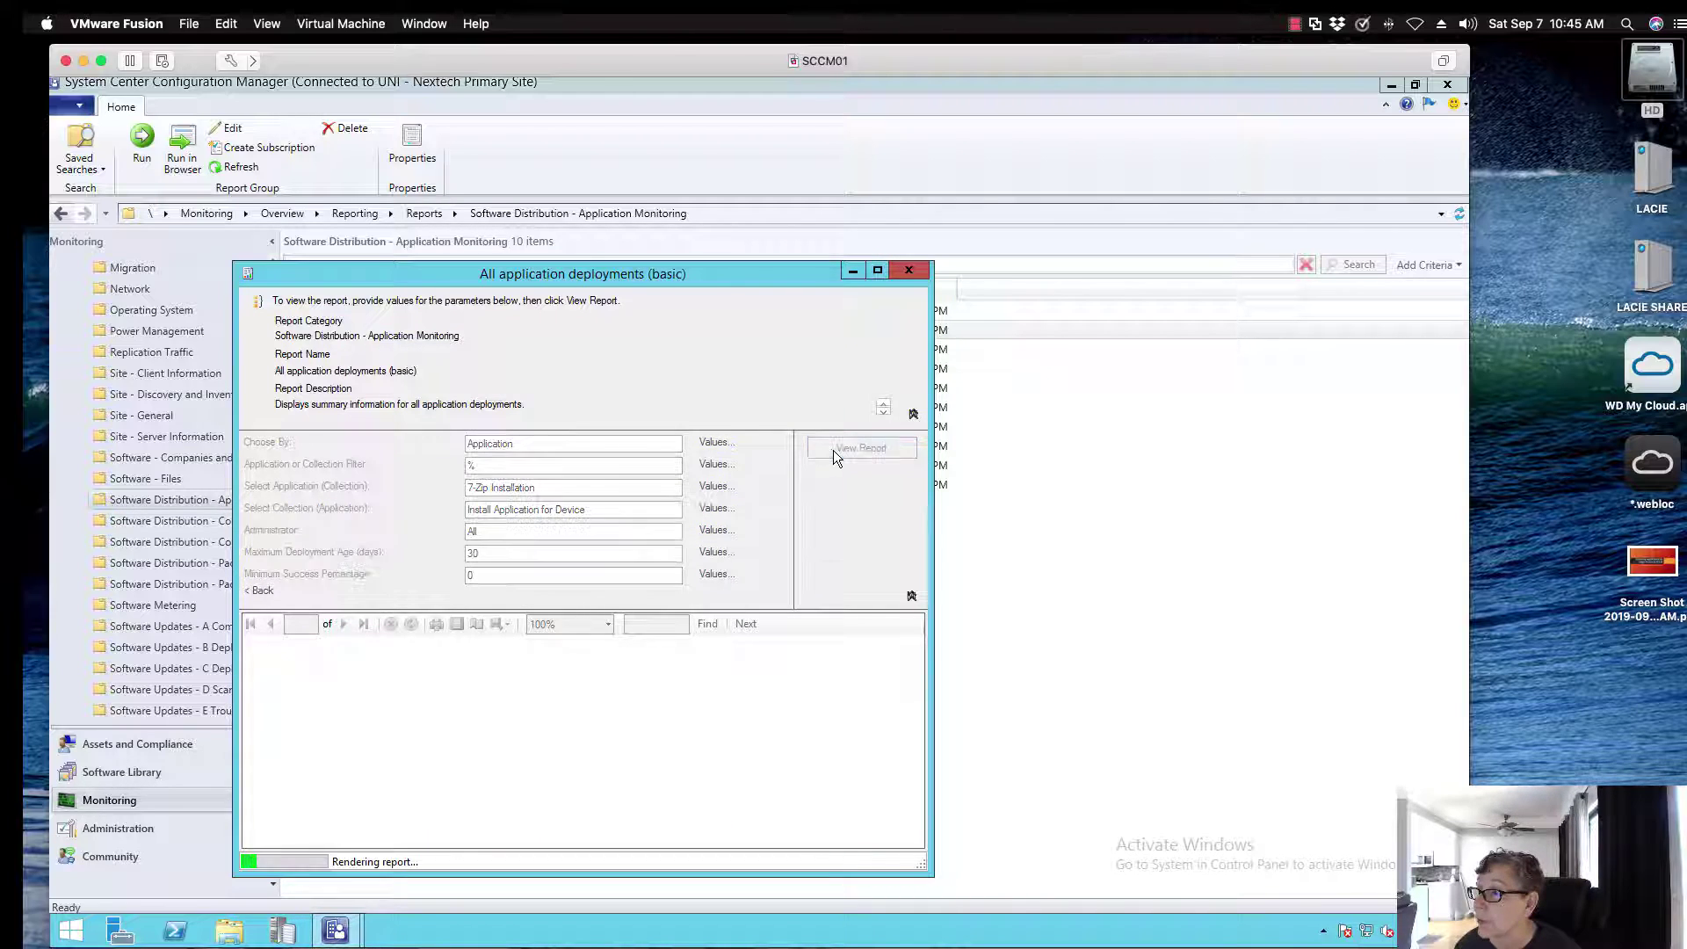
left_click_drag(684, 161, 678, 127)
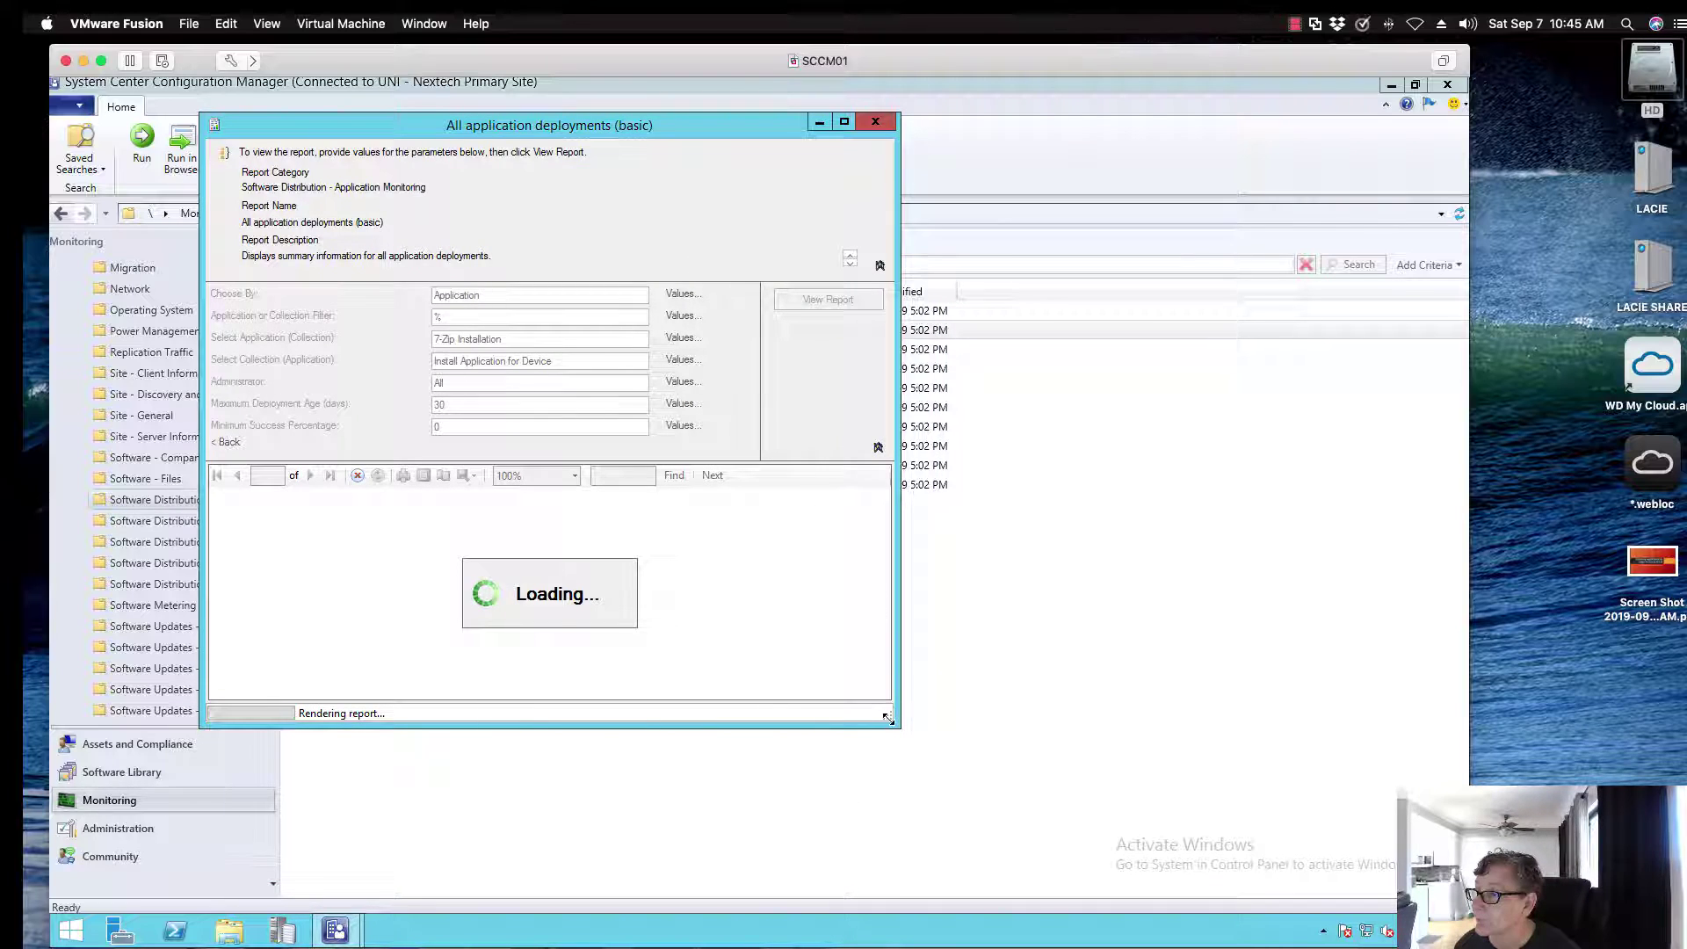
Enlarge the report, review its 100.00% success for 7-Zip Installation, and close it.
left_click_drag(898, 725, 1103, 802)
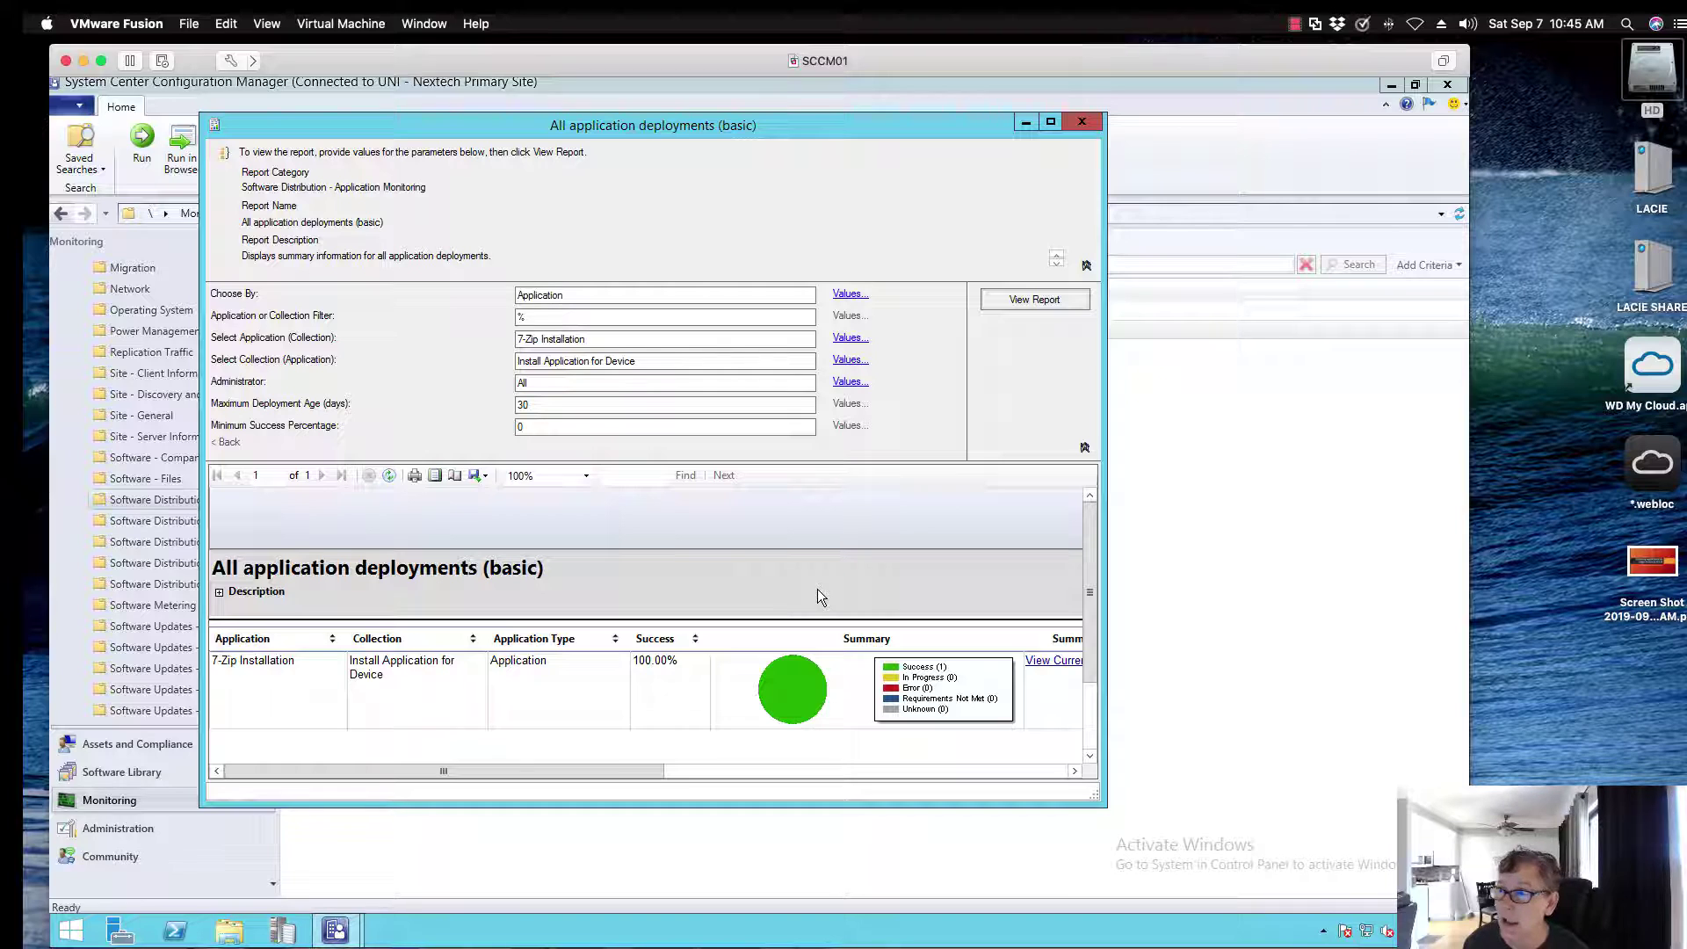
left_click(1082, 122)
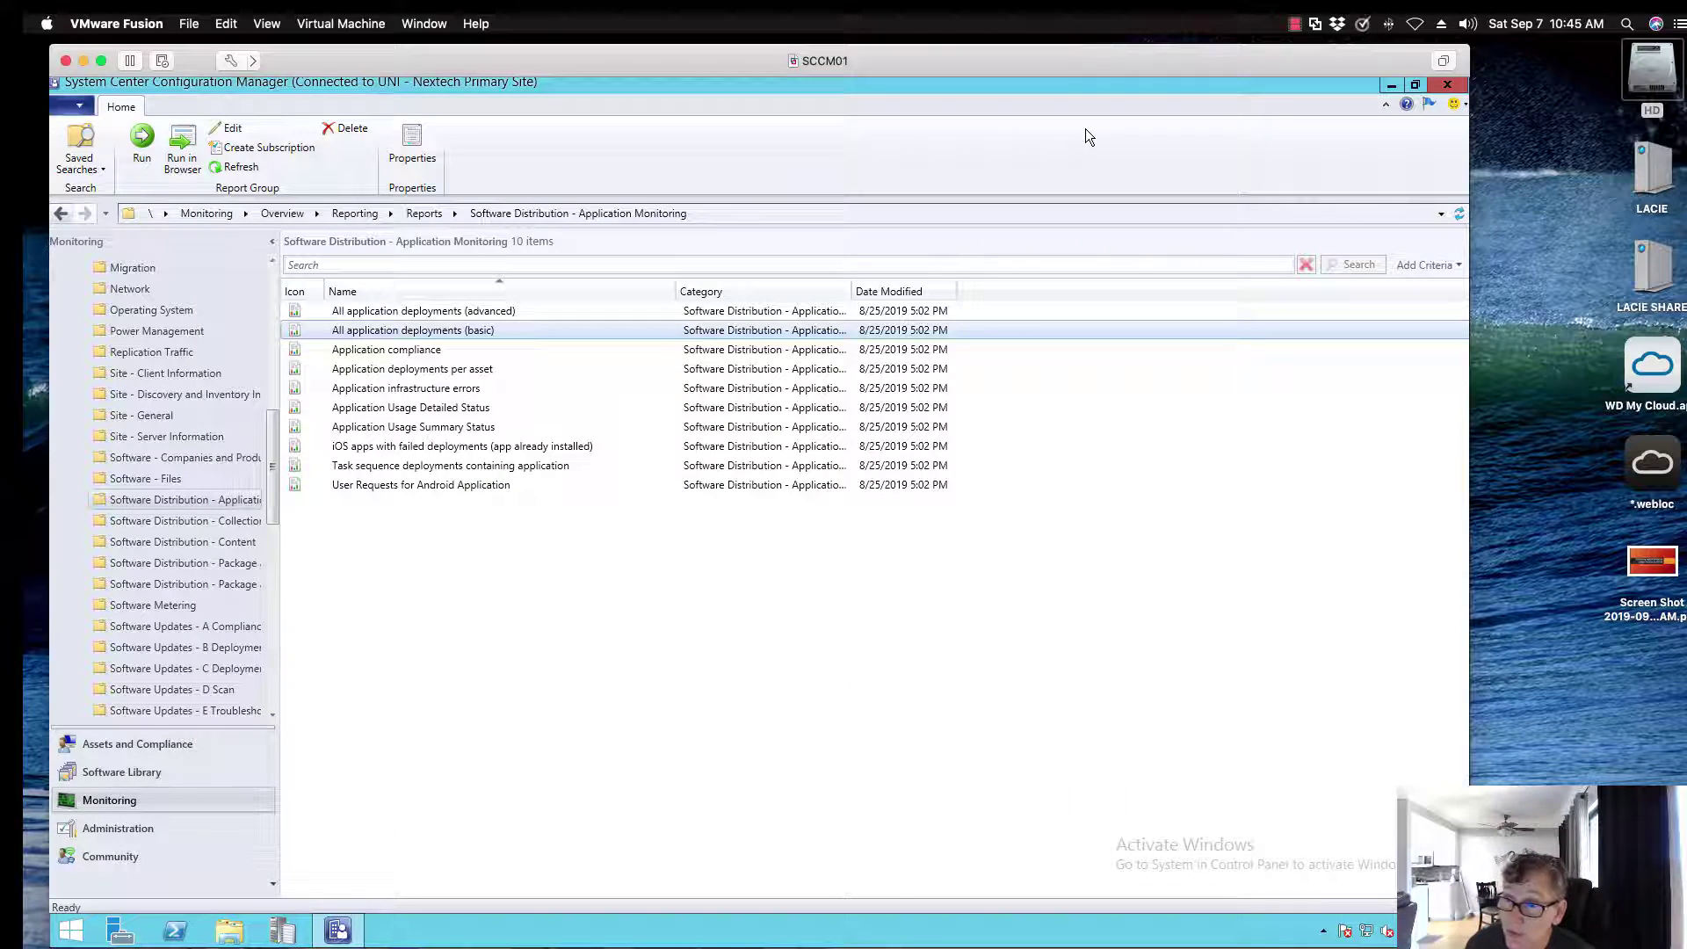